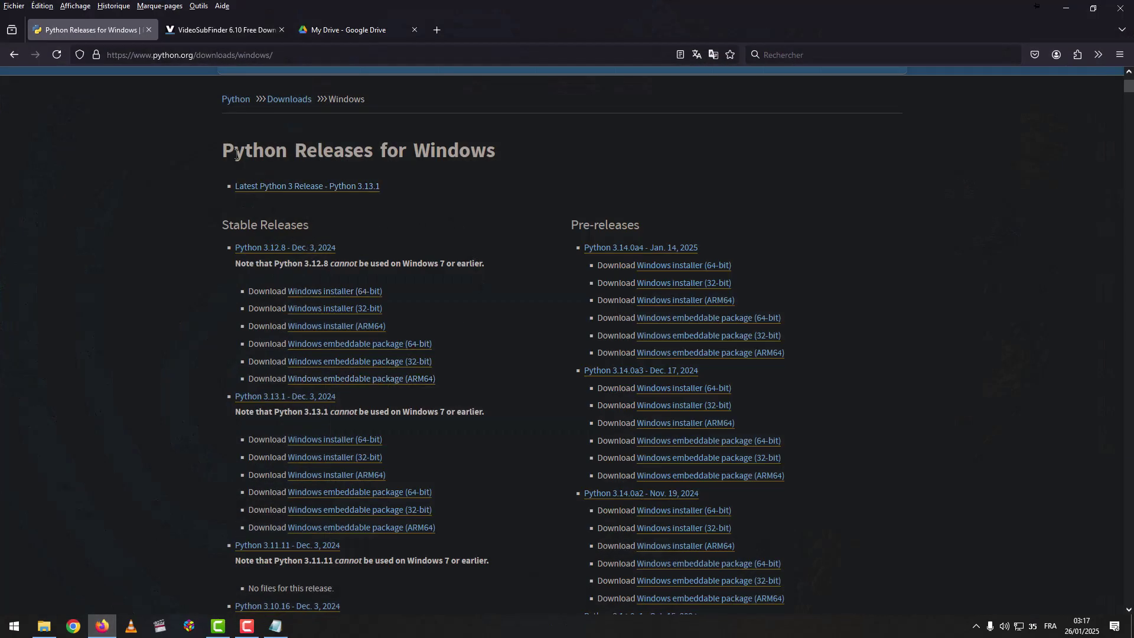
# - Download python-3.12.8-amd64.exe, the 64-bit Windows installer for Python 3.12.8, from python.org
pyautogui.click(362, 292)
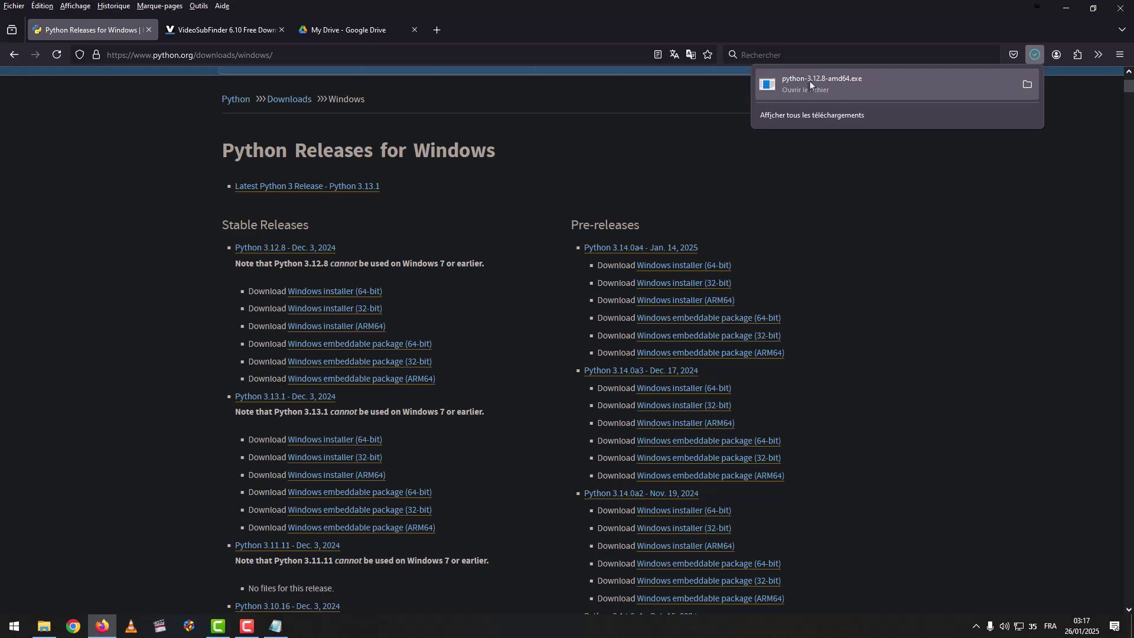
# - Install Python 3.12.8 with default settings and python.exe on PATH, then close setup
pyautogui.click(838, 83)
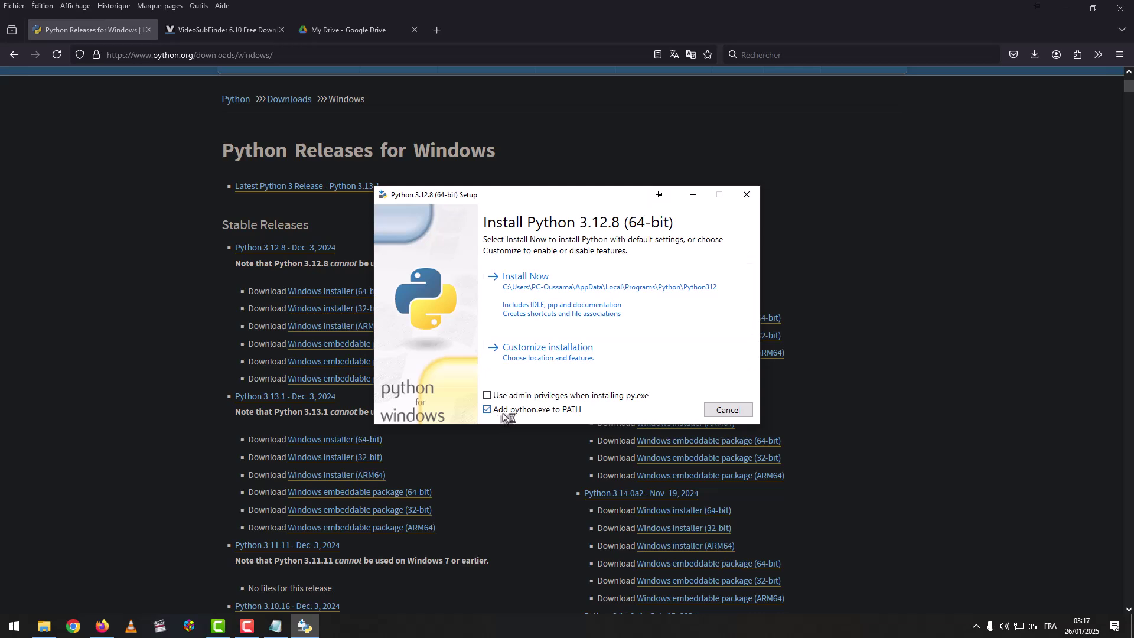
pyautogui.click(583, 286)
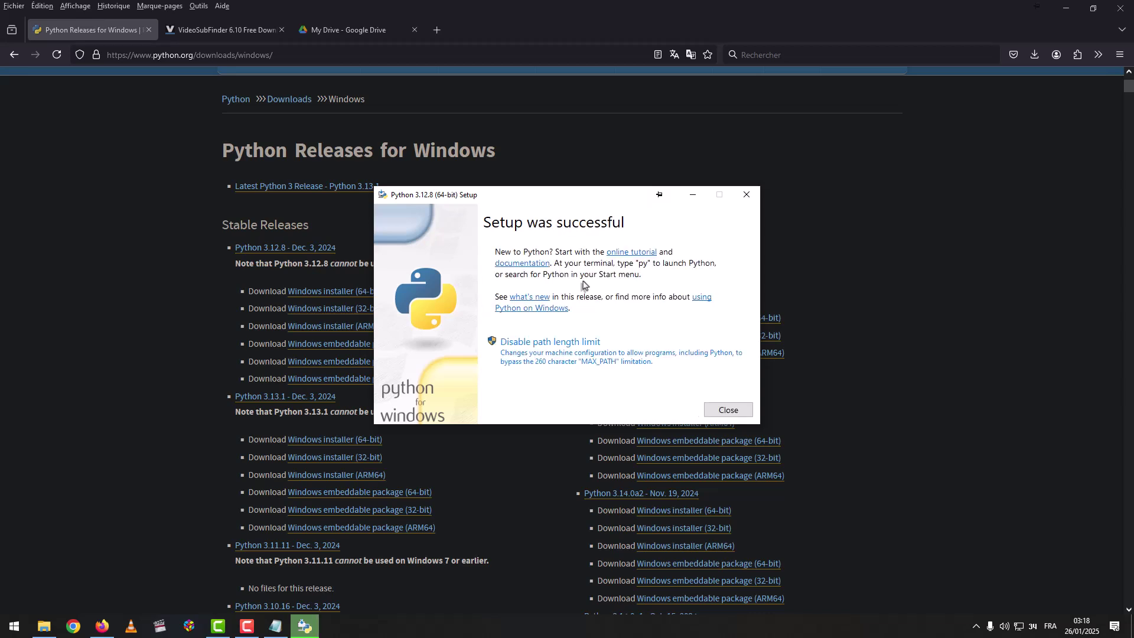
pyautogui.click(715, 410)
# - Following README step 2, move Credentials.json into the Google Docs OCR V3.0.4 folder
pyautogui.click(1066, 8)
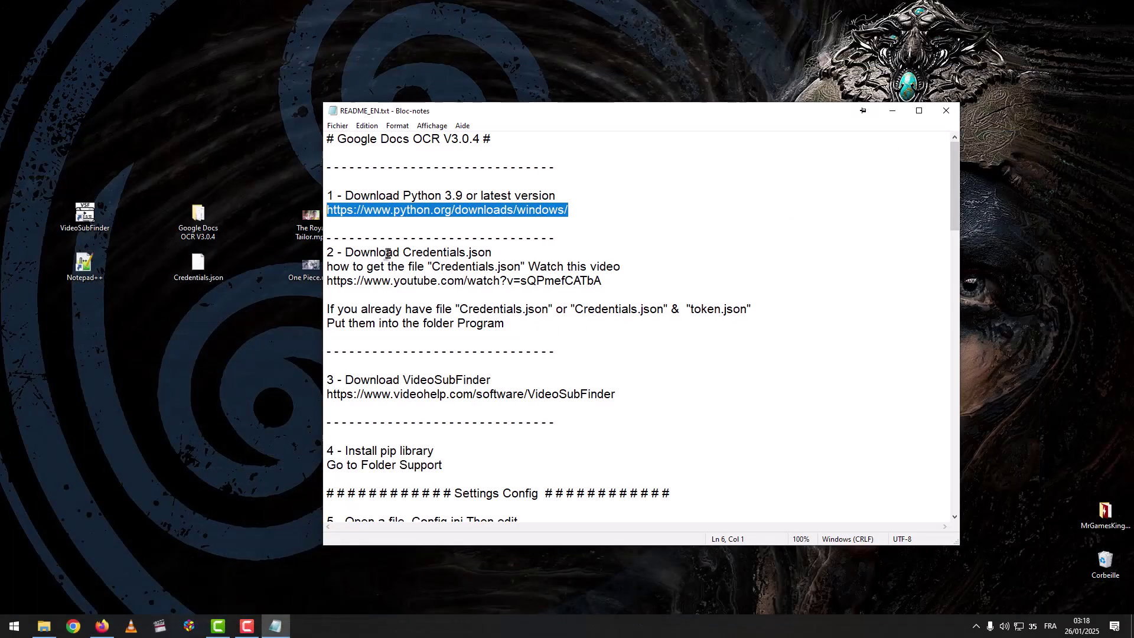
pyautogui.moveTo(404, 252); pyautogui.dragTo(493, 253)
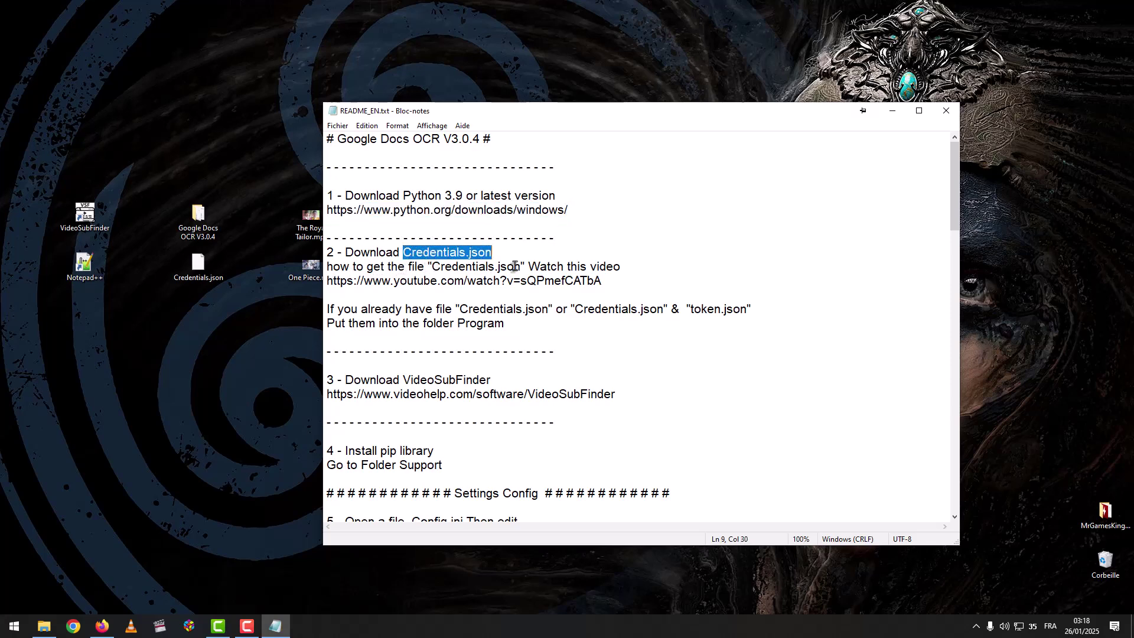
pyautogui.moveTo(602, 281); pyautogui.dragTo(328, 281)
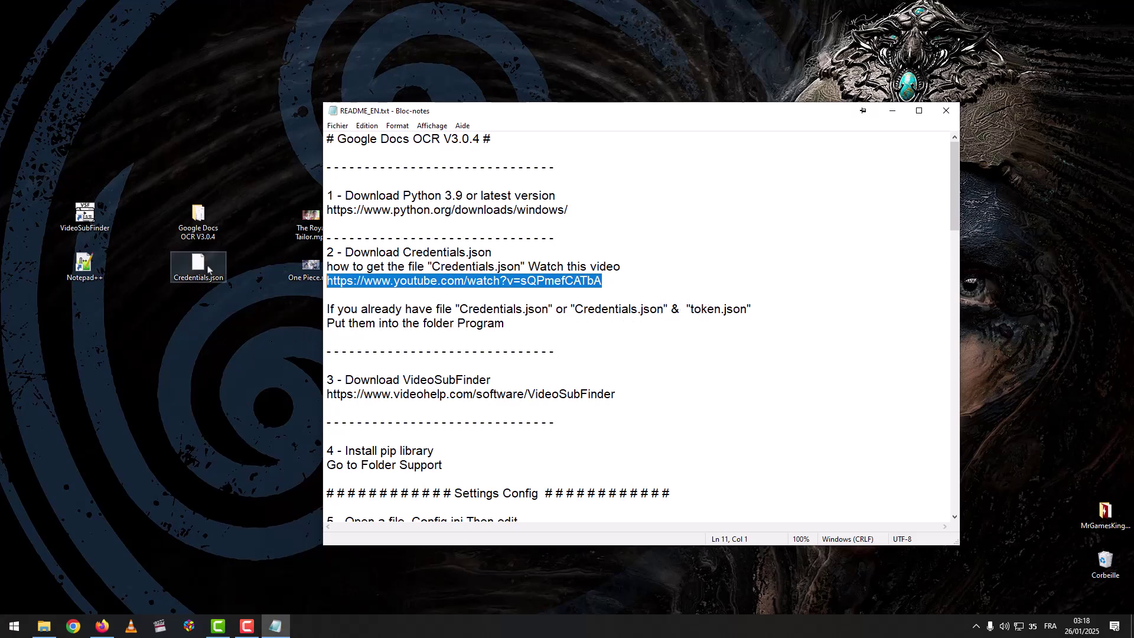
pyautogui.moveTo(198, 264); pyautogui.dragTo(180, 225)
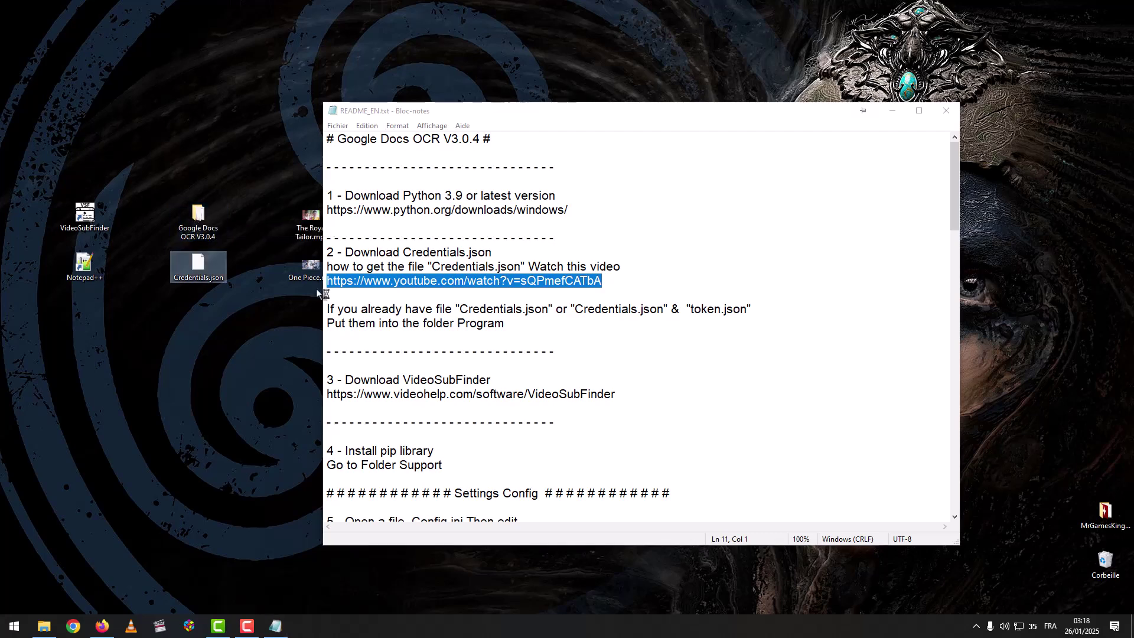
# - Review README step 3 about downloading VideoSubFinder
pyautogui.scroll(-2, 346, 366)
pyautogui.moveTo(333, 298); pyautogui.dragTo(326, 299)
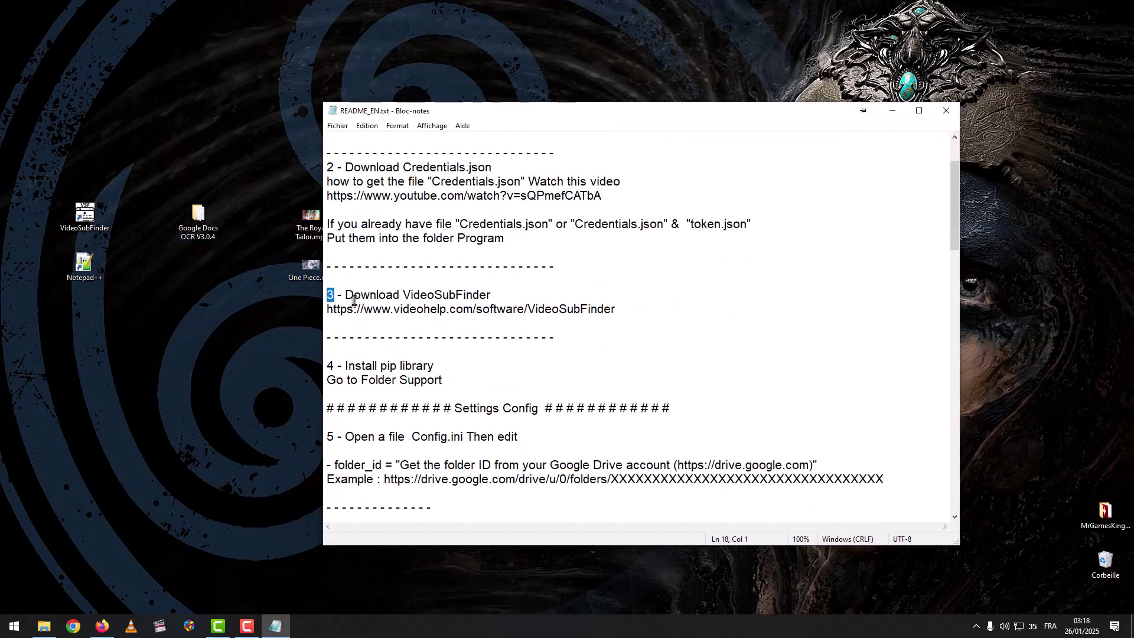
pyautogui.doubleClick(408, 295)
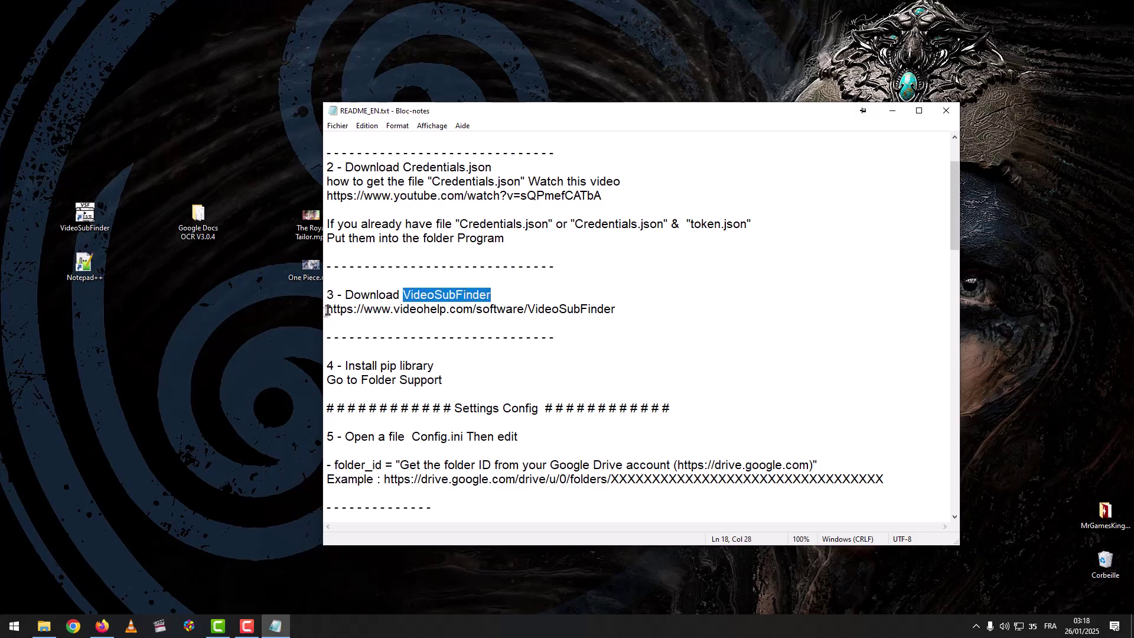
pyautogui.doubleClick(328, 309)
pyautogui.click(648, 303)
pyautogui.click(102, 626)
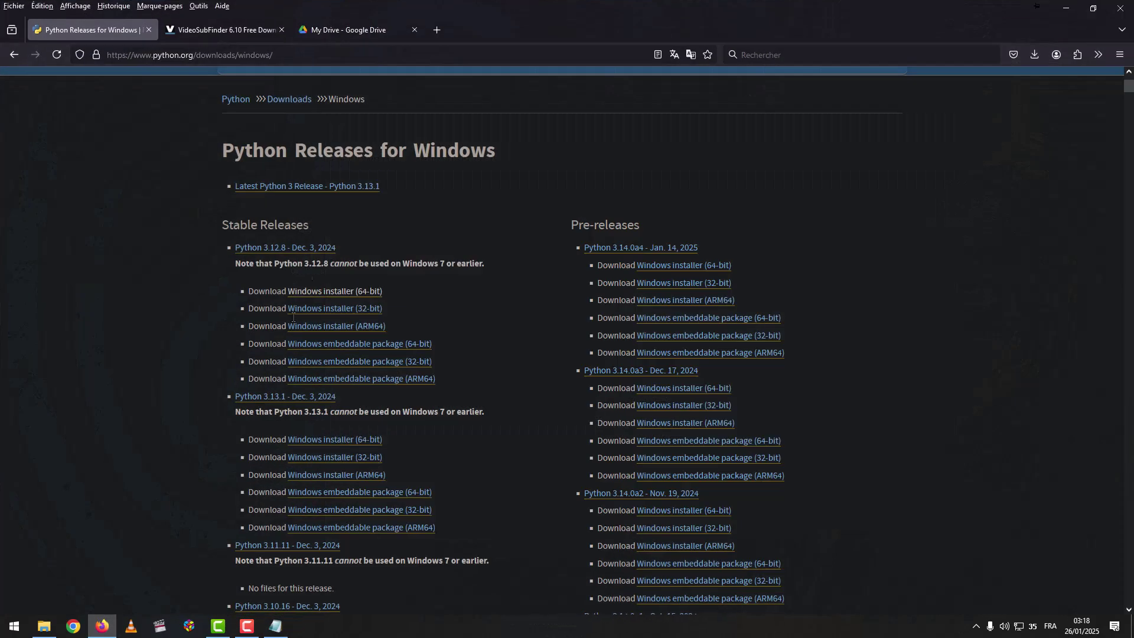
pyautogui.click(258, 35)
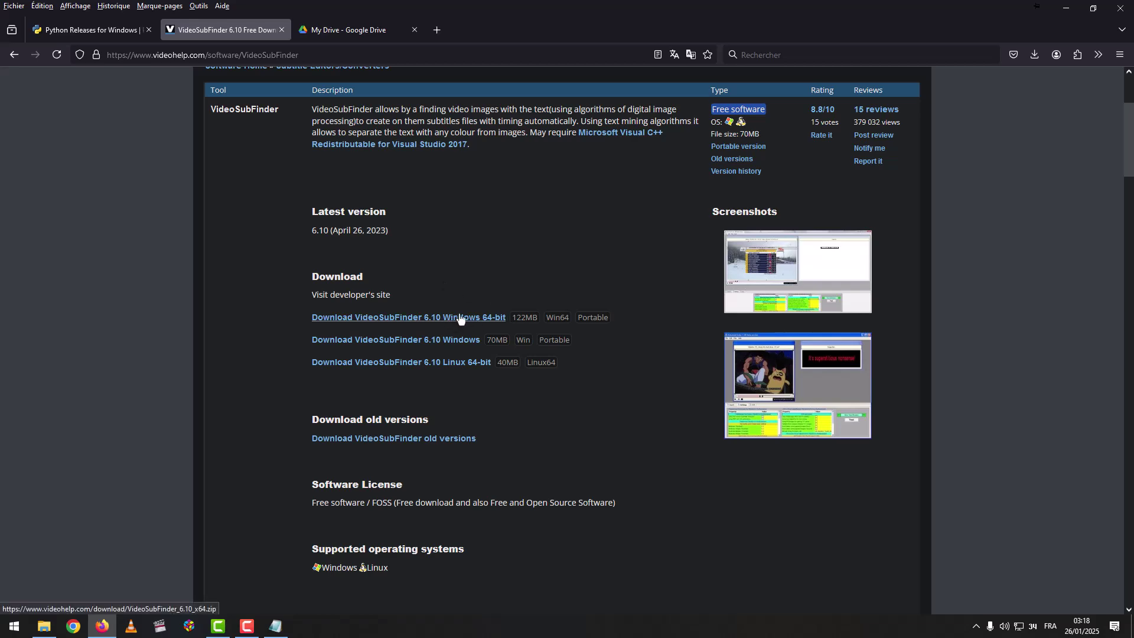
pyautogui.click(1059, 15)
pyautogui.doubleClick(80, 218)
# - Read README step 4 pointing to the Support folder
pyautogui.click(497, 358)
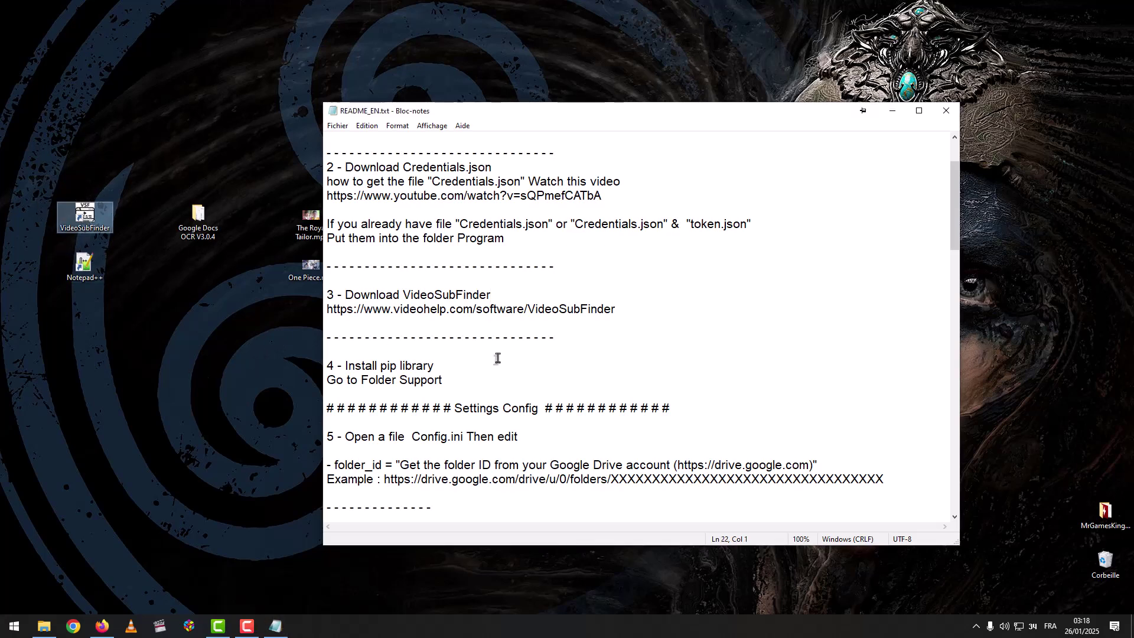
pyautogui.scroll(-2, 421, 363)
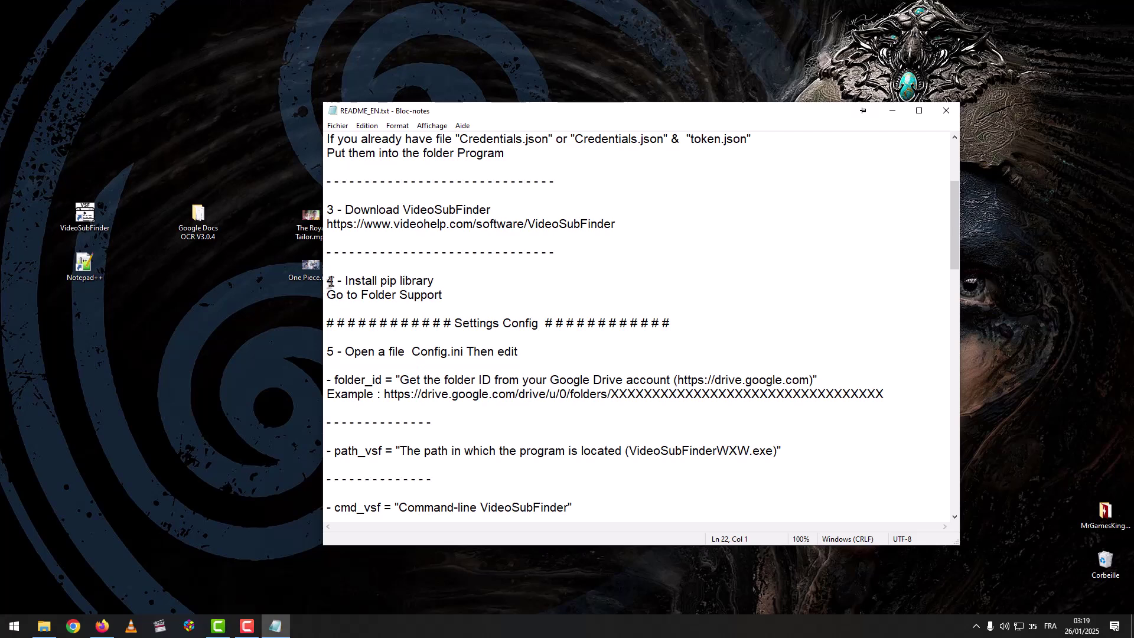
pyautogui.moveTo(332, 282); pyautogui.dragTo(342, 286)
pyautogui.moveTo(447, 297); pyautogui.dragTo(399, 298)
# - Run Install-pip-library.bat from the Support folder and close its console when finished
pyautogui.click(44, 626)
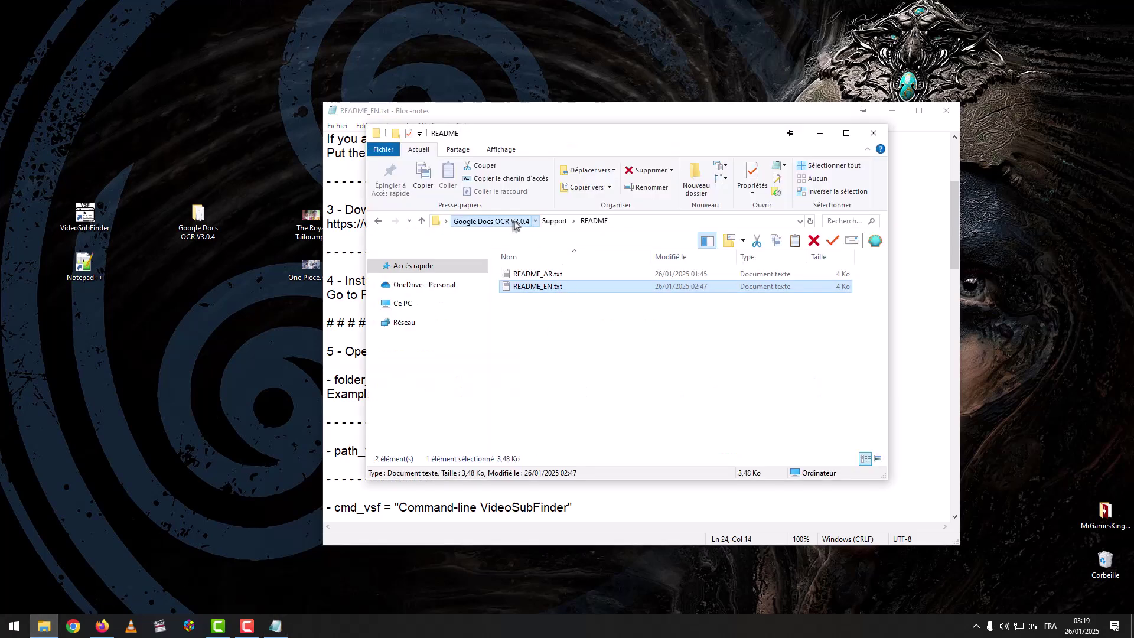
pyautogui.click(514, 222)
pyautogui.doubleClick(532, 292)
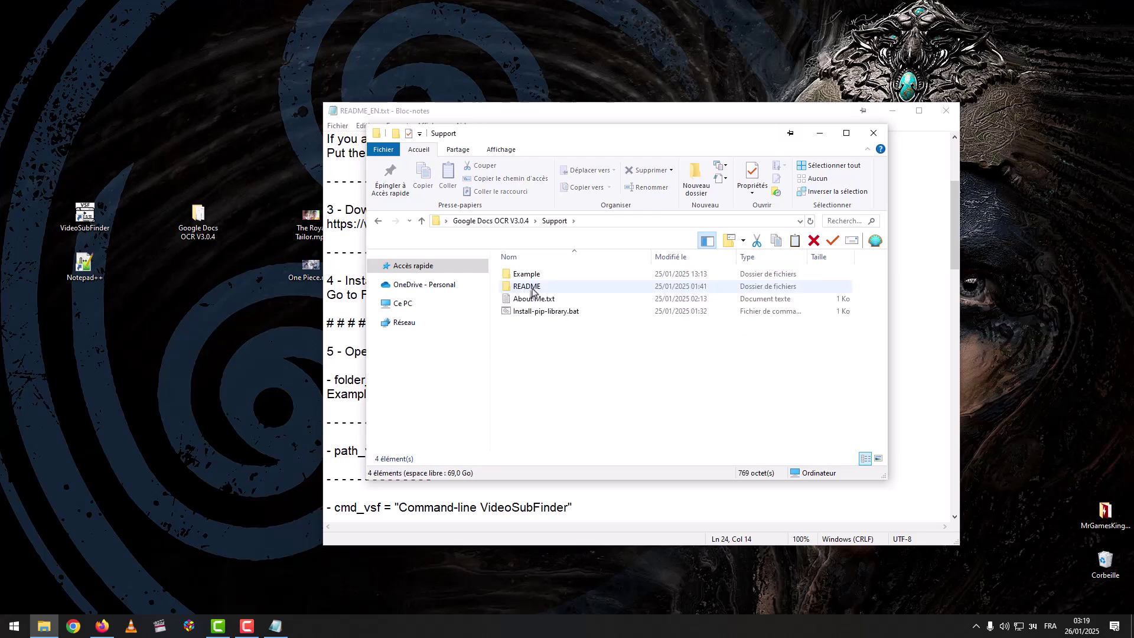
pyautogui.doubleClick(541, 315)
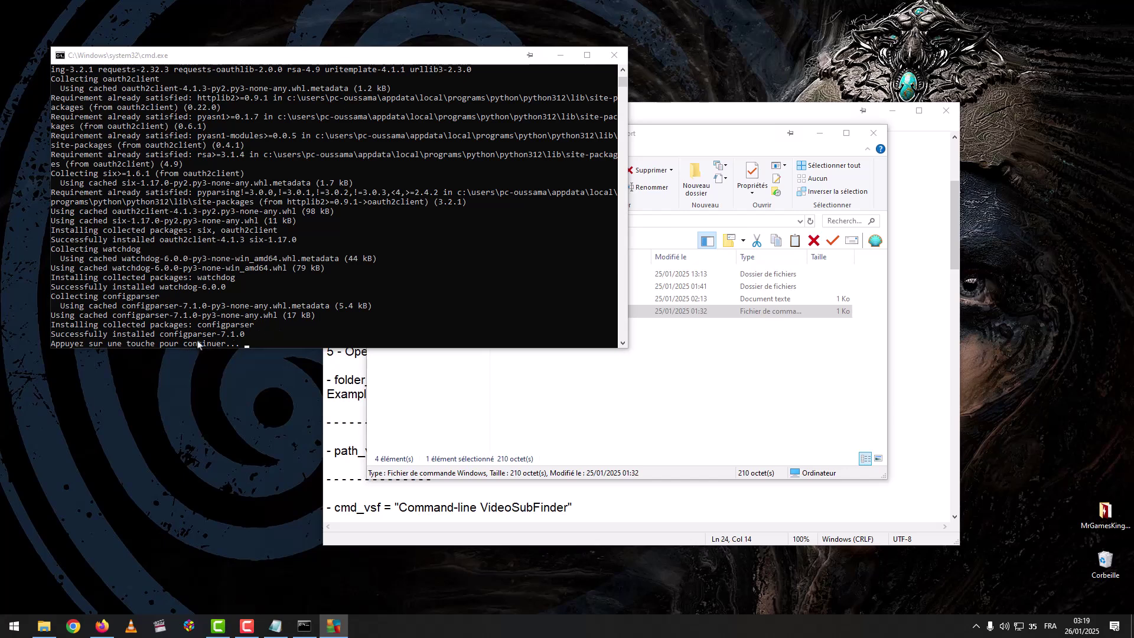
pyautogui.click(614, 55)
pyautogui.click(645, 386)
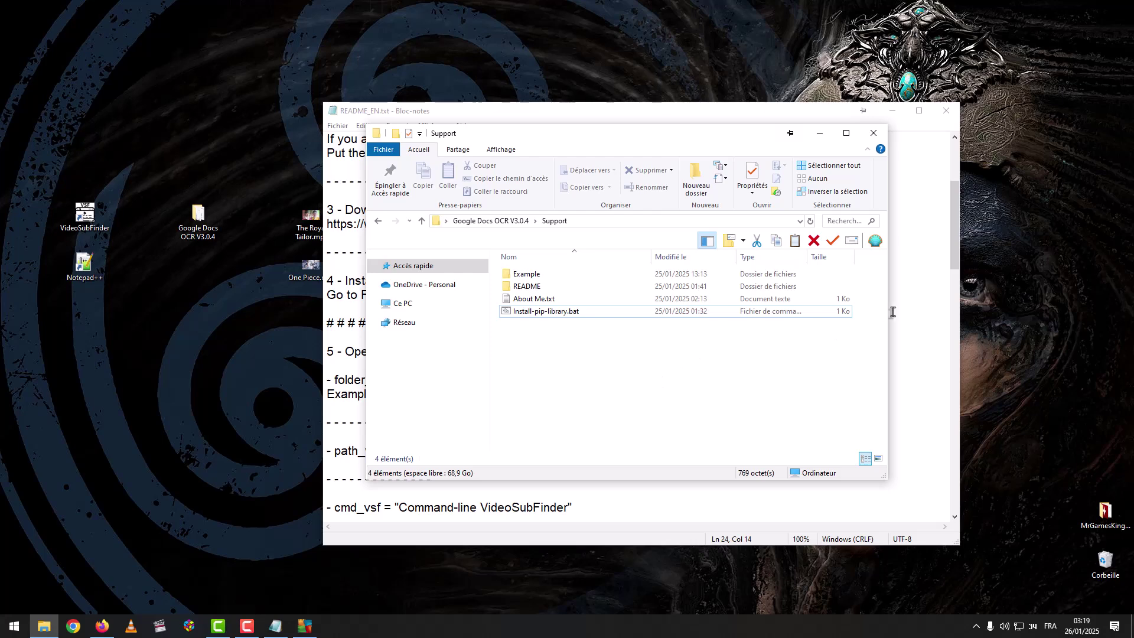
# - Read the README's Settings Config section, step 5 about Config.ini
pyautogui.click(907, 297)
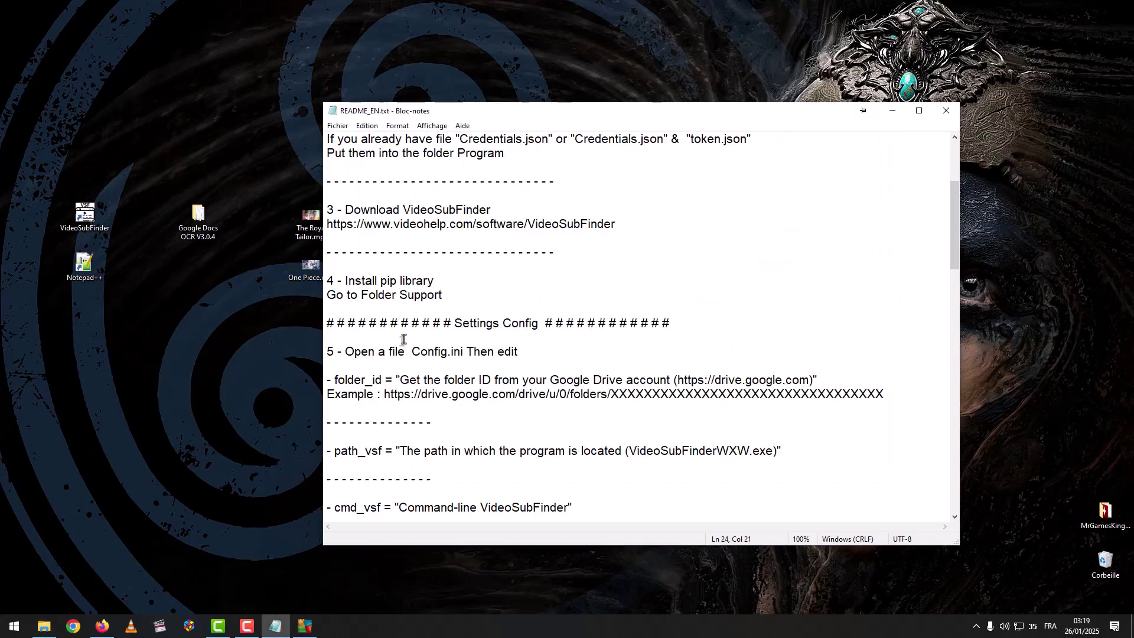
pyautogui.moveTo(453, 325); pyautogui.dragTo(539, 324)
pyautogui.click(479, 332)
pyautogui.moveTo(333, 354); pyautogui.dragTo(326, 354)
pyautogui.moveTo(466, 355); pyautogui.dragTo(416, 355)
pyautogui.click(521, 352)
pyautogui.scroll(-1, 521, 352)
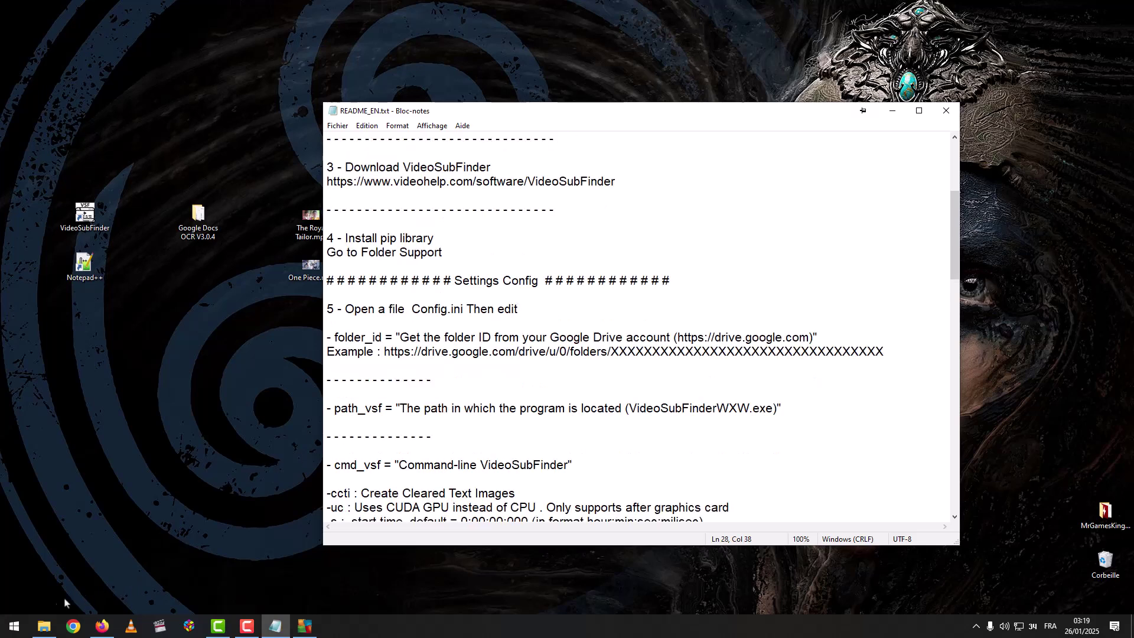
# - Open config.ini from the Google Docs OCR V3.0.4 folder and place it beside the README
pyautogui.click(44, 625)
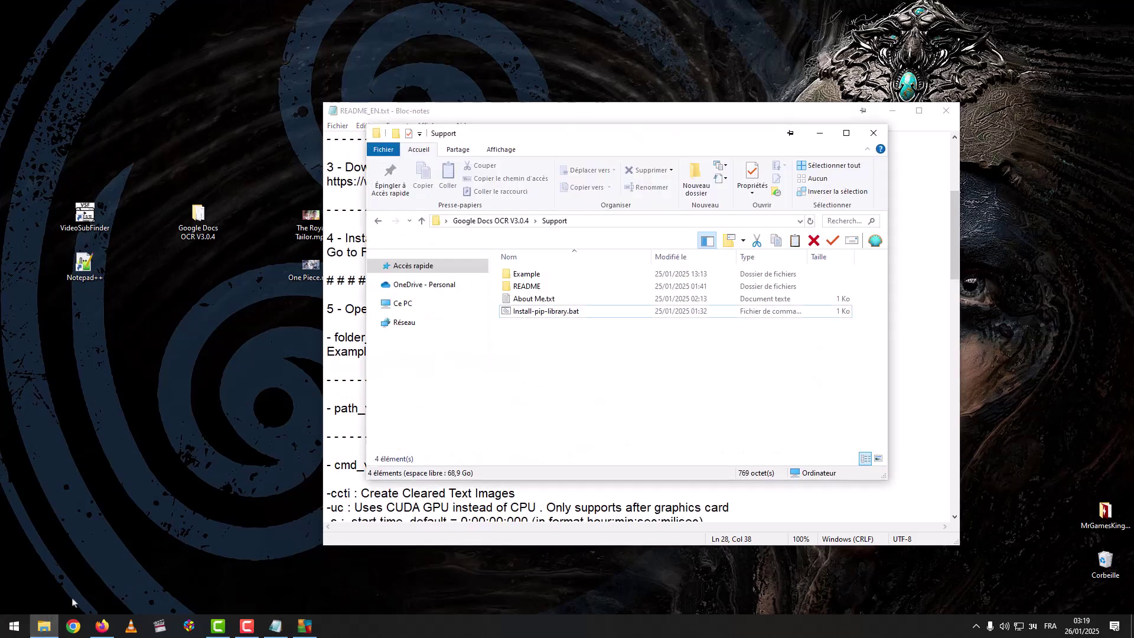
pyautogui.click(514, 222)
pyautogui.click(530, 300)
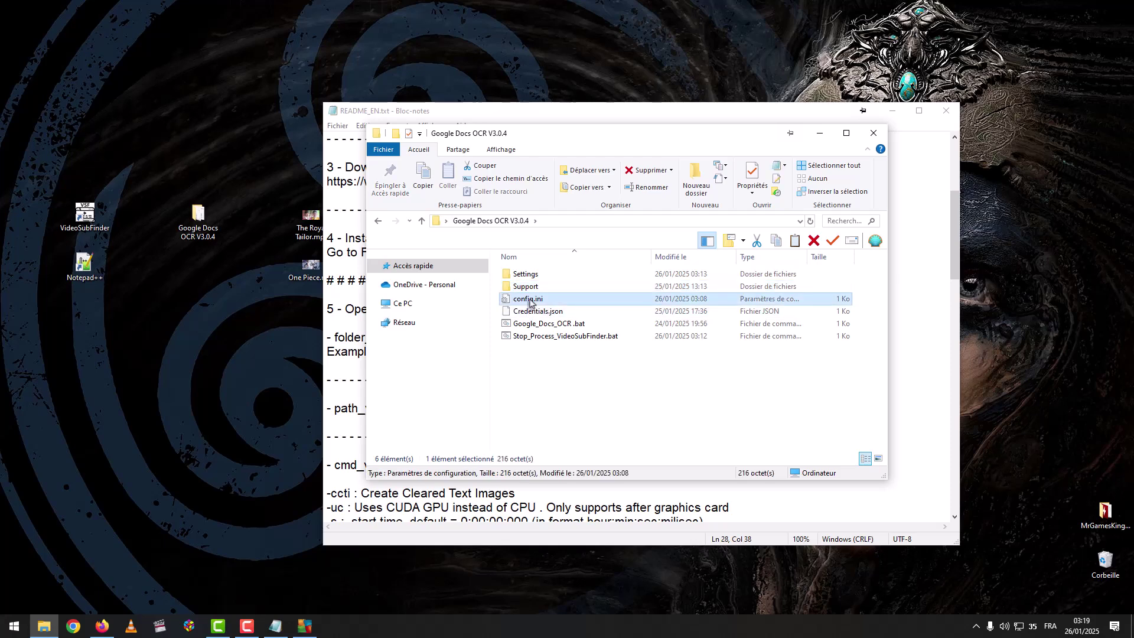
pyautogui.doubleClick(530, 301)
pyautogui.moveTo(626, 116); pyautogui.dragTo(469, 138)
pyautogui.moveTo(794, 568); pyautogui.dragTo(522, 304)
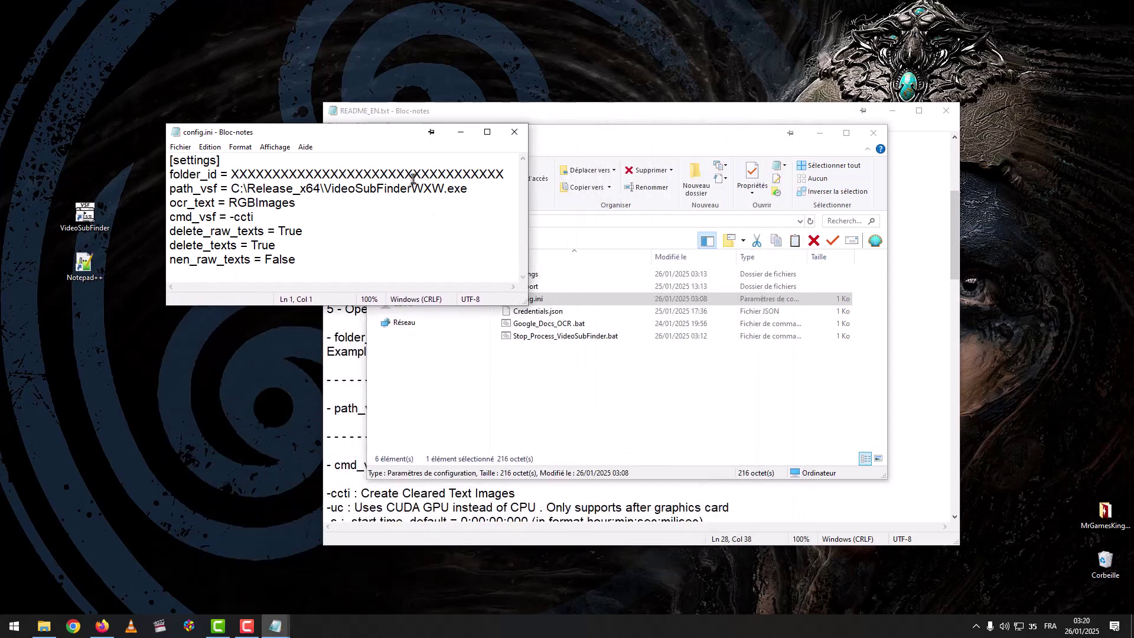
pyautogui.moveTo(399, 135); pyautogui.dragTo(357, 132)
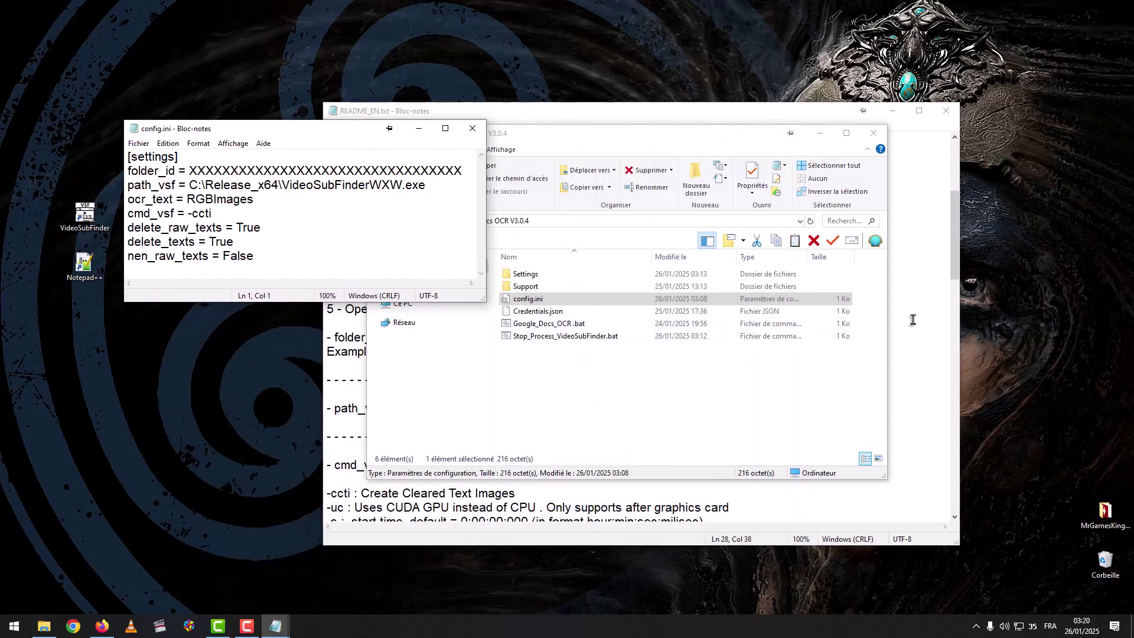
pyautogui.click(341, 324)
pyautogui.moveTo(509, 117); pyautogui.dragTo(574, 133)
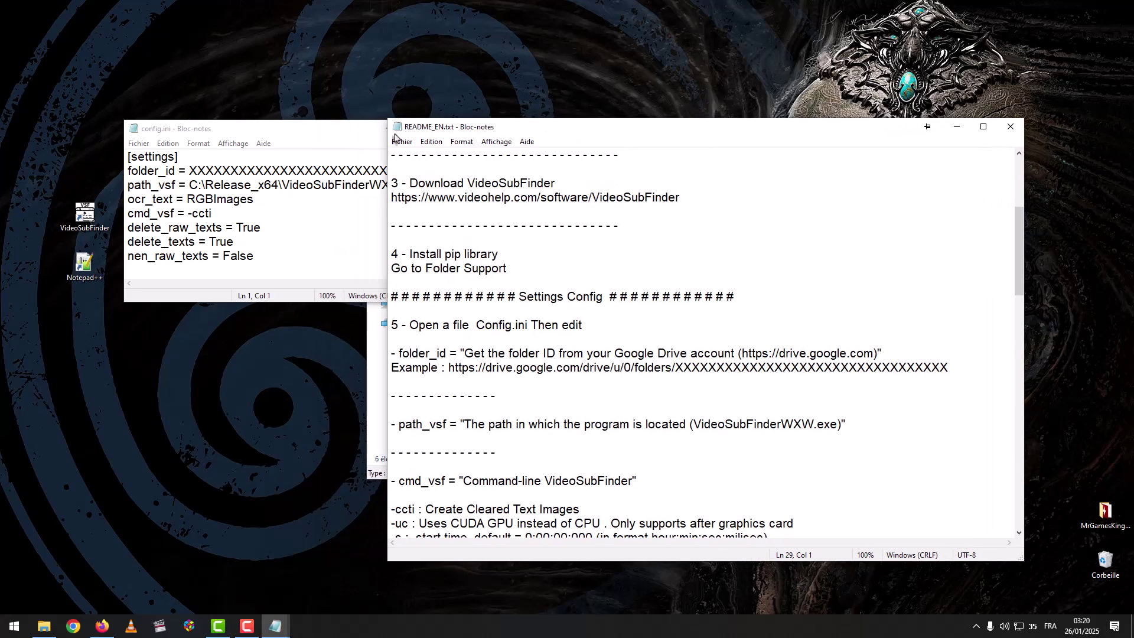
pyautogui.moveTo(360, 136); pyautogui.dragTo(280, 122)
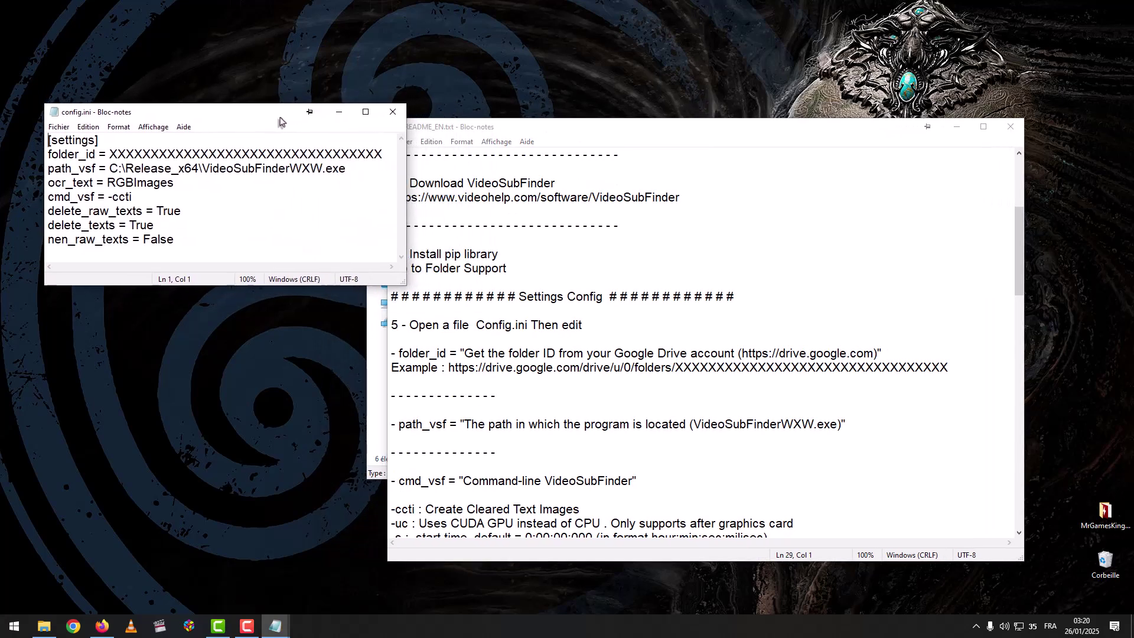
pyautogui.click(478, 337)
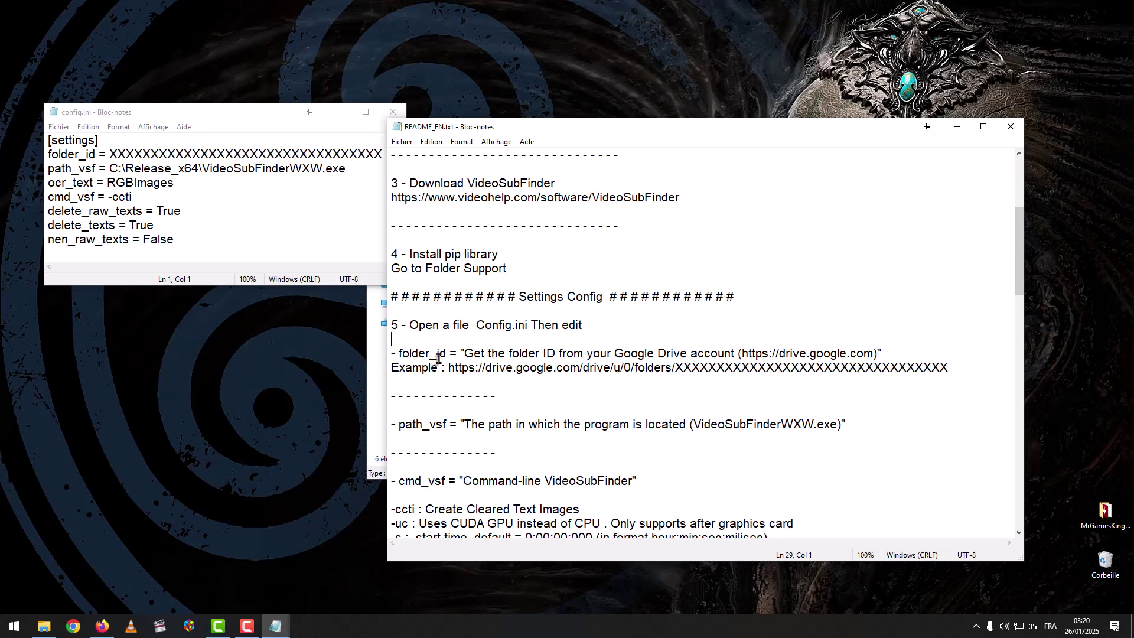
# - Compare config.ini's folder_id with the README's Google Drive address and placeholder ID example
pyautogui.moveTo(96, 155); pyautogui.dragTo(41, 155)
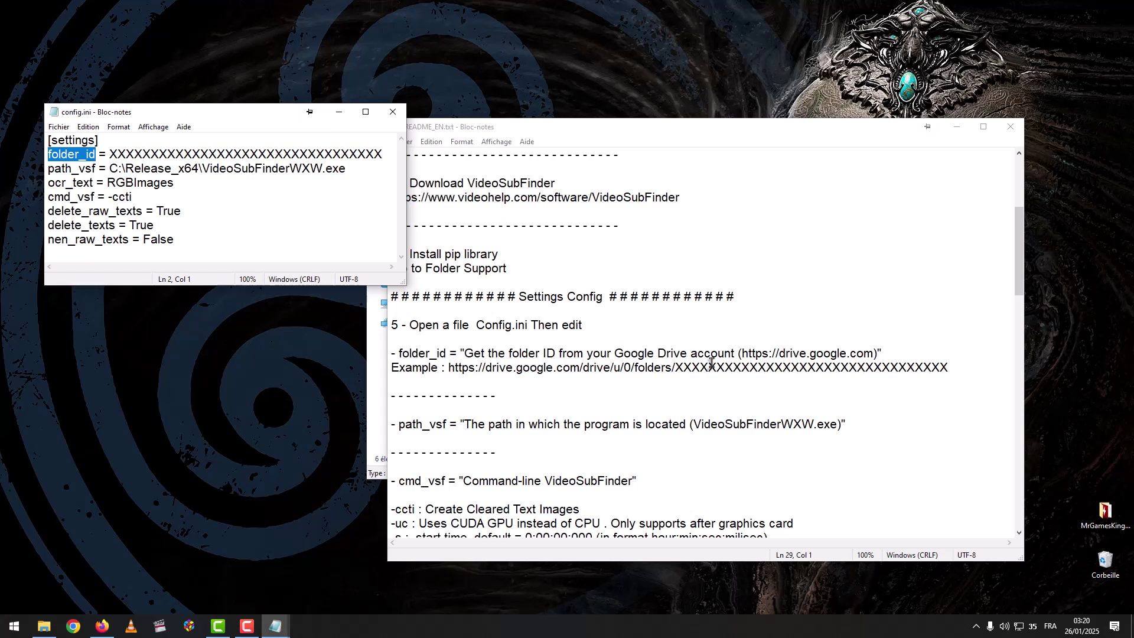
pyautogui.moveTo(878, 353); pyautogui.dragTo(743, 353)
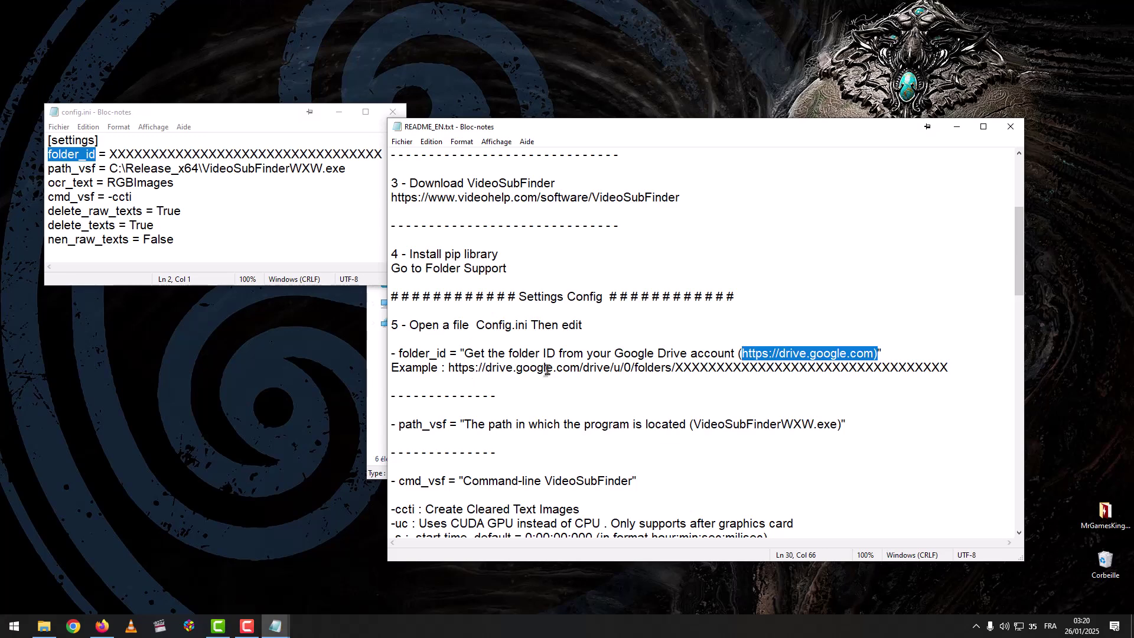
pyautogui.moveTo(948, 369); pyautogui.dragTo(675, 370)
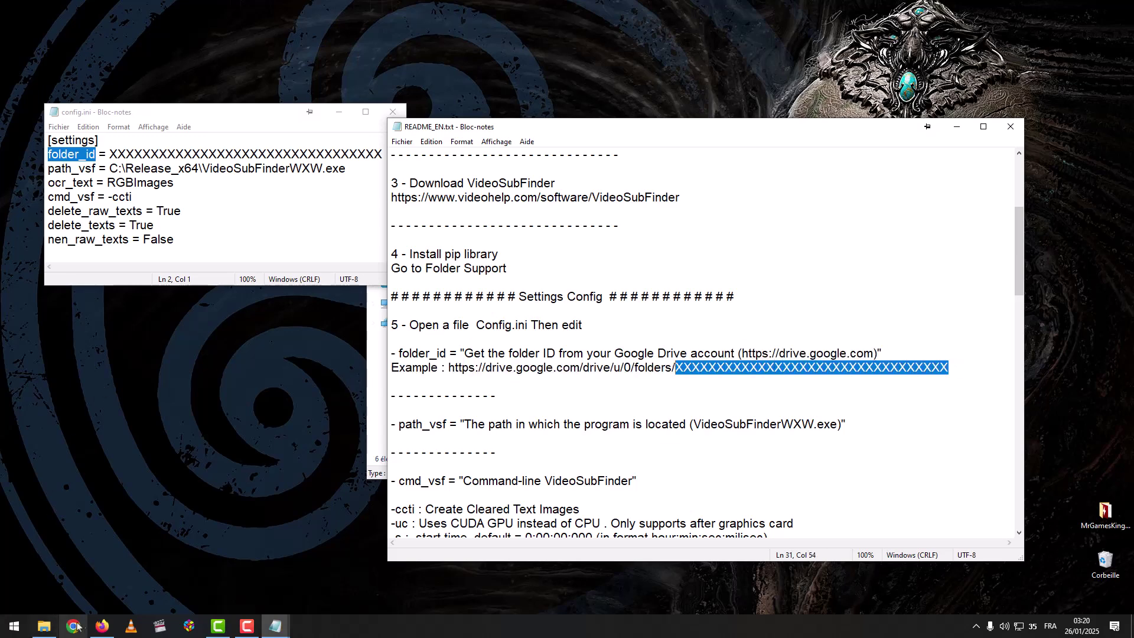
pyautogui.click(101, 626)
# - Create a new folder named OCR 2025 in My Drive
pyautogui.click(370, 36)
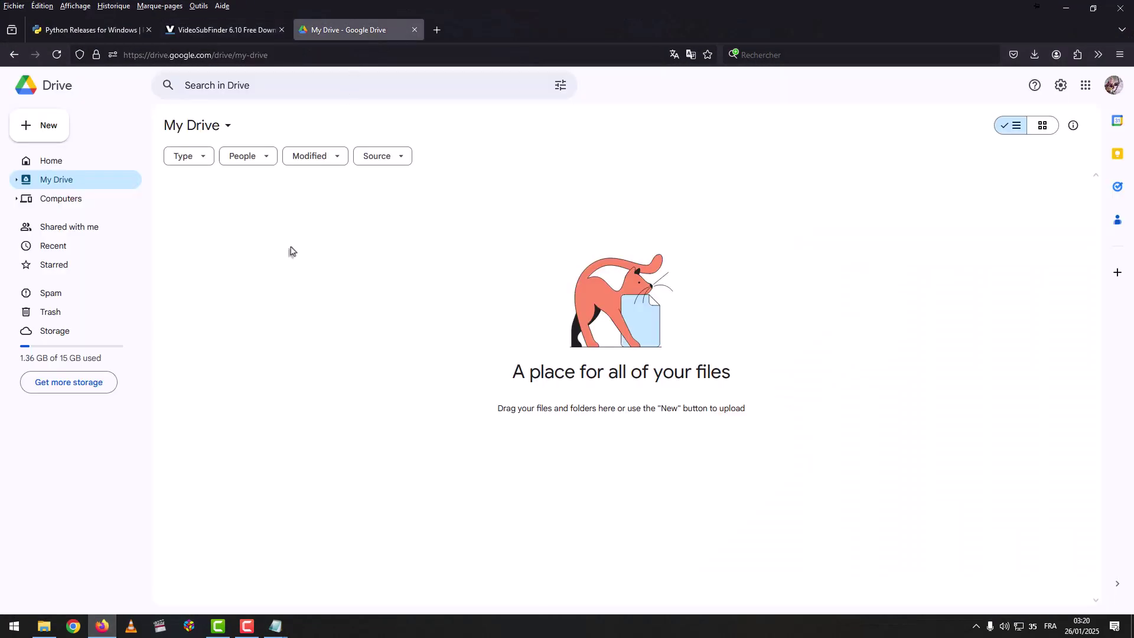
pyautogui.click(29, 129)
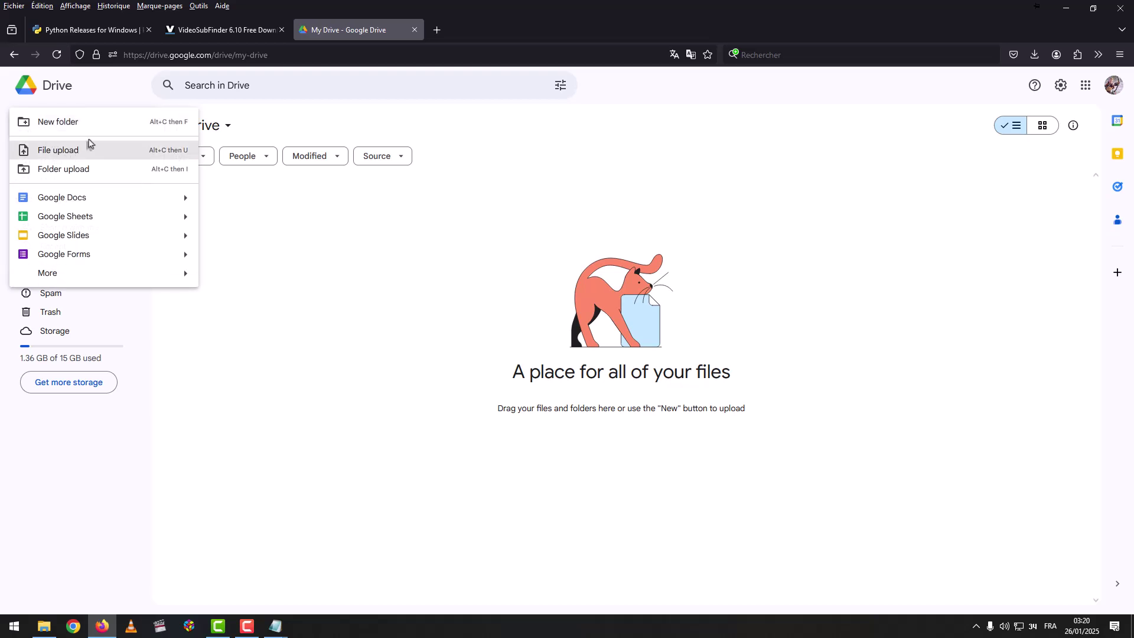
pyautogui.click(62, 126)
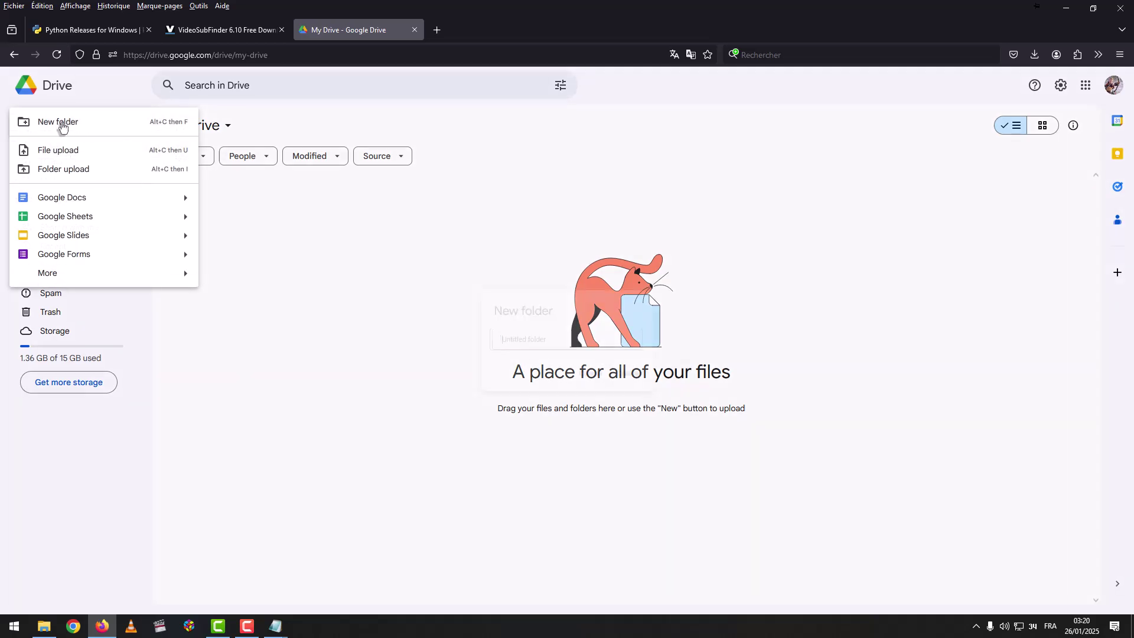
pyautogui.write('0CR 2025')
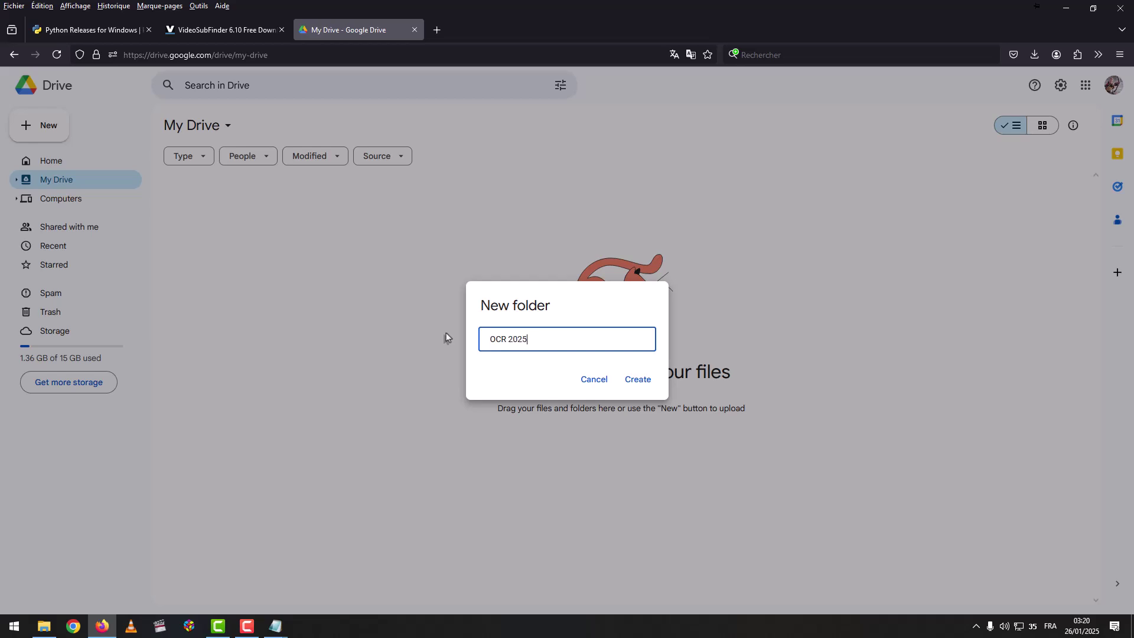
pyautogui.click(631, 382)
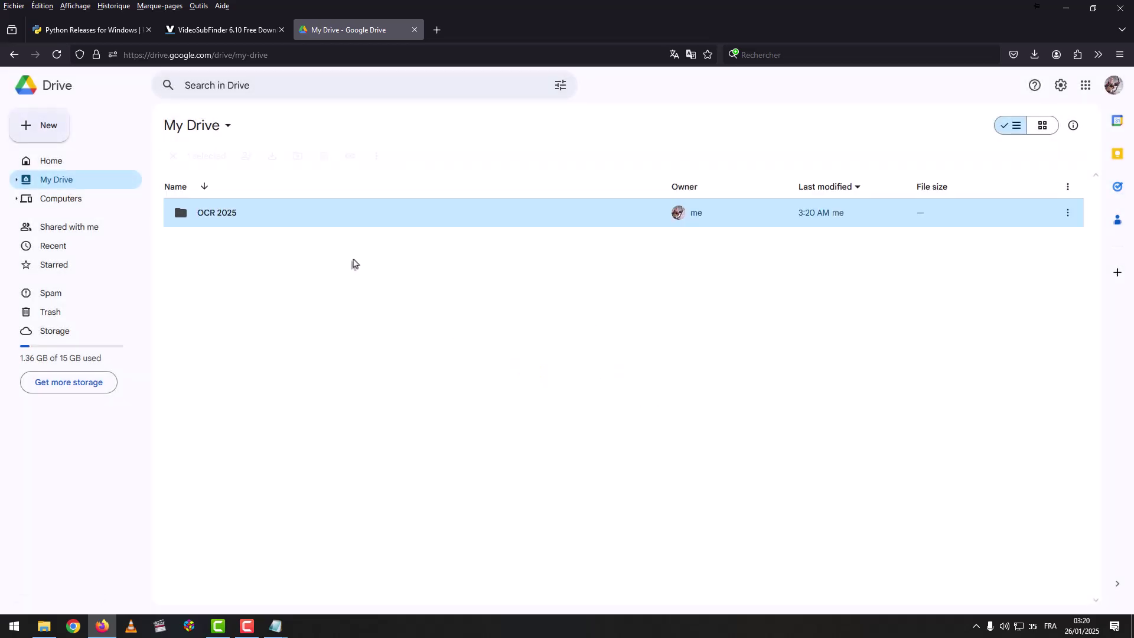
# - Open OCR 2025 and copy its folder ID from the end of the URL
pyautogui.doubleClick(221, 218)
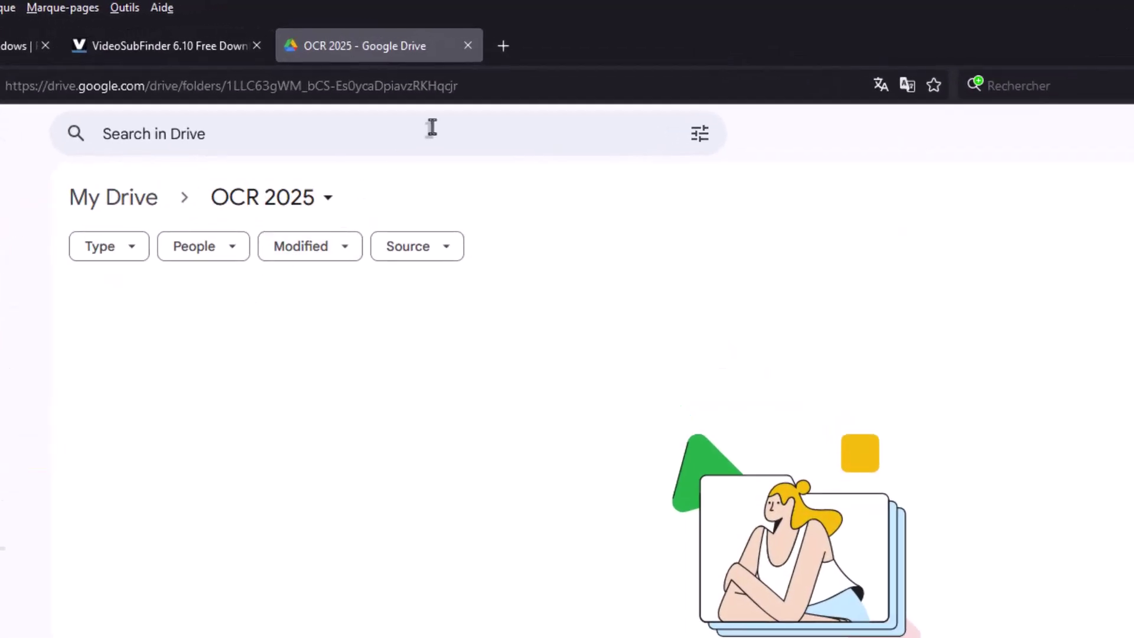
pyautogui.moveTo(466, 85); pyautogui.dragTo(225, 87)
pyautogui.rightClick(324, 87)
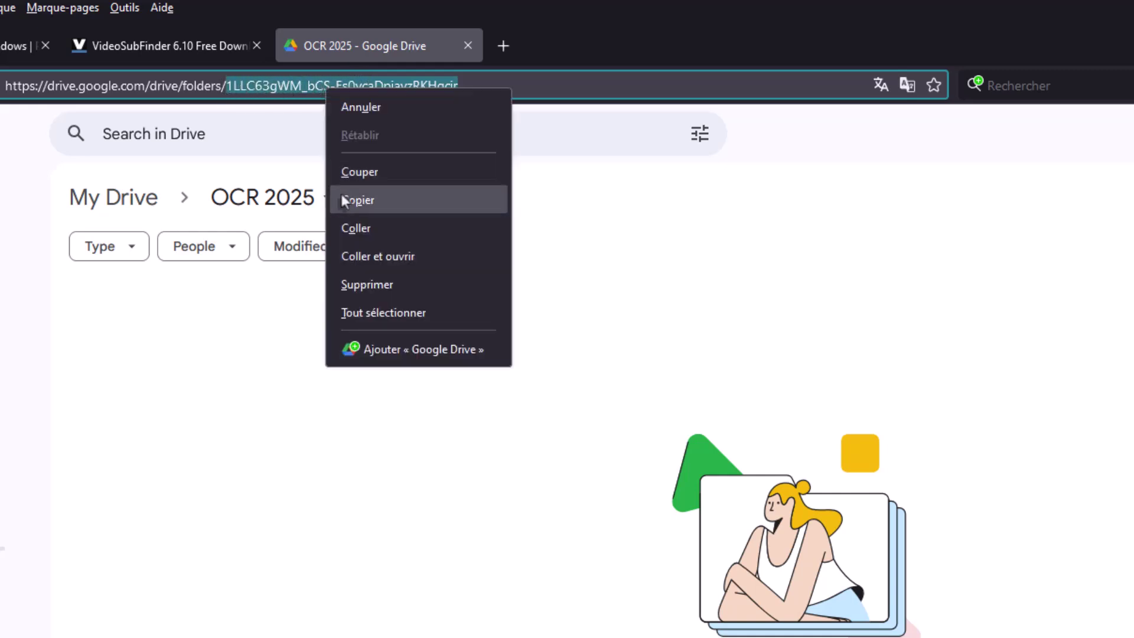
pyautogui.click(337, 197)
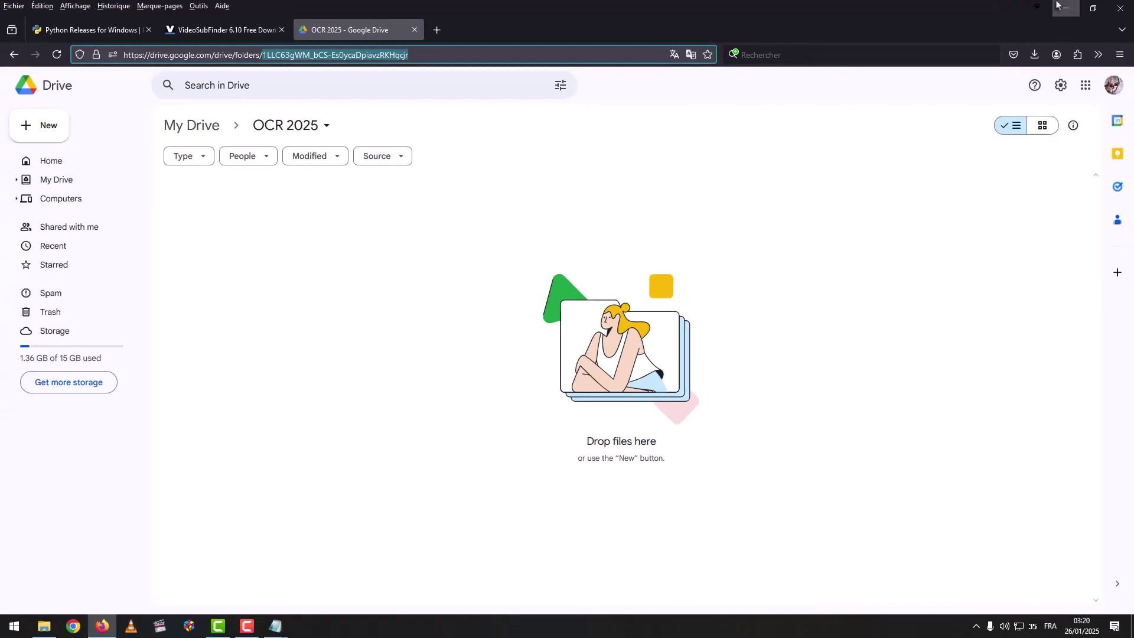
# - Paste the copied folder ID over the X's on config.ini's folder_id line
pyautogui.click(1067, 9)
pyautogui.click(361, 196)
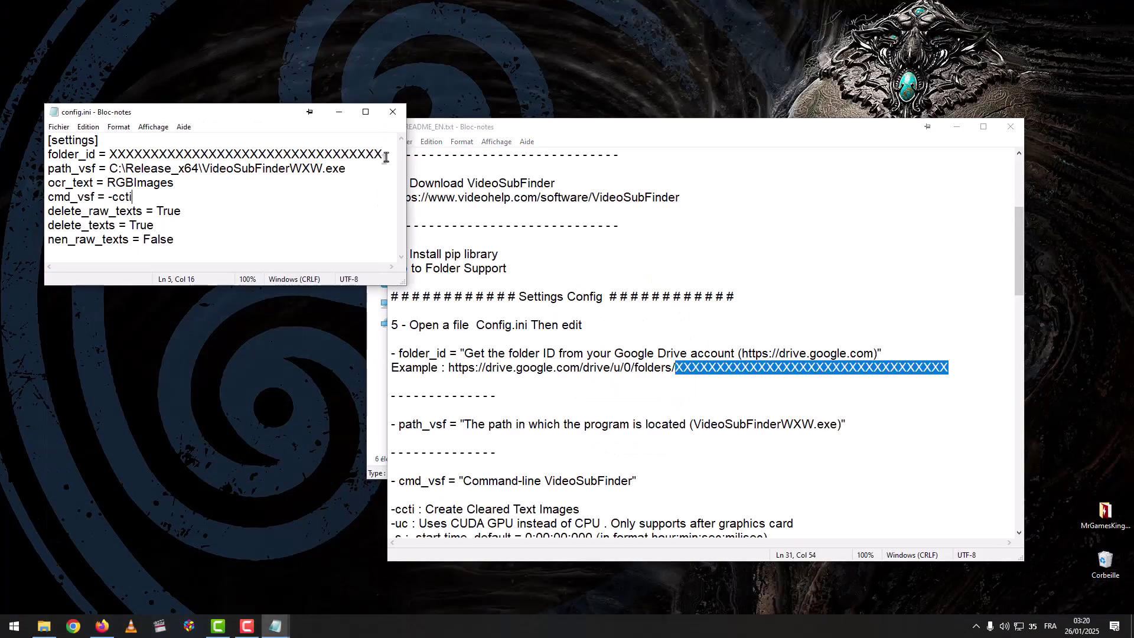
pyautogui.moveTo(386, 155); pyautogui.dragTo(111, 153)
pyautogui.rightClick(127, 153)
pyautogui.click(148, 203)
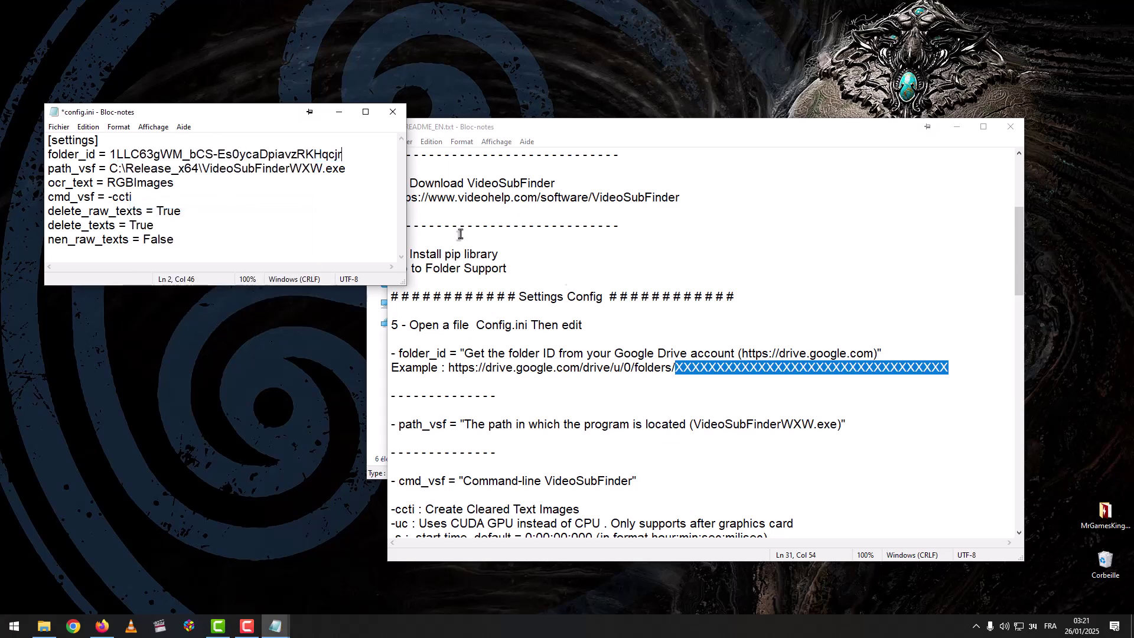
# - Compare config.ini's path_vsf key with the README's VideoSubFinderWXW.exe note
pyautogui.click(460, 395)
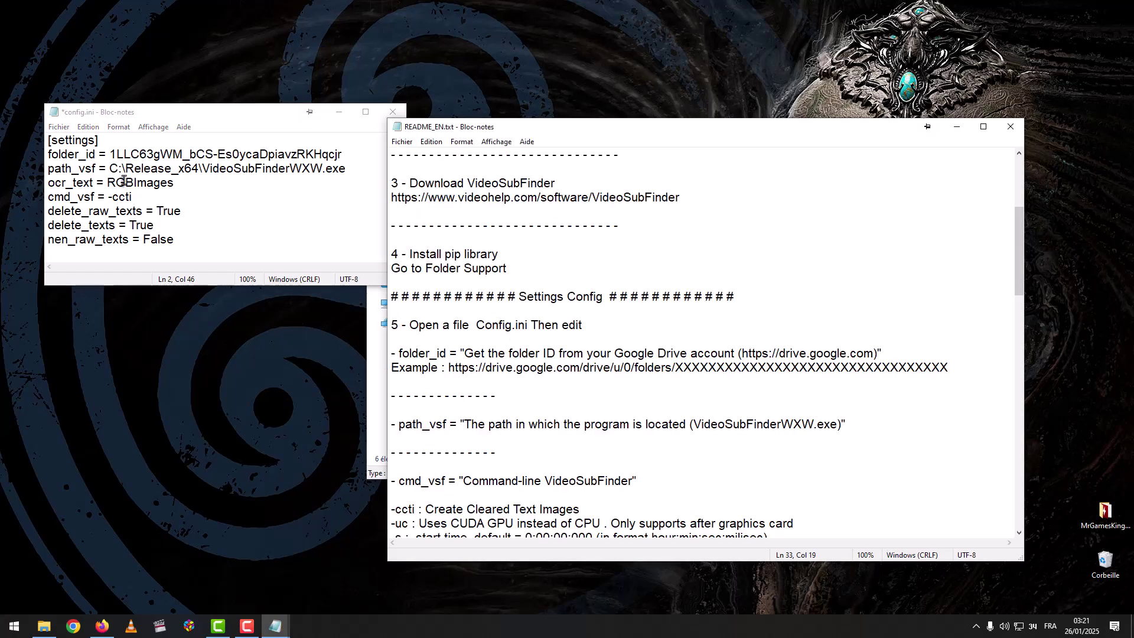
pyautogui.moveTo(96, 169); pyautogui.dragTo(48, 169)
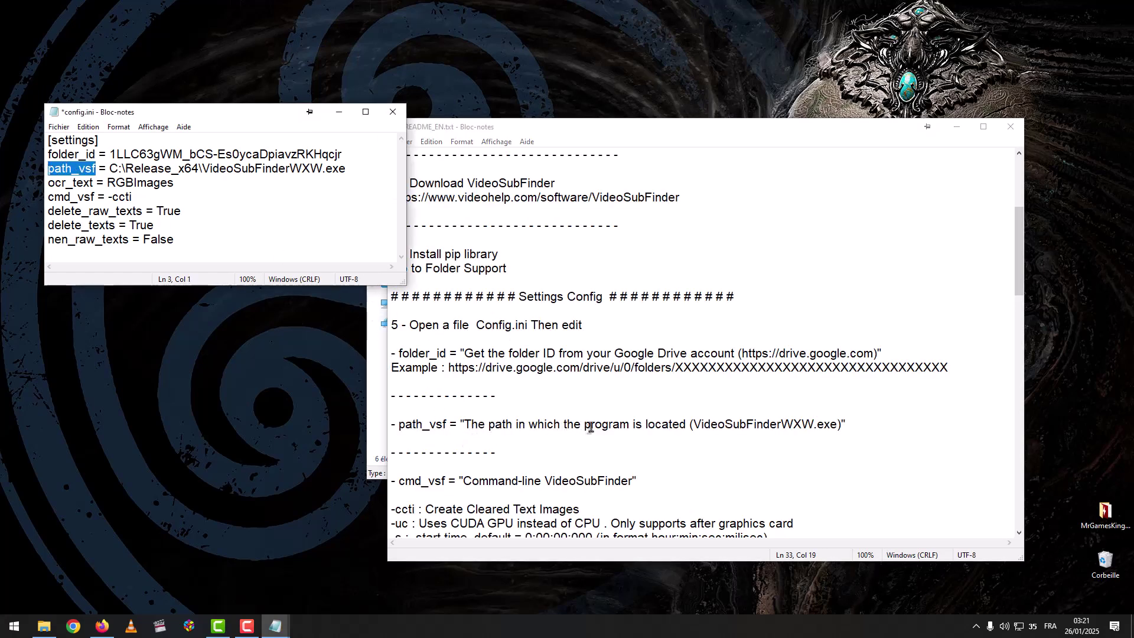
pyautogui.moveTo(694, 425); pyautogui.dragTo(838, 426)
pyautogui.moveTo(262, 121); pyautogui.dragTo(413, 120)
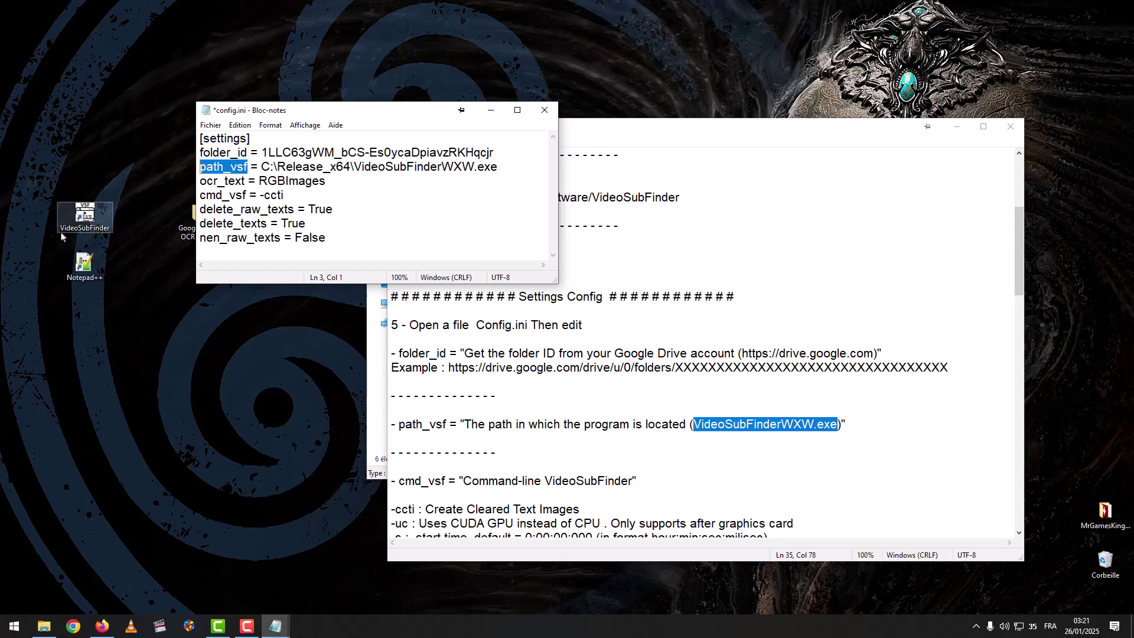
# - Copy the VideoSubFinder shortcut's target path from its properties
pyautogui.rightClick(86, 210)
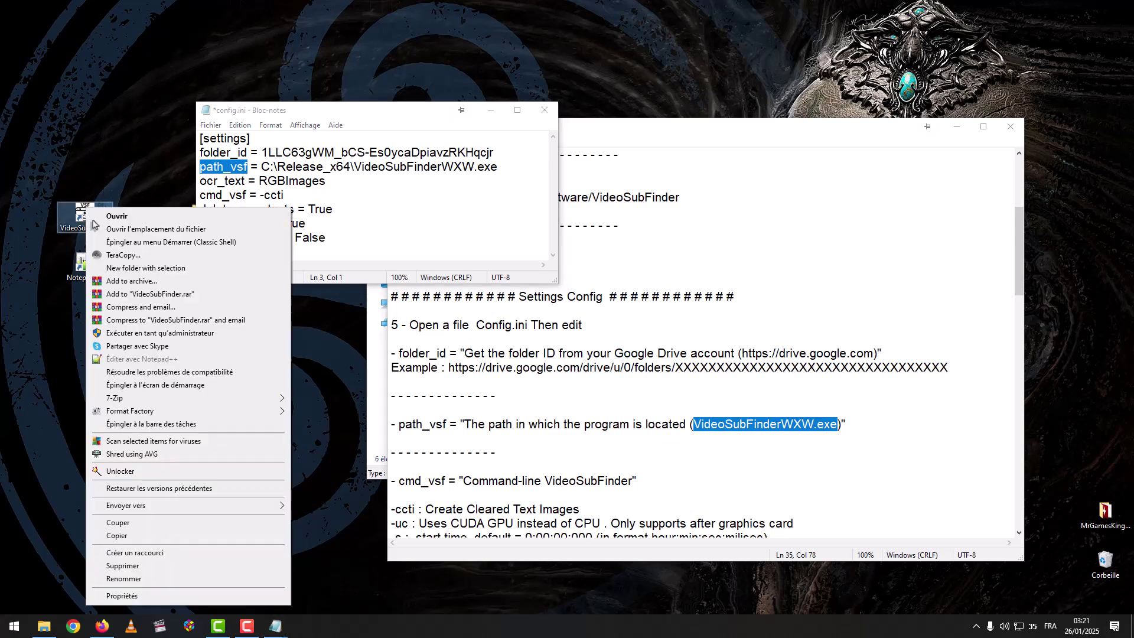
pyautogui.click(123, 595)
pyautogui.click(313, 314)
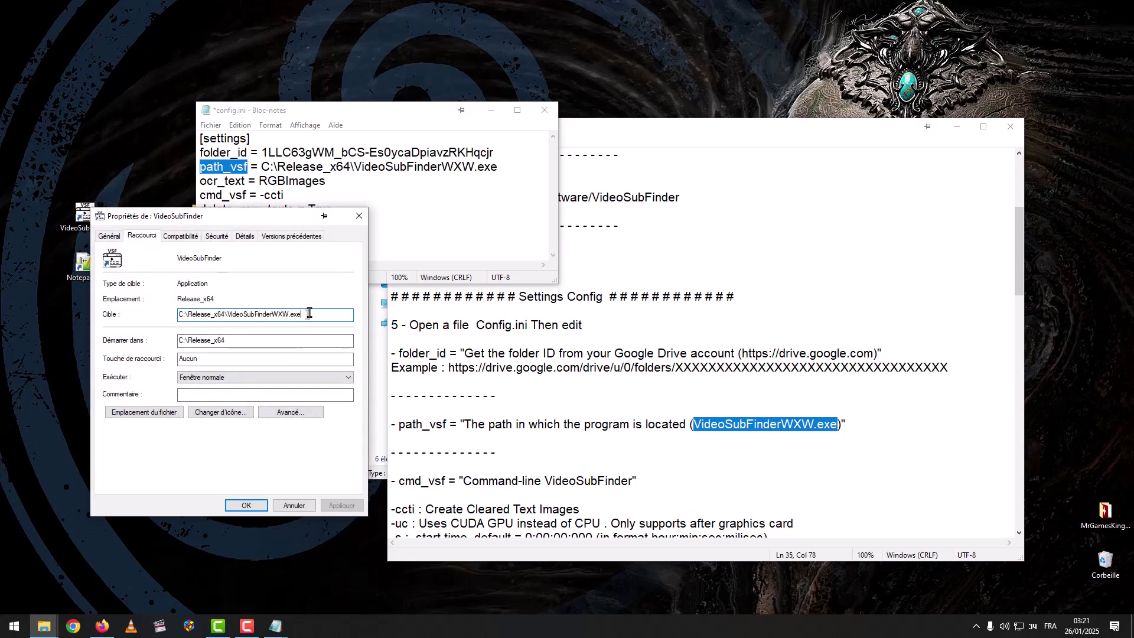
pyautogui.moveTo(308, 314); pyautogui.dragTo(171, 313)
pyautogui.click(236, 349)
# - Paste C:\Release_x64\VideoSubFinderWXW.exe as path_vsf in config.ini and cancel the properties dialog
pyautogui.moveTo(502, 167); pyautogui.dragTo(261, 165)
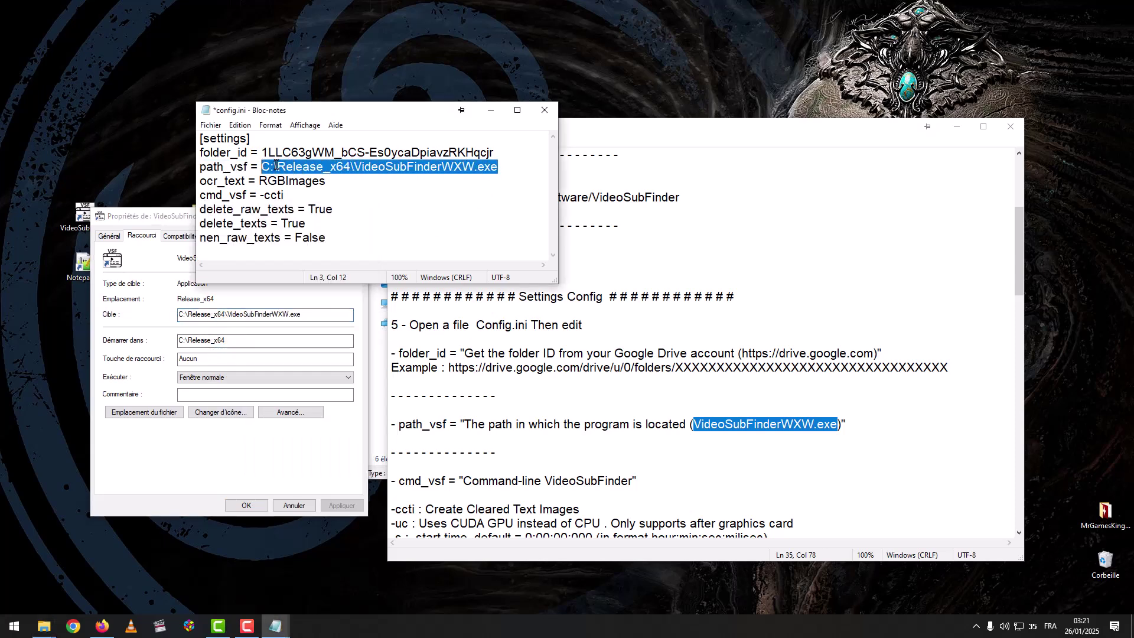
pyautogui.rightClick(273, 166)
pyautogui.click(319, 216)
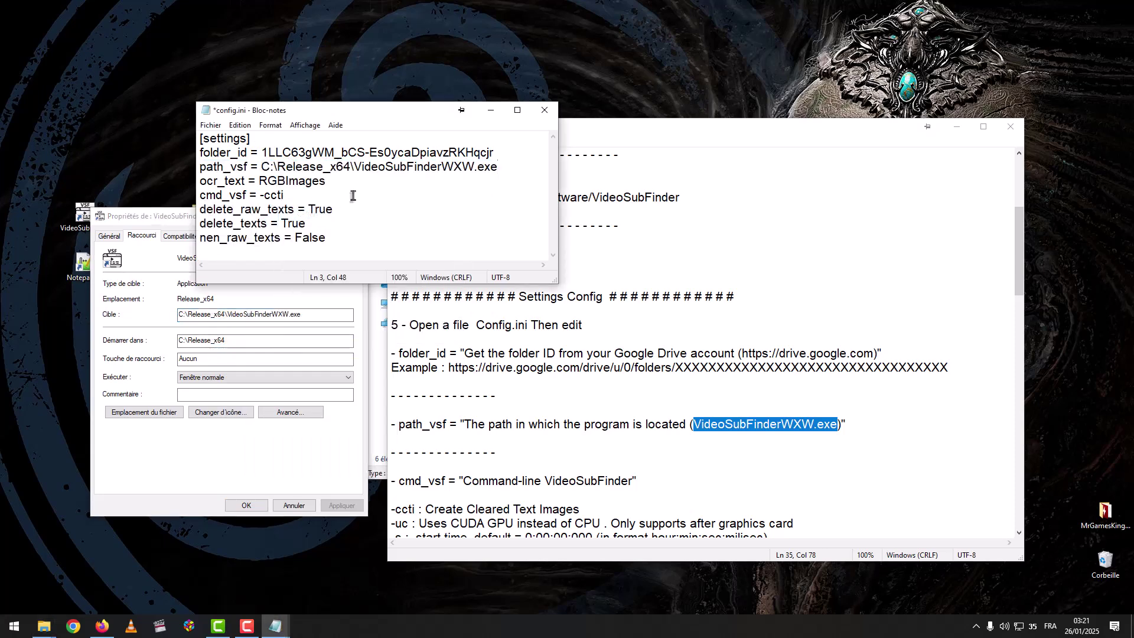
pyautogui.click(214, 453)
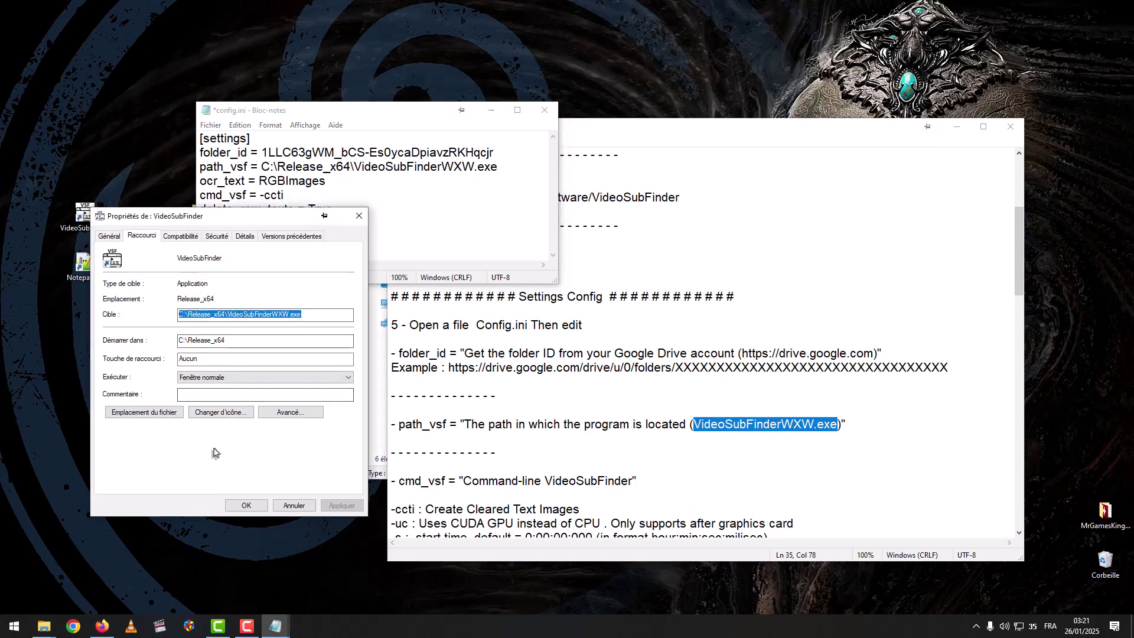
pyautogui.click(293, 505)
pyautogui.click(729, 392)
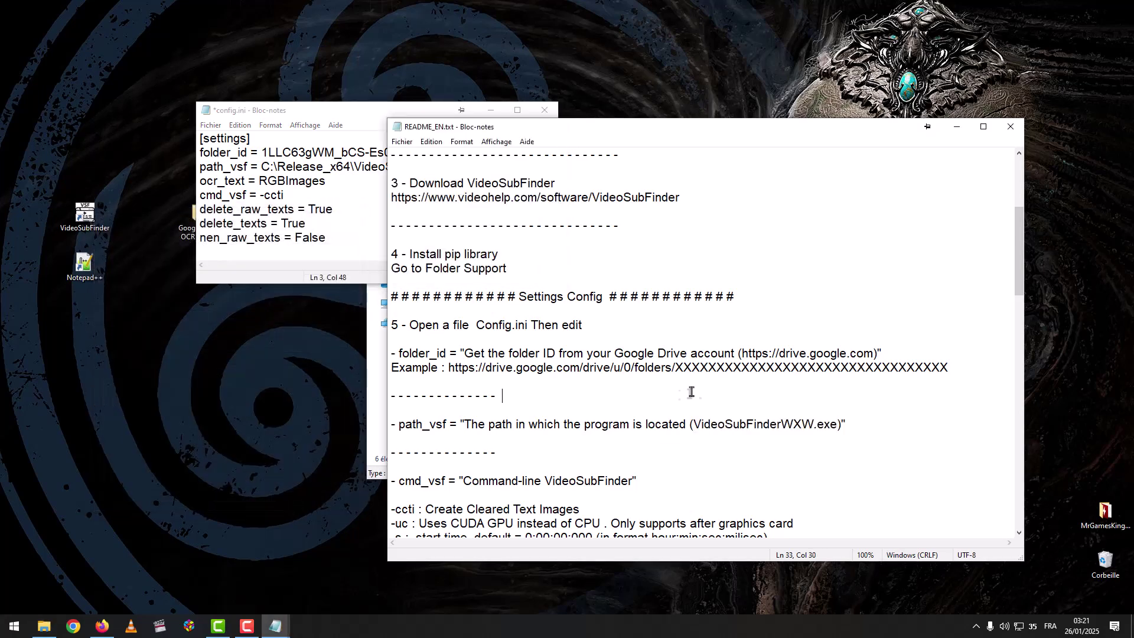
pyautogui.scroll(-3, 599, 380)
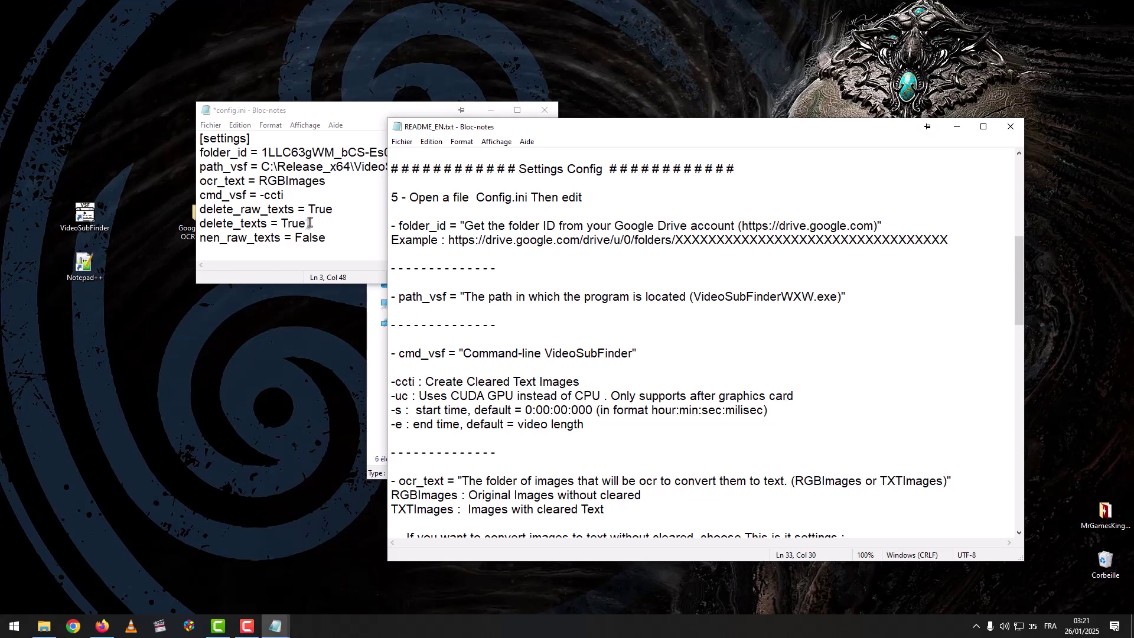
pyautogui.moveTo(247, 196); pyautogui.dragTo(202, 196)
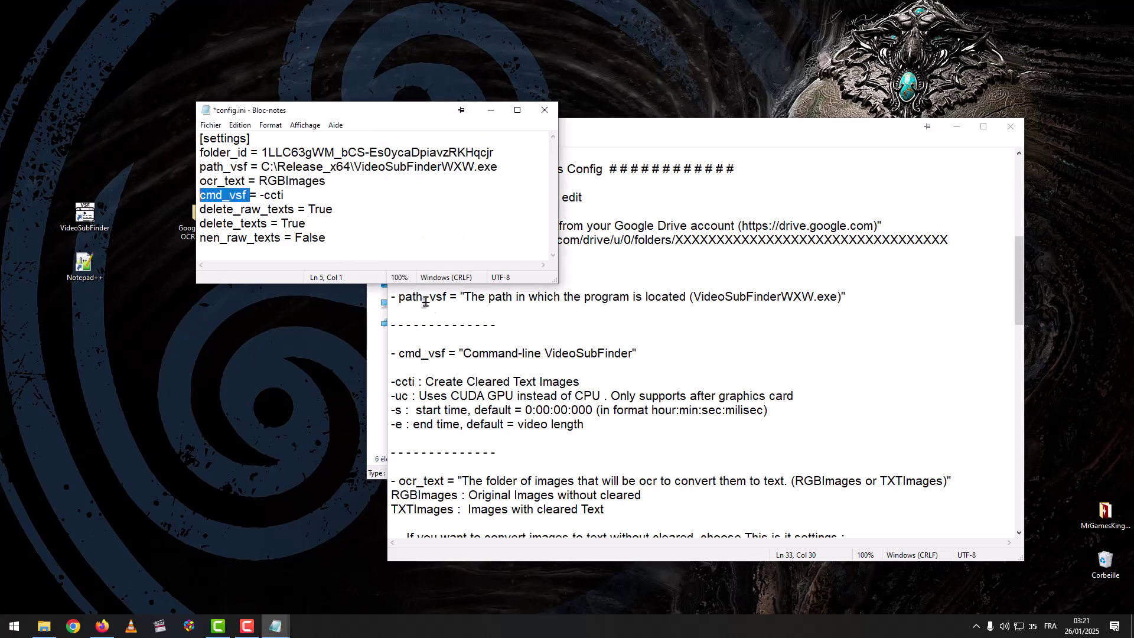
pyautogui.click(467, 395)
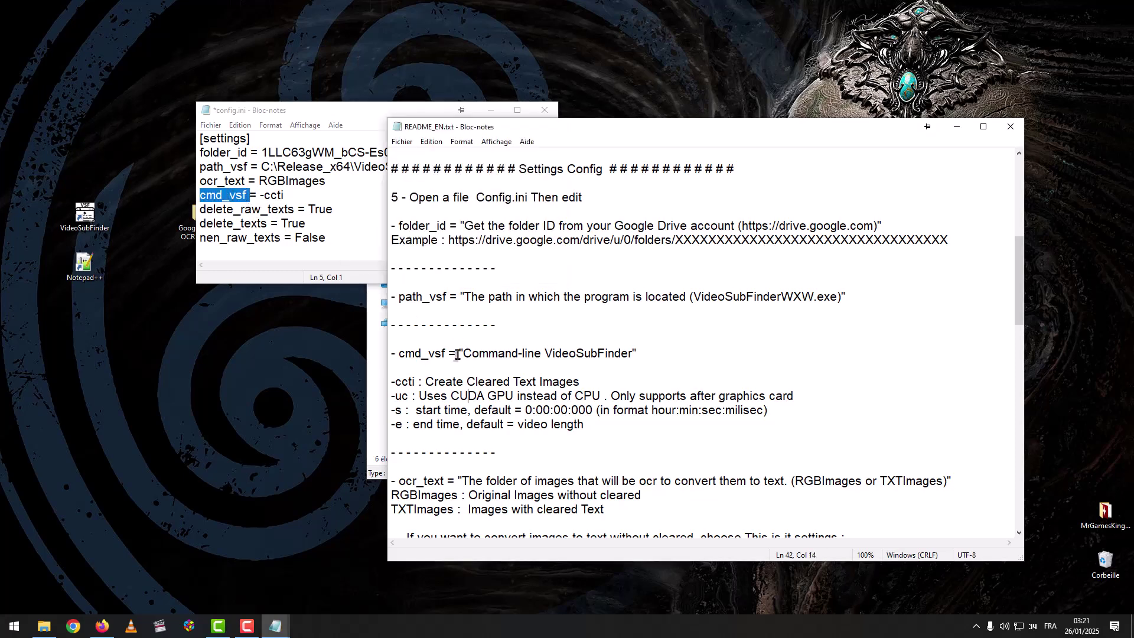
pyautogui.moveTo(461, 354); pyautogui.dragTo(637, 353)
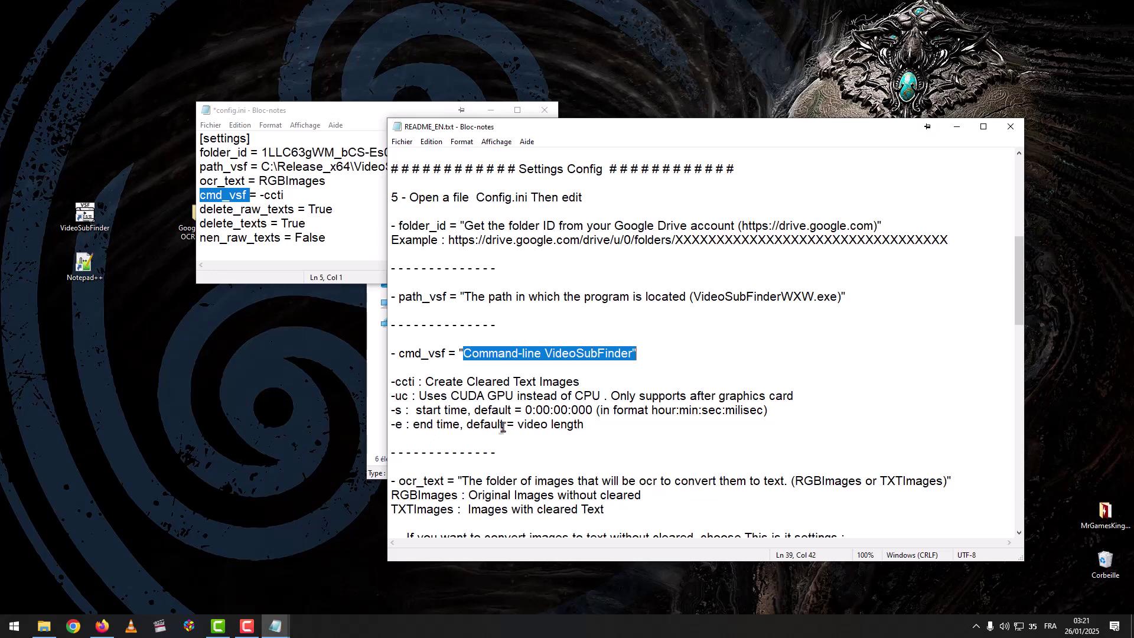
pyautogui.click(541, 426)
pyautogui.scroll(-2, 507, 412)
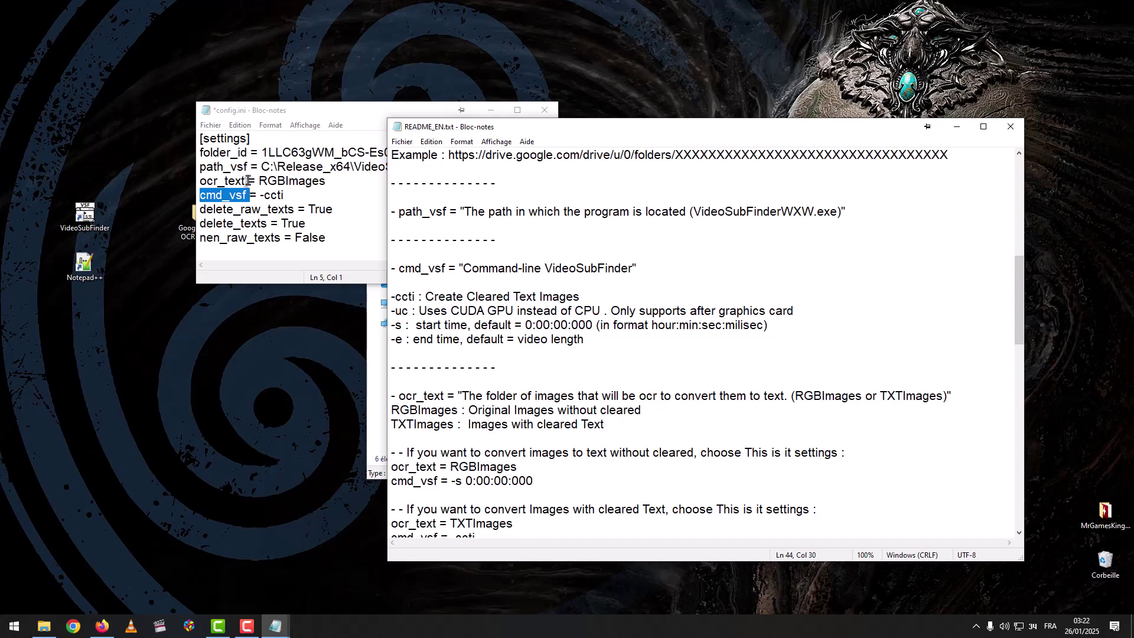
pyautogui.moveTo(248, 180); pyautogui.dragTo(195, 180)
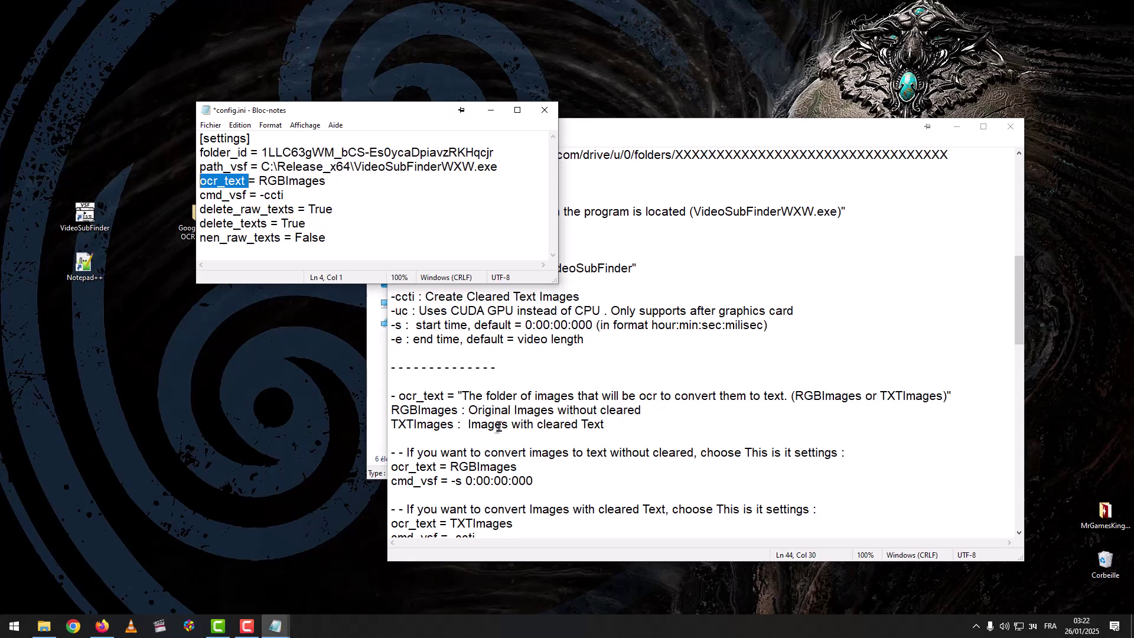
pyautogui.scroll(-2, 714, 397)
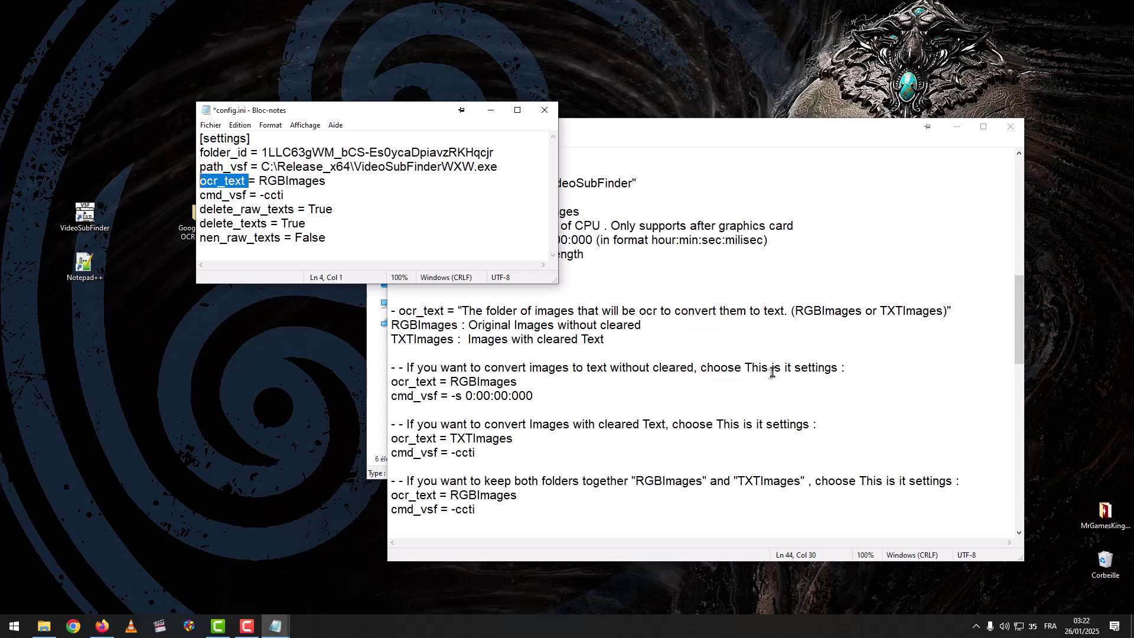
# - Replace config.ini's cmd_vsf value -ccti with -s 0:00:00:000 from the README example
pyautogui.moveTo(534, 396); pyautogui.dragTo(391, 382)
pyautogui.click(521, 354)
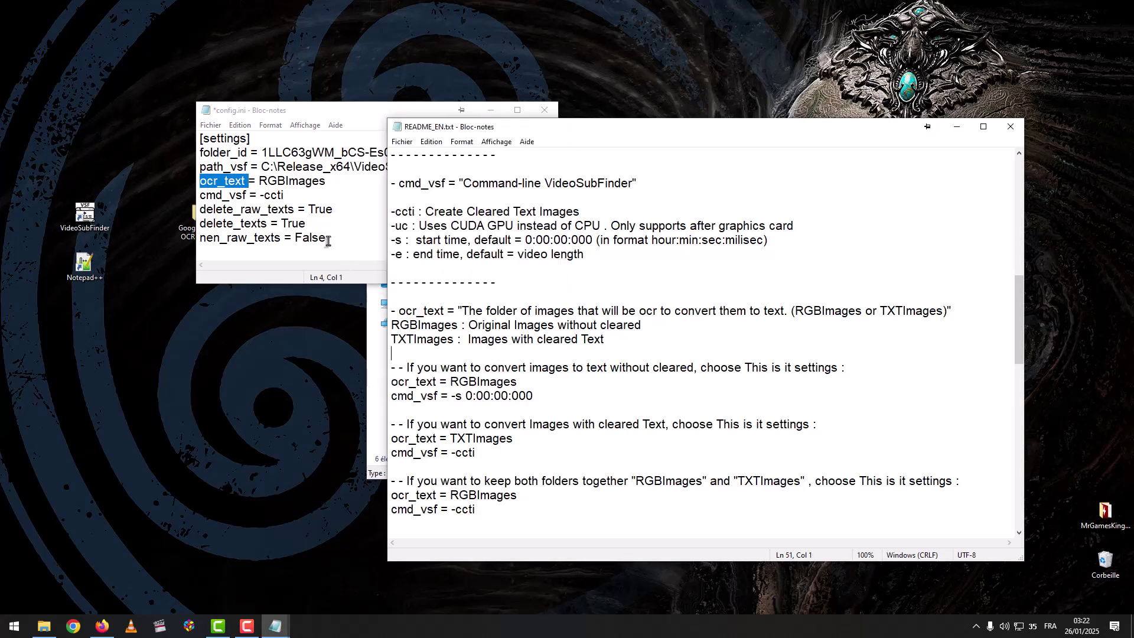
pyautogui.moveTo(519, 378); pyautogui.dragTo(451, 382)
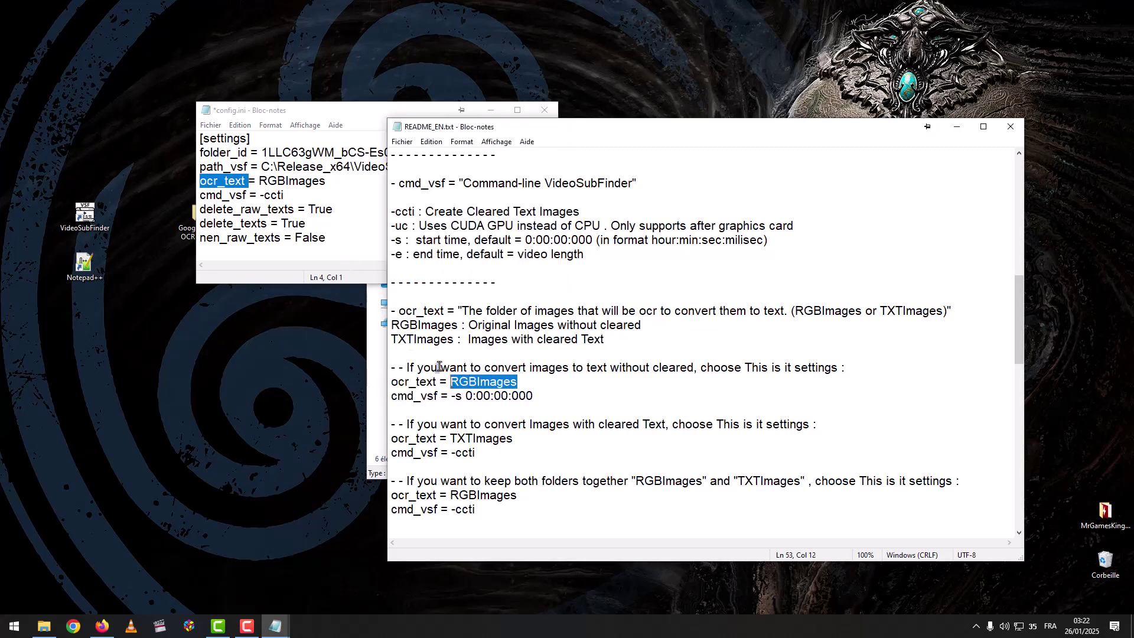
pyautogui.moveTo(325, 181); pyautogui.dragTo(259, 181)
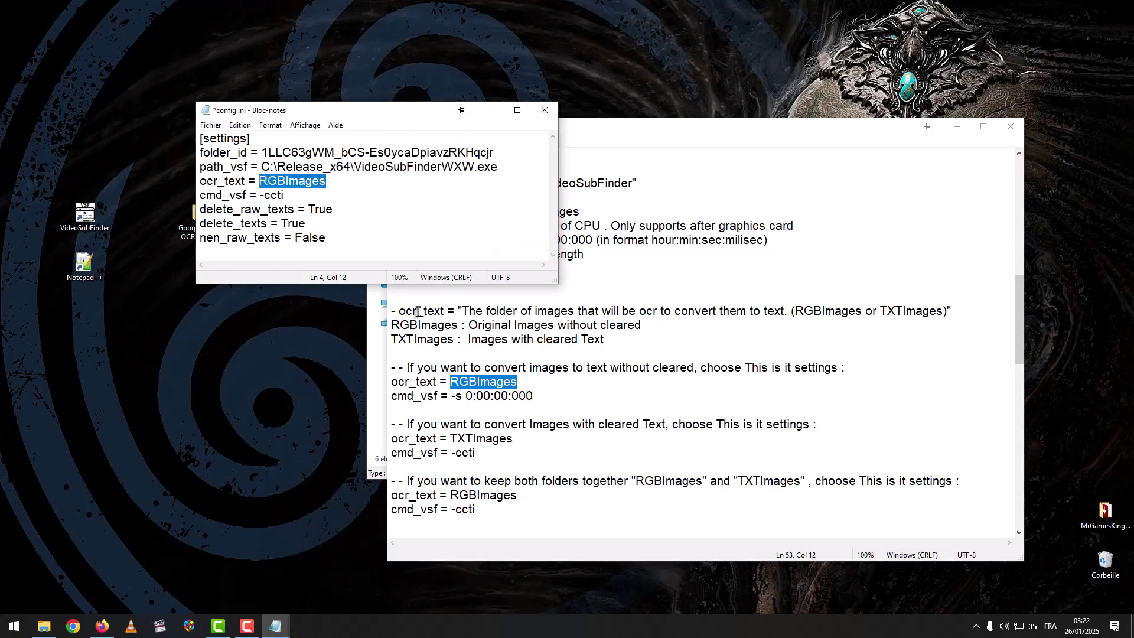
pyautogui.moveTo(539, 401); pyautogui.dragTo(451, 395)
pyautogui.hotkey('ctrl', 'c')
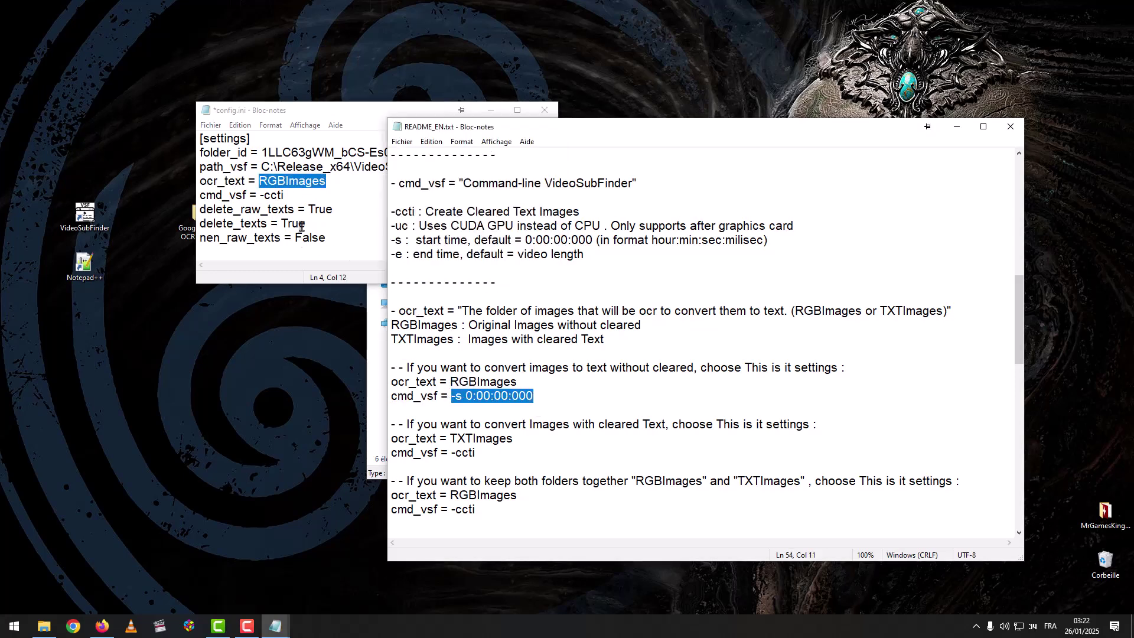
pyautogui.moveTo(301, 202); pyautogui.dragTo(259, 203)
pyautogui.hotkey('ctrl', 'v')
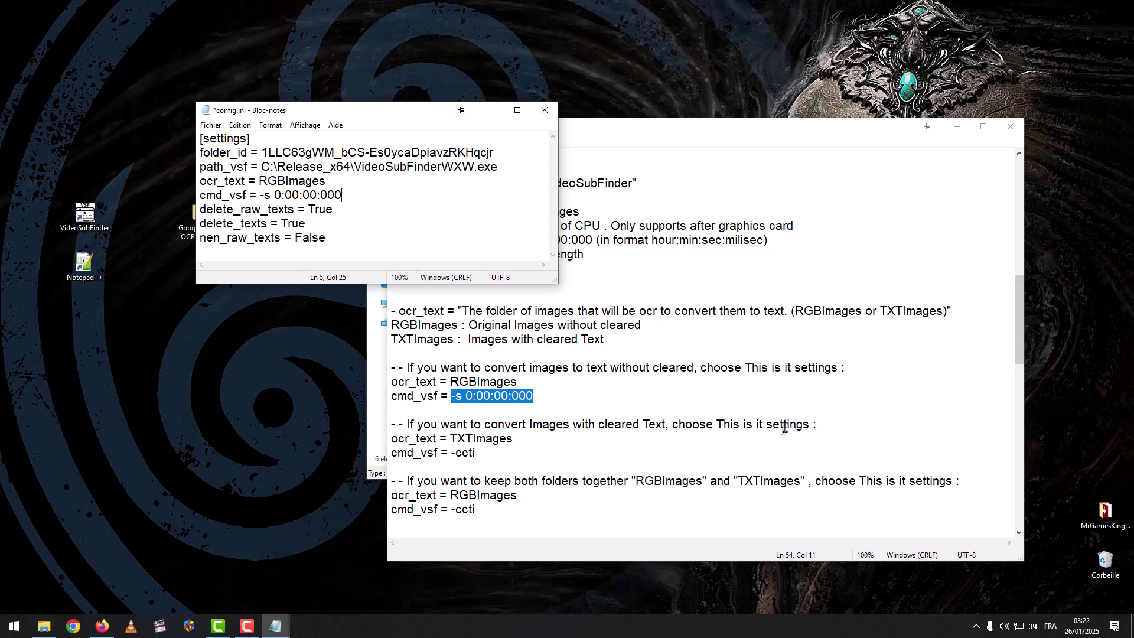
# - Set ocr_text to TXTImages and cmd_vsf back to -ccti per the cleared-text example
pyautogui.doubleClick(499, 438)
pyautogui.hotkey('ctrl', 'c')
pyautogui.moveTo(327, 181); pyautogui.dragTo(269, 184)
pyautogui.hotkey('ctrl', 'v')
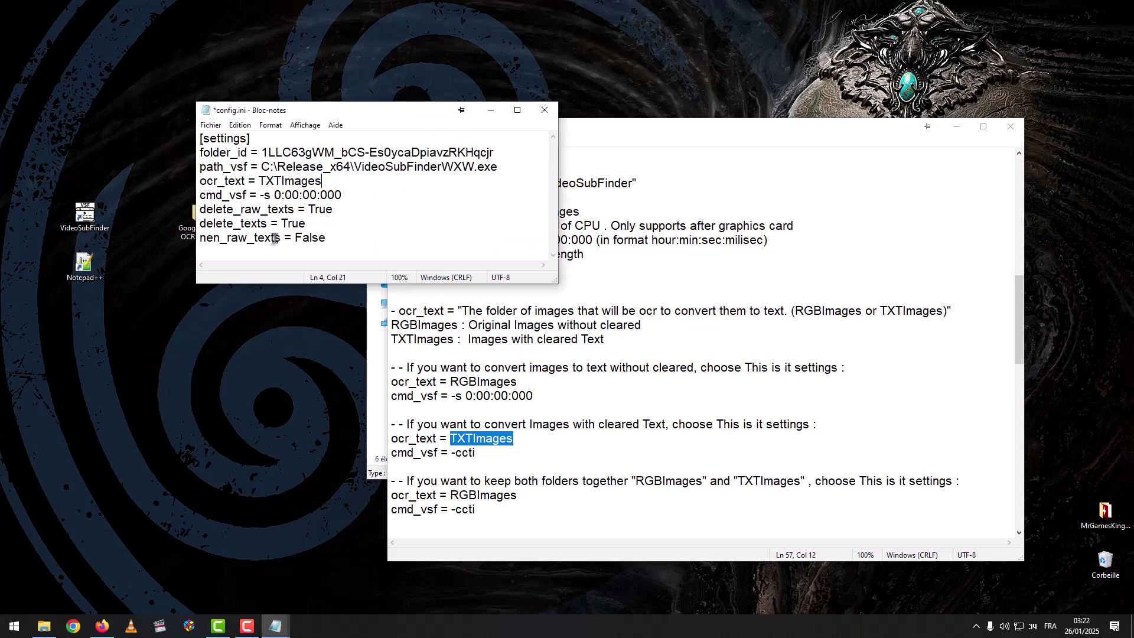
pyautogui.moveTo(476, 450); pyautogui.dragTo(450, 452)
pyautogui.hotkey('ctrl', 'c')
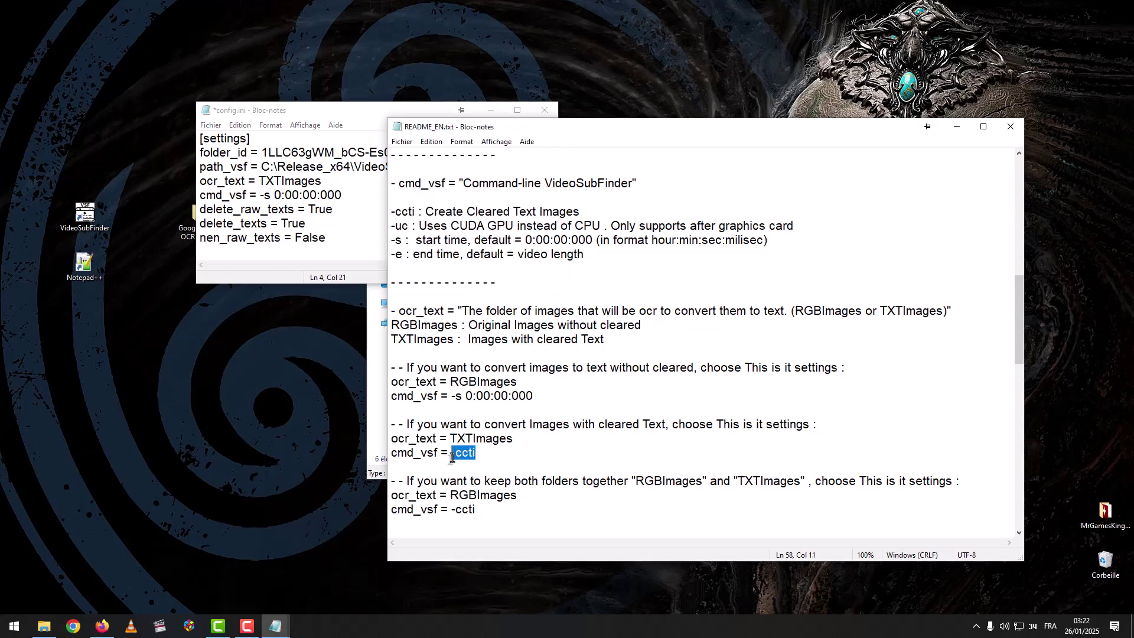
pyautogui.moveTo(341, 195); pyautogui.dragTo(192, 182)
pyautogui.hotkey('ctrl', 'v')
# - Select -ccti in the README's keep-both-folders example
pyautogui.click(509, 442)
pyautogui.scroll(-1, 510, 442)
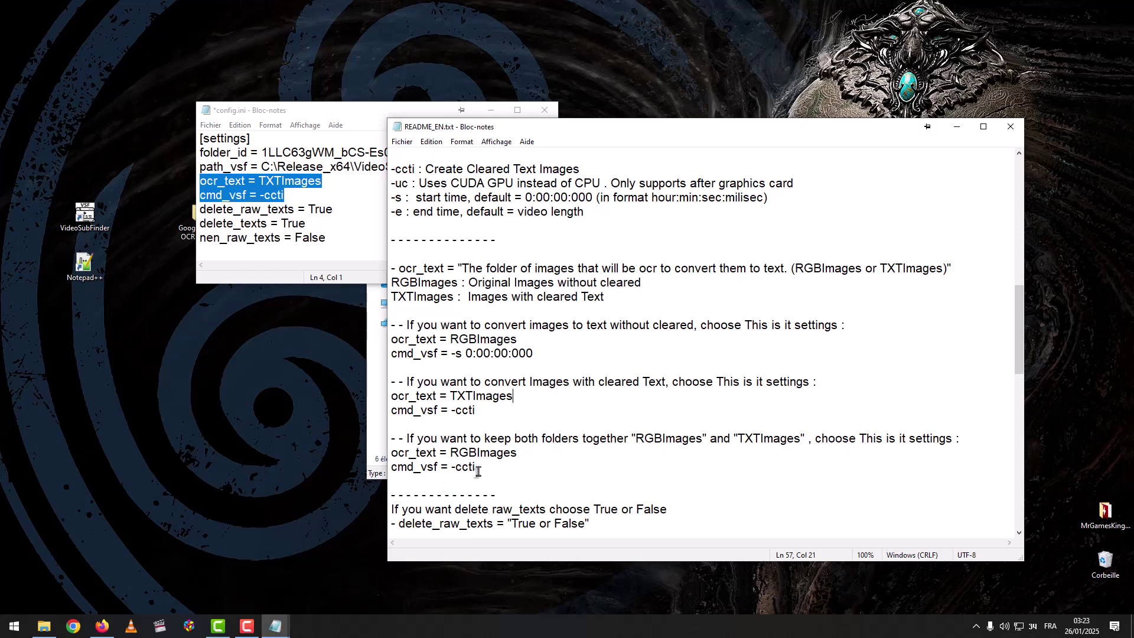
pyautogui.moveTo(481, 467); pyautogui.dragTo(451, 468)
# - Paste RGBImages over TXTImages on config.ini's ocr_text line
pyautogui.click(269, 196)
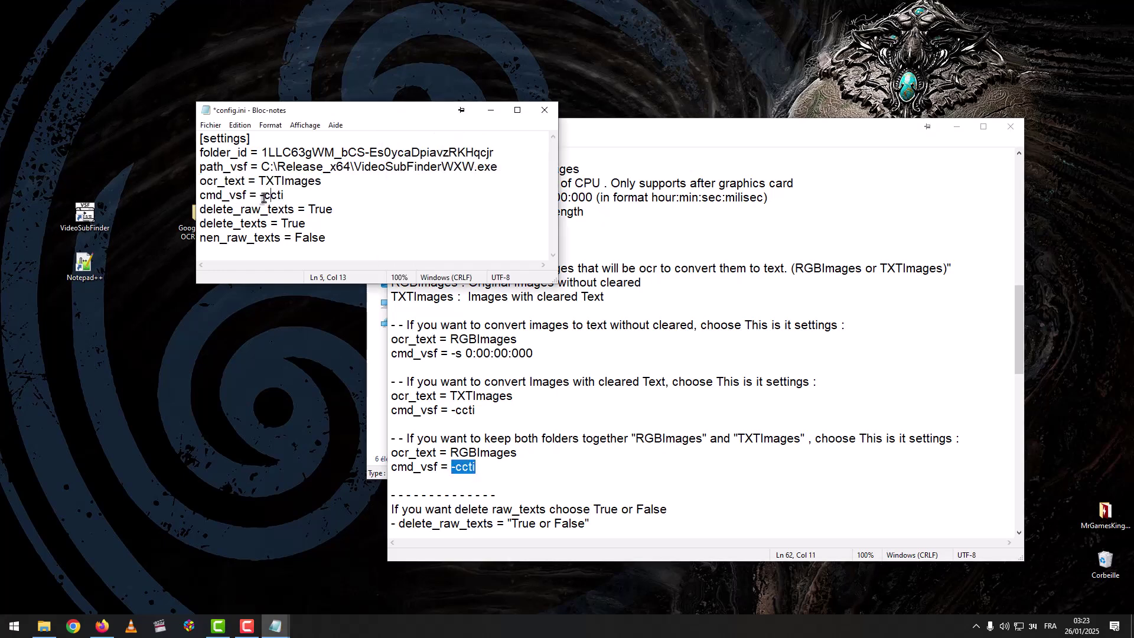
pyautogui.moveTo(281, 181); pyautogui.dragTo(258, 182)
pyautogui.moveTo(553, 450); pyautogui.dragTo(451, 454)
pyautogui.hotkey('ctrl', 'c')
pyautogui.moveTo(332, 186); pyautogui.dragTo(259, 183)
pyautogui.hotkey('ctrl', 'v')
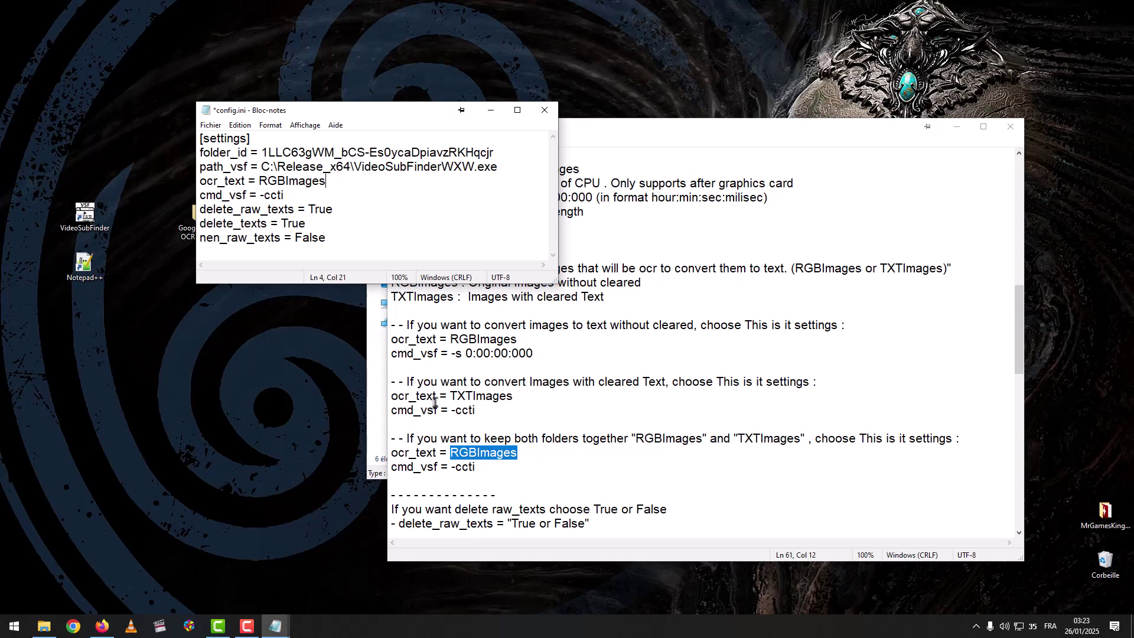
# - Review the delete_raw_texts = True, delete_texts = True and nen_raw_texts = False settings
pyautogui.scroll(-3, 450, 437)
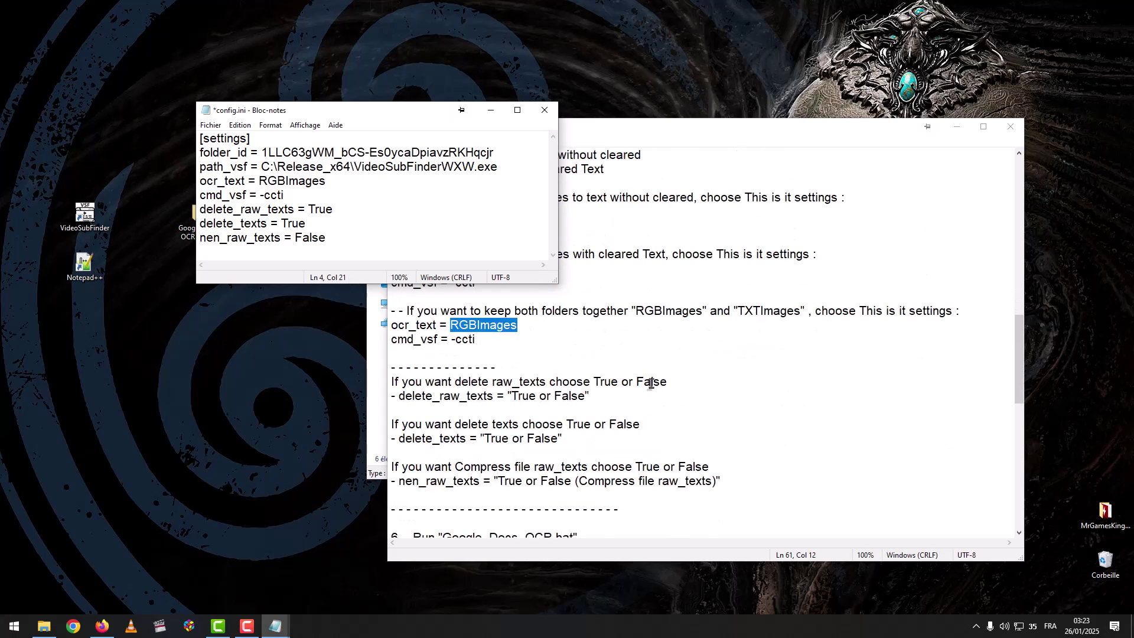
pyautogui.moveTo(343, 211); pyautogui.dragTo(199, 211)
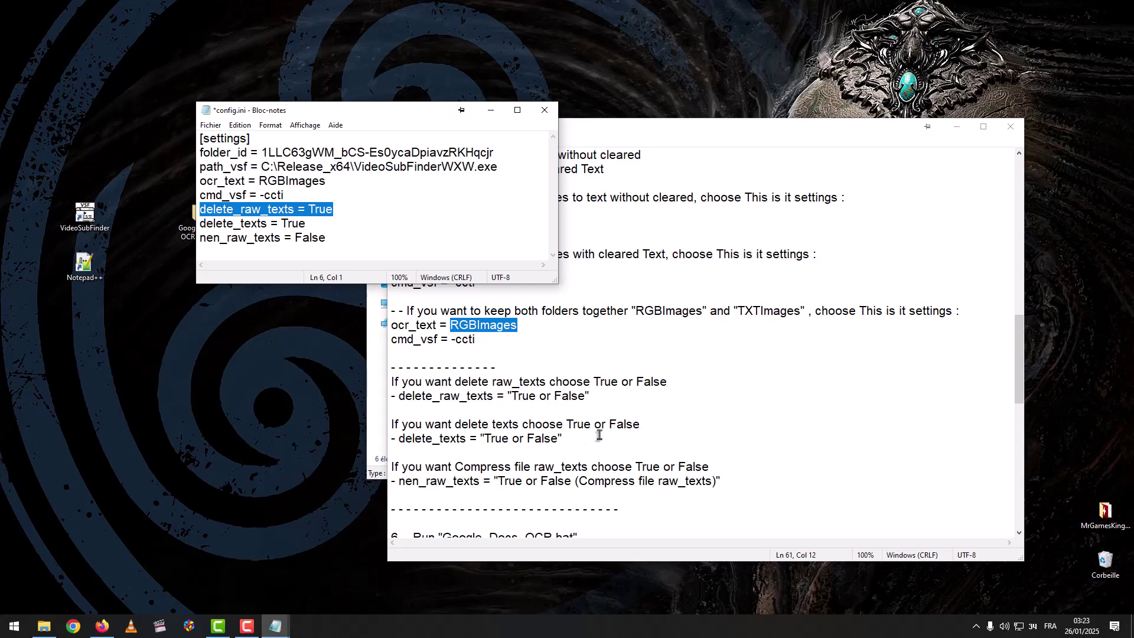
pyautogui.moveTo(331, 225); pyautogui.dragTo(189, 224)
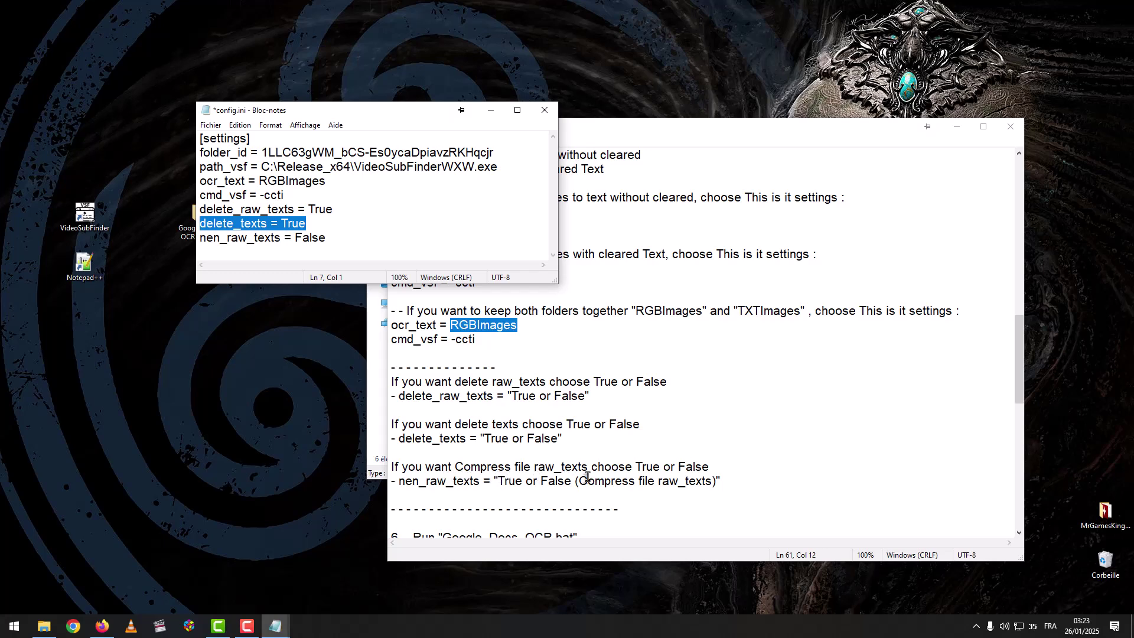
pyautogui.moveTo(373, 241); pyautogui.dragTo(199, 238)
pyautogui.click(210, 124)
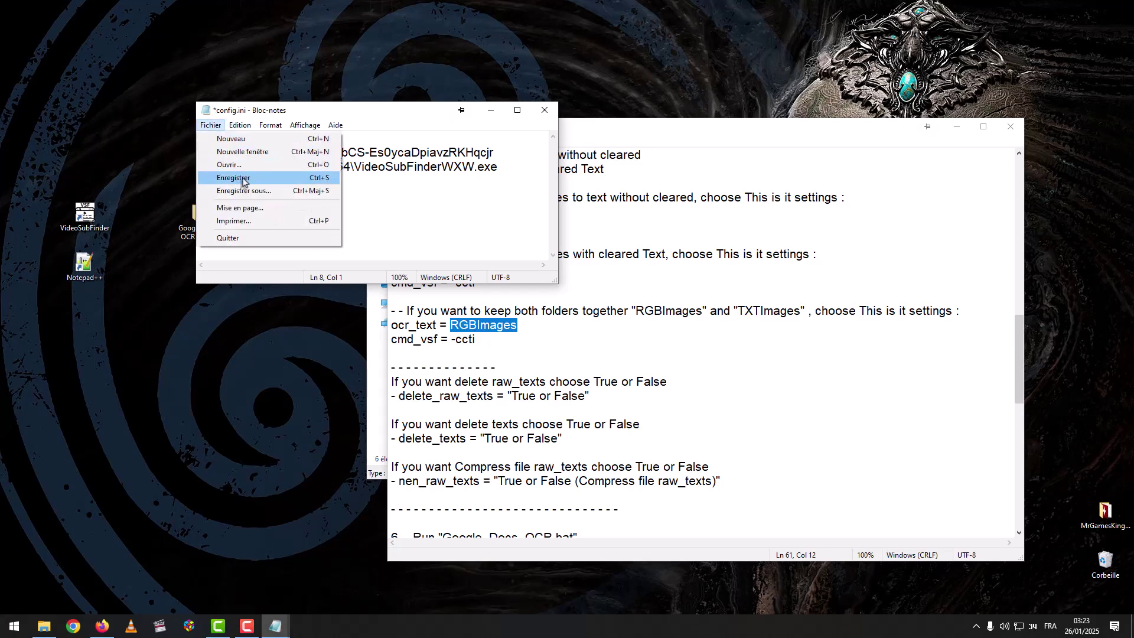
# - Save config.ini and close it
pyautogui.click(242, 178)
pyautogui.click(544, 110)
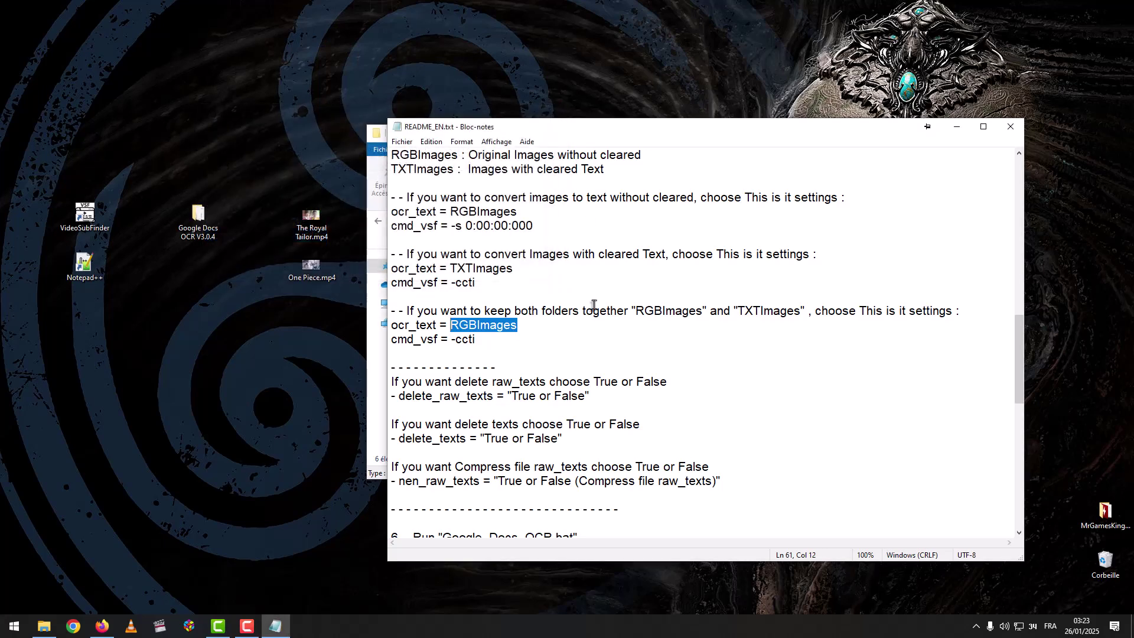
pyautogui.scroll(-3, 593, 304)
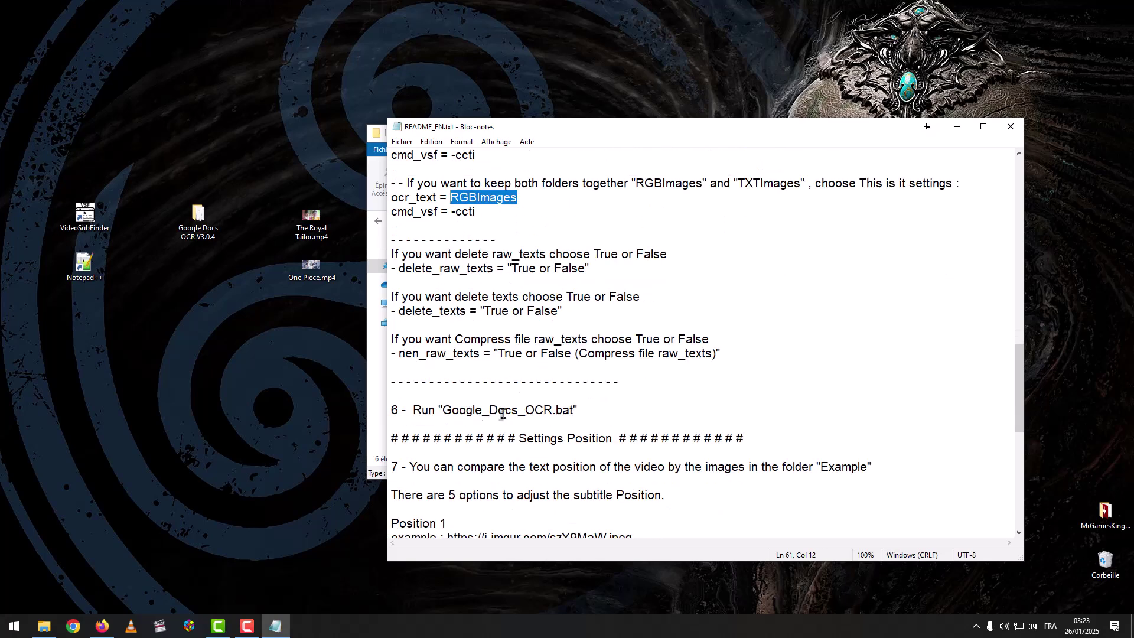
# - Move the README and program folder windows aside and launch Google_Docs_OCR.bat
pyautogui.moveTo(702, 136); pyautogui.dragTo(767, 151)
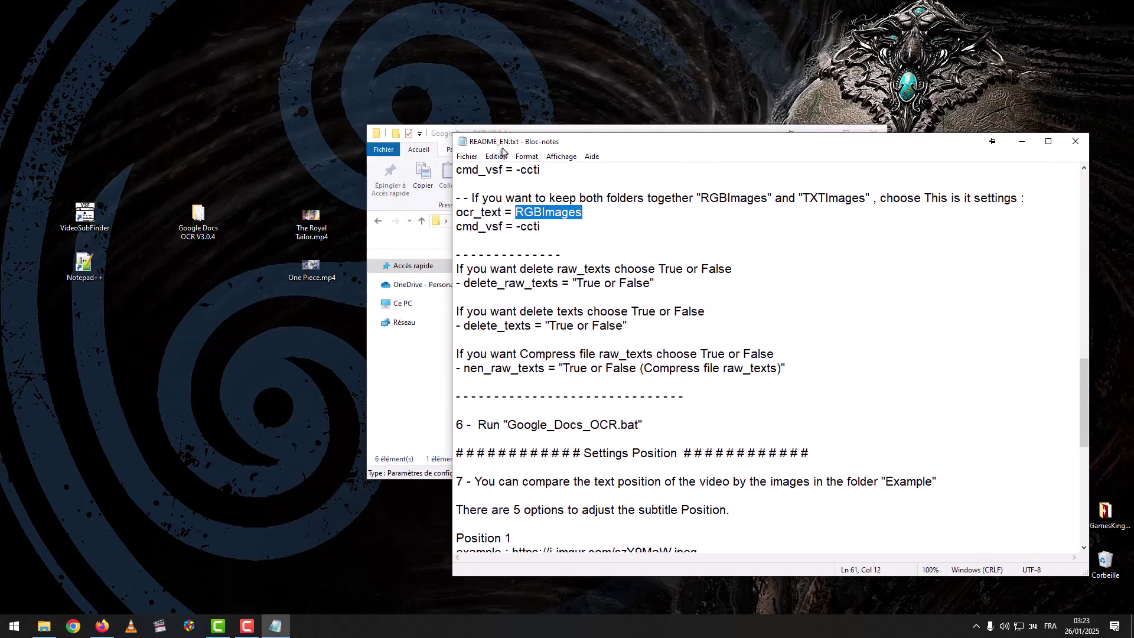
pyautogui.click(422, 368)
pyautogui.moveTo(676, 129); pyautogui.dragTo(456, 86)
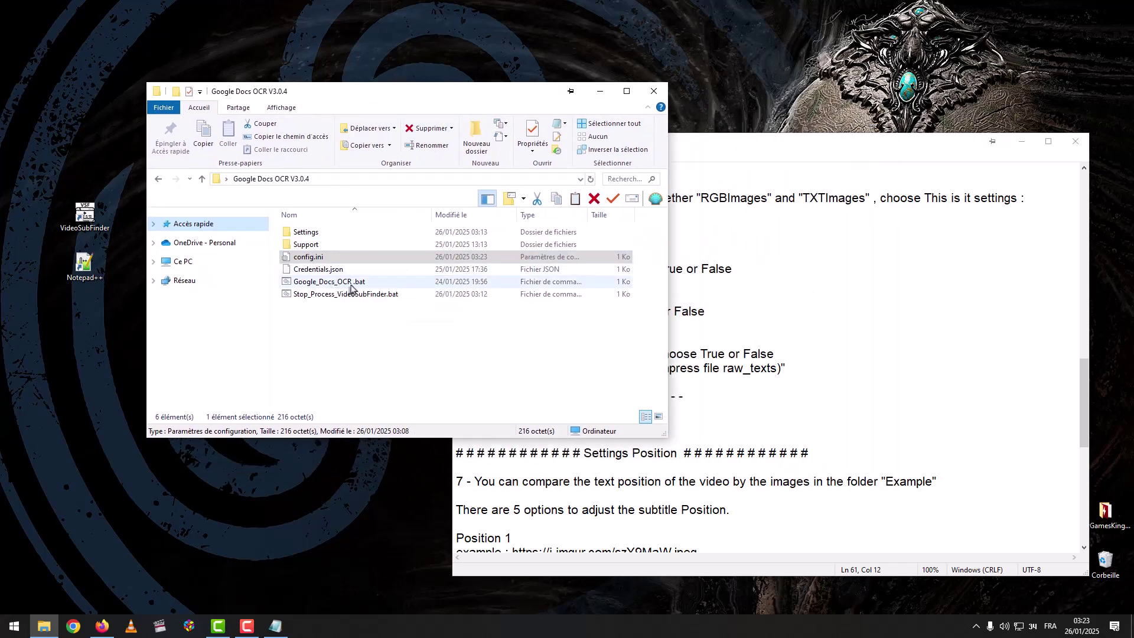
pyautogui.doubleClick(351, 287)
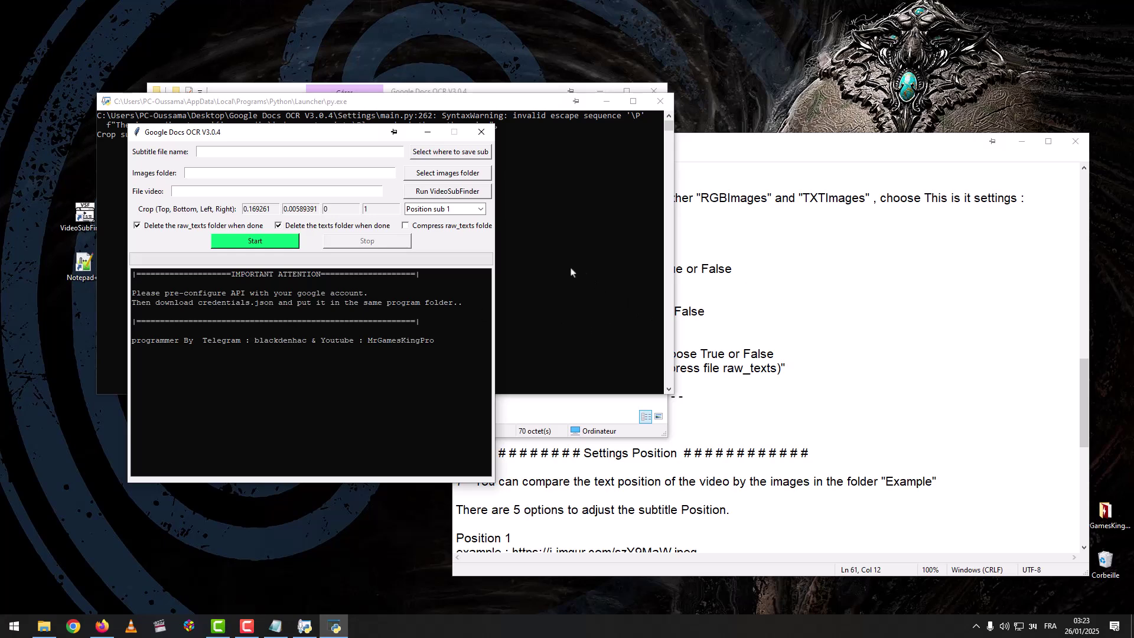
# - Scroll README_EN.txt to step 7 and highlight the 'Example' folder name
pyautogui.click(765, 369)
pyautogui.scroll(-2, 690, 368)
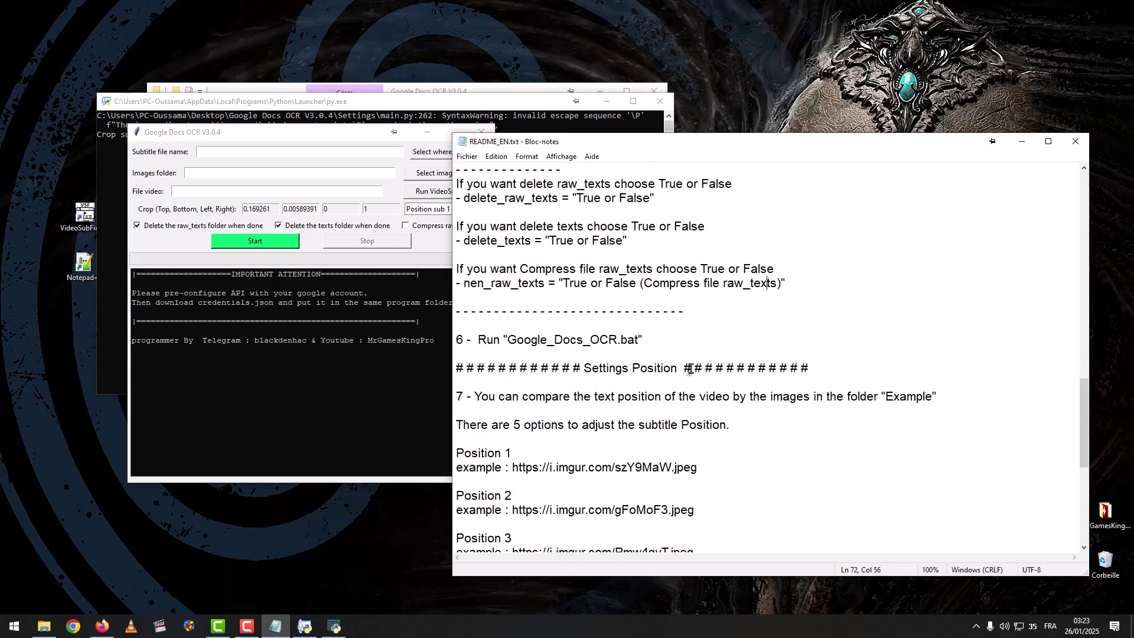
pyautogui.scroll(-1, 690, 369)
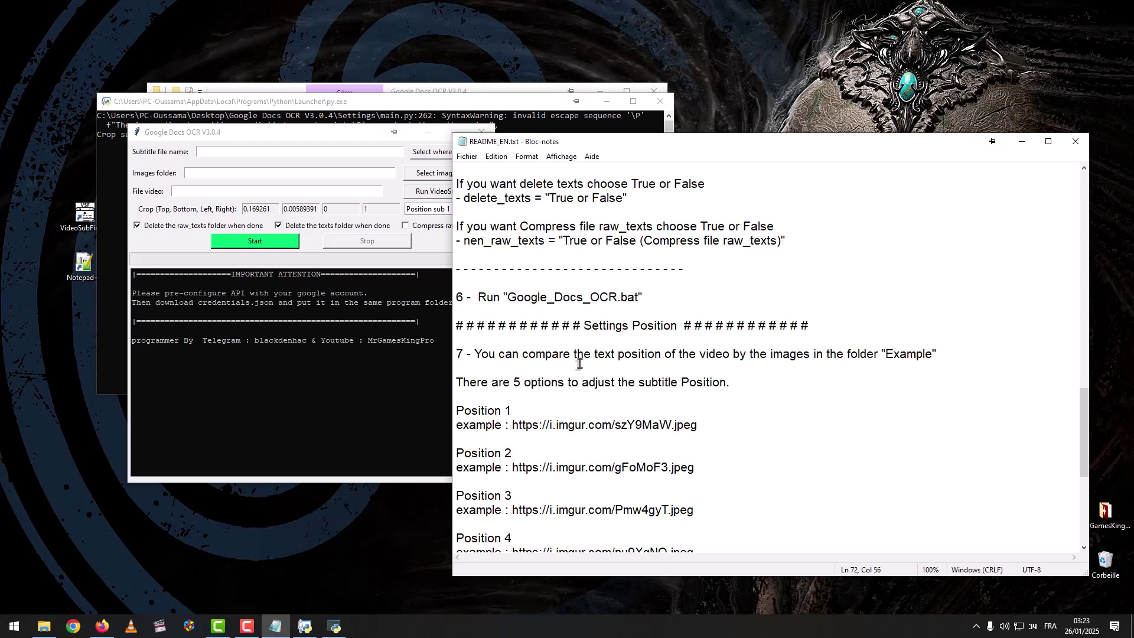
pyautogui.moveTo(701, 357); pyautogui.dragTo(730, 356)
pyautogui.moveTo(934, 356); pyautogui.dragTo(886, 356)
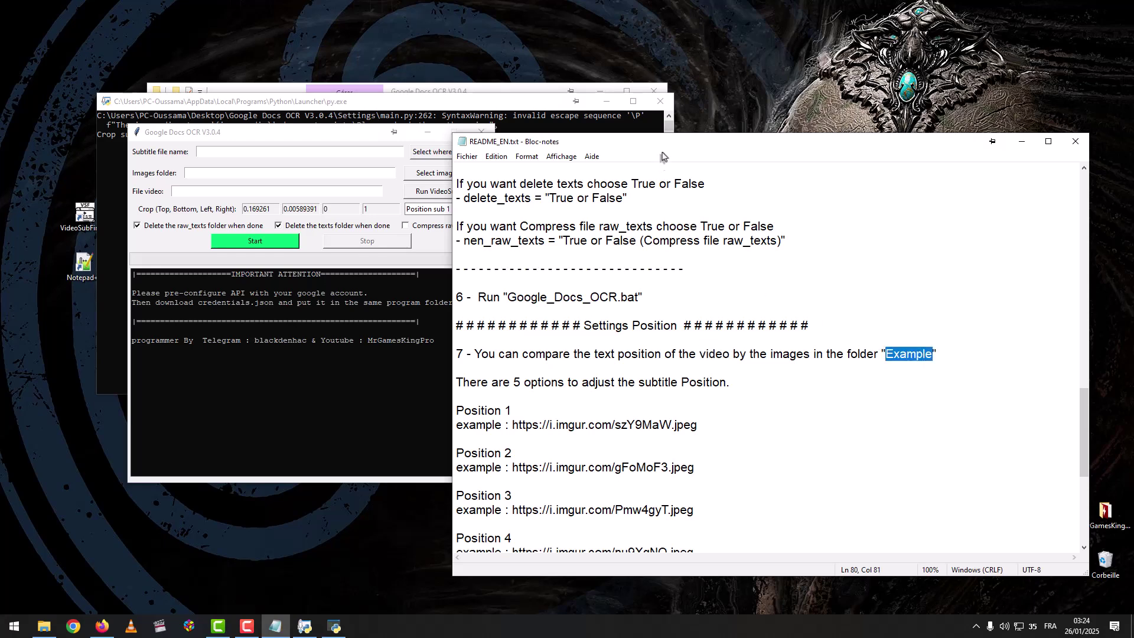
# - Minimize the OCR console and Google Docs OCR windows, leaving the program folder in front
pyautogui.click(618, 101)
pyautogui.click(606, 101)
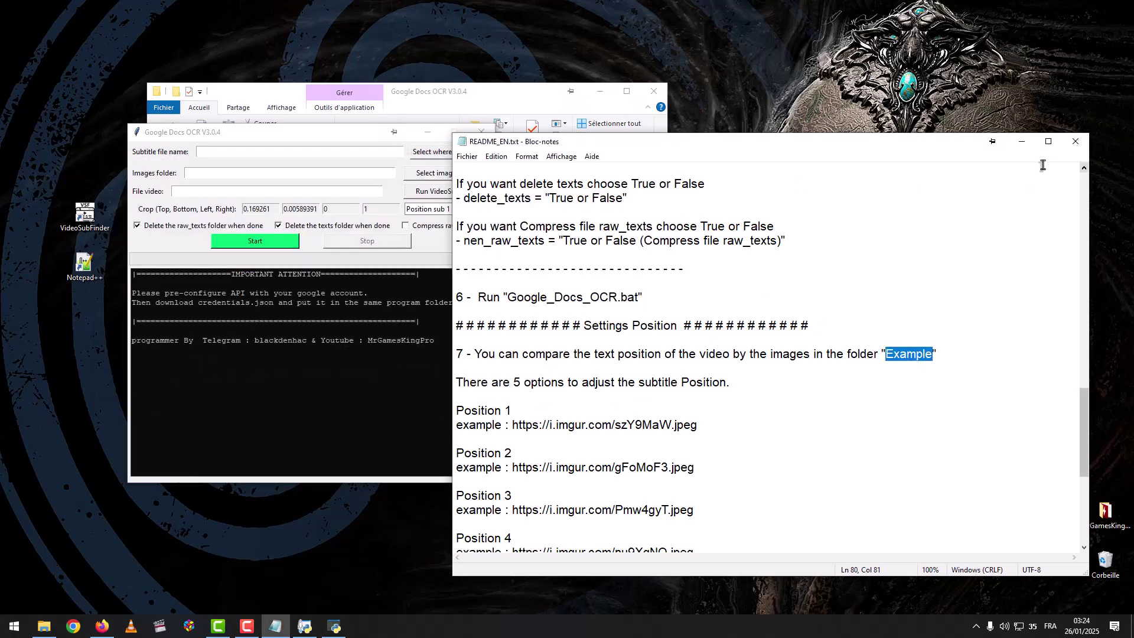
pyautogui.click(294, 378)
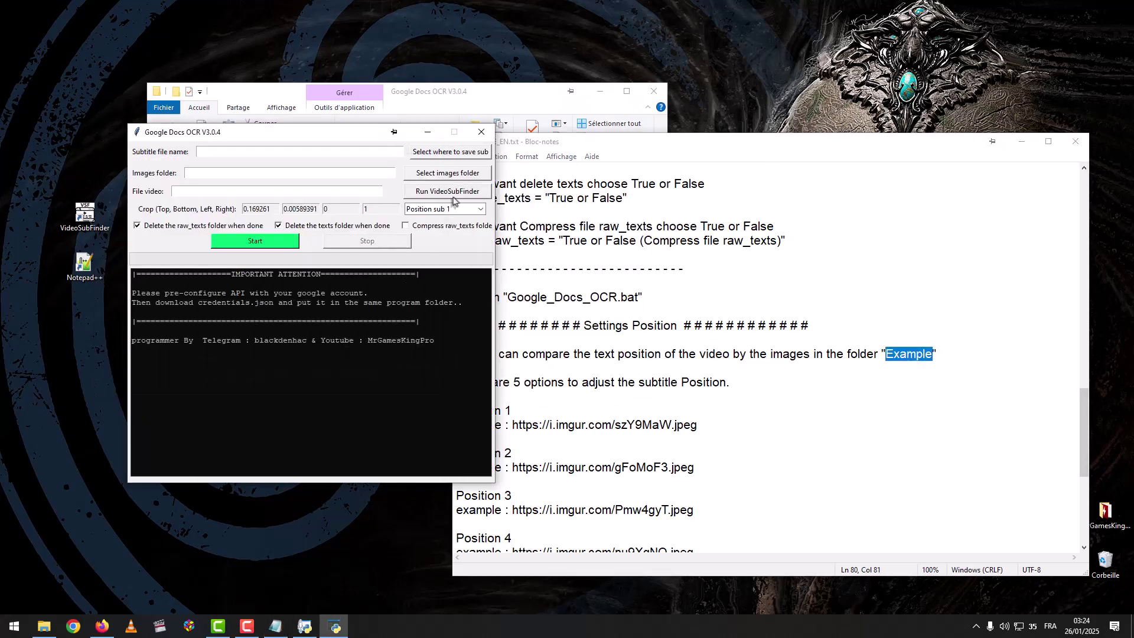
pyautogui.click(435, 135)
pyautogui.click(449, 113)
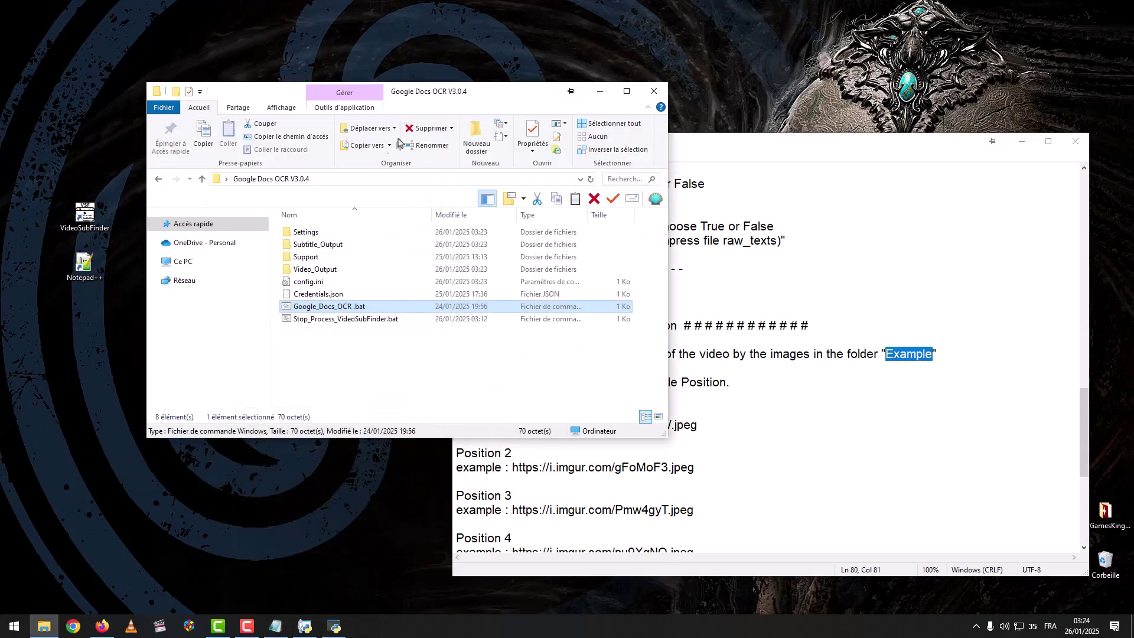
# - Open the Support\Example folder and move its window to the upper right
pyautogui.doubleClick(306, 256)
pyautogui.click(312, 235)
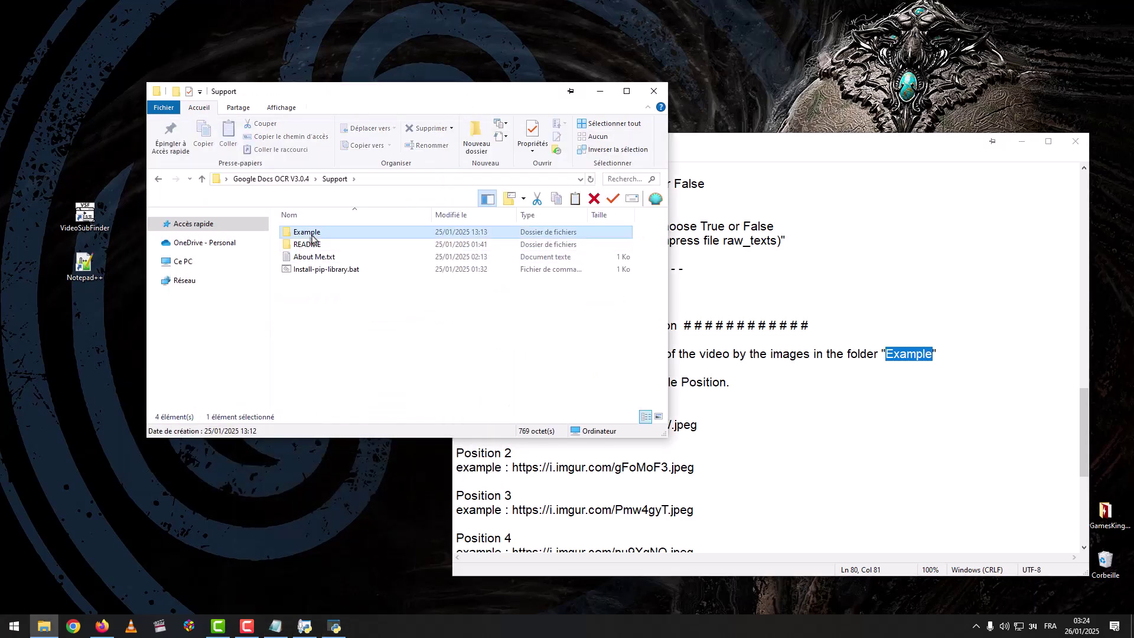
pyautogui.doubleClick(311, 238)
pyautogui.moveTo(462, 95); pyautogui.dragTo(901, 27)
# - Play The Royal Tailor.mp4 paused at 07:17 in a smaller player, then select Position 1.jpg
pyautogui.click(306, 224)
pyautogui.doubleClick(306, 224)
pyautogui.press('space')
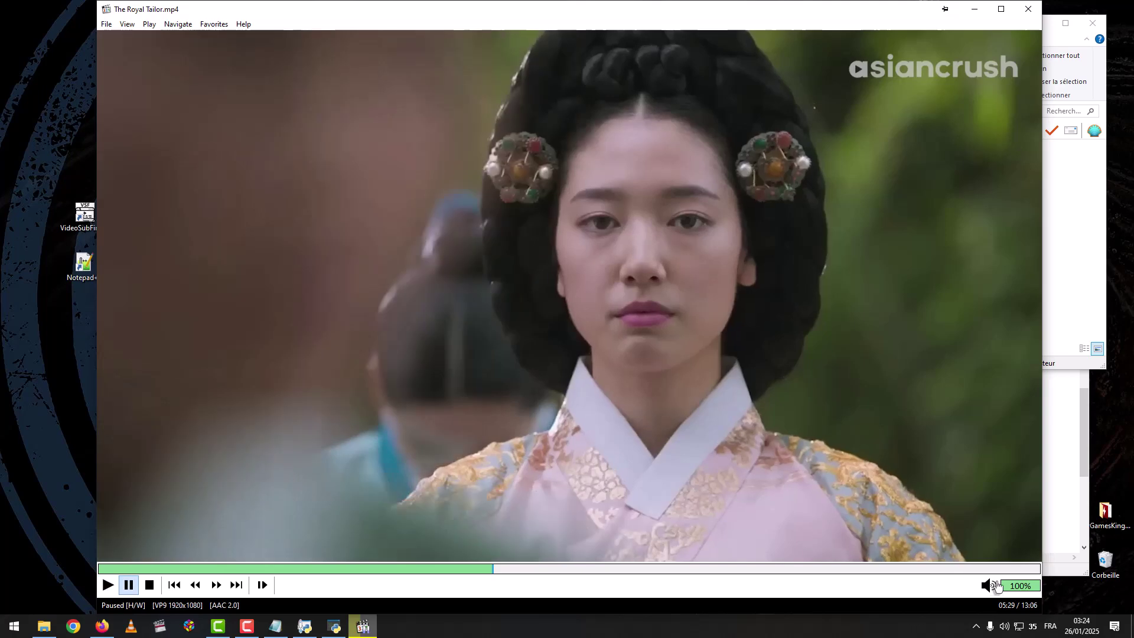
pyautogui.moveTo(1042, 608); pyautogui.dragTo(812, 440)
pyautogui.click(435, 401)
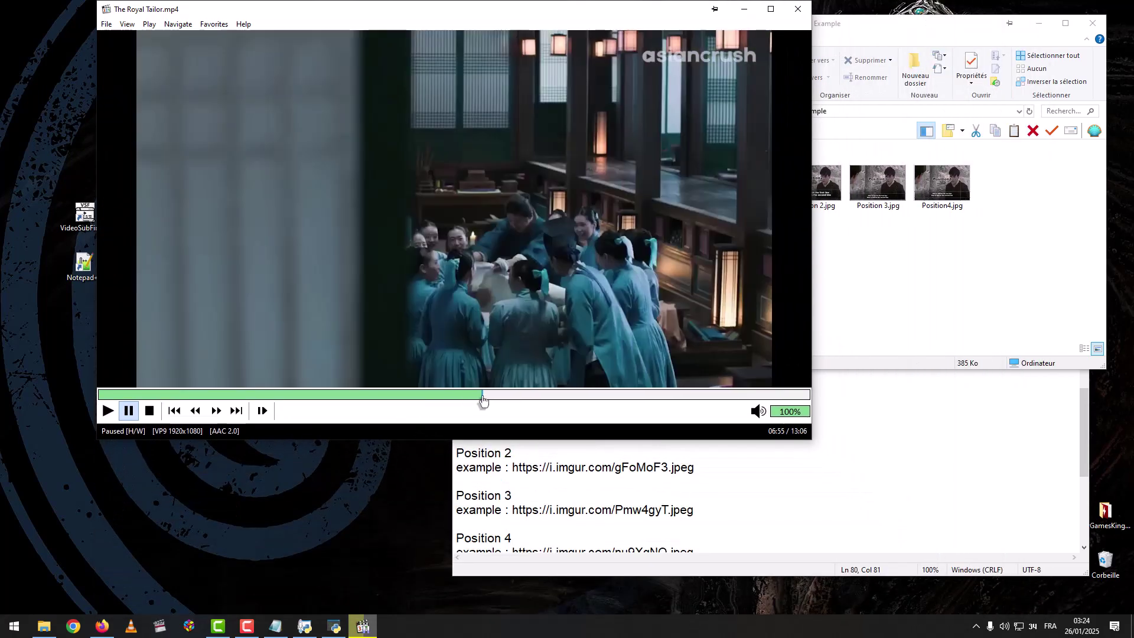
pyautogui.moveTo(438, 397); pyautogui.dragTo(494, 398)
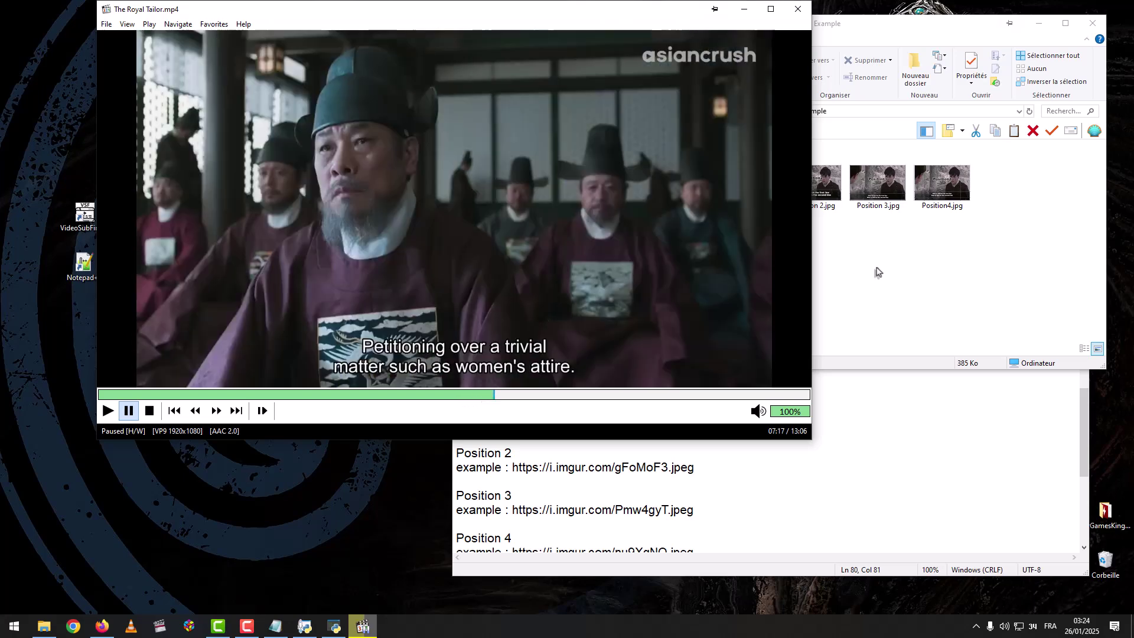
pyautogui.click(932, 282)
pyautogui.click(745, 204)
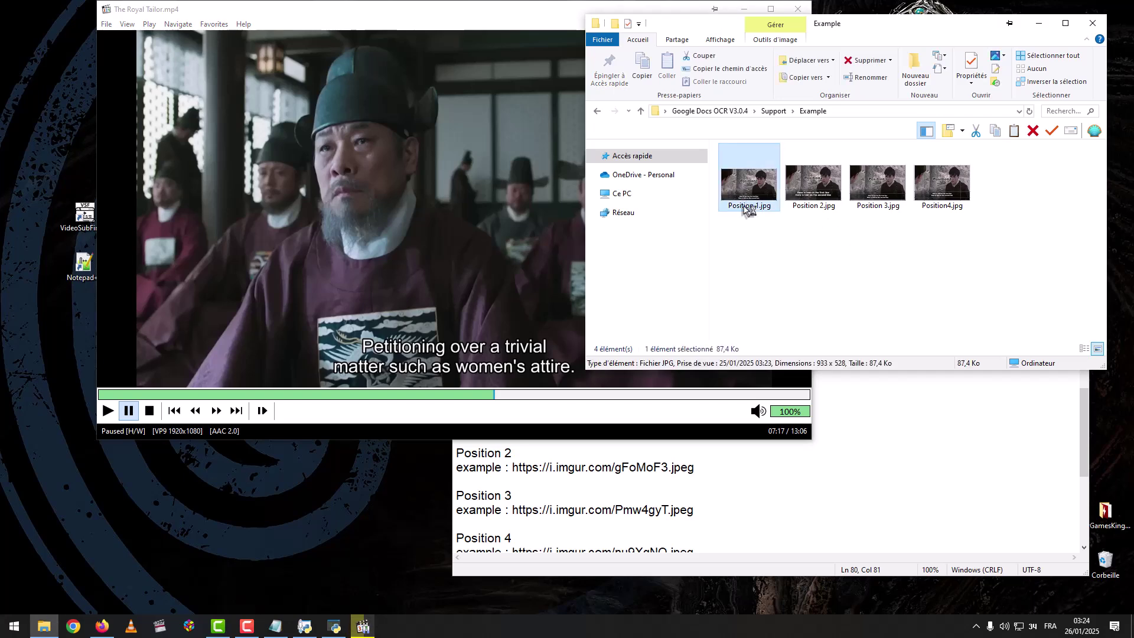
# - Open Position 1.jpg in Photos alongside the paused video
pyautogui.doubleClick(745, 204)
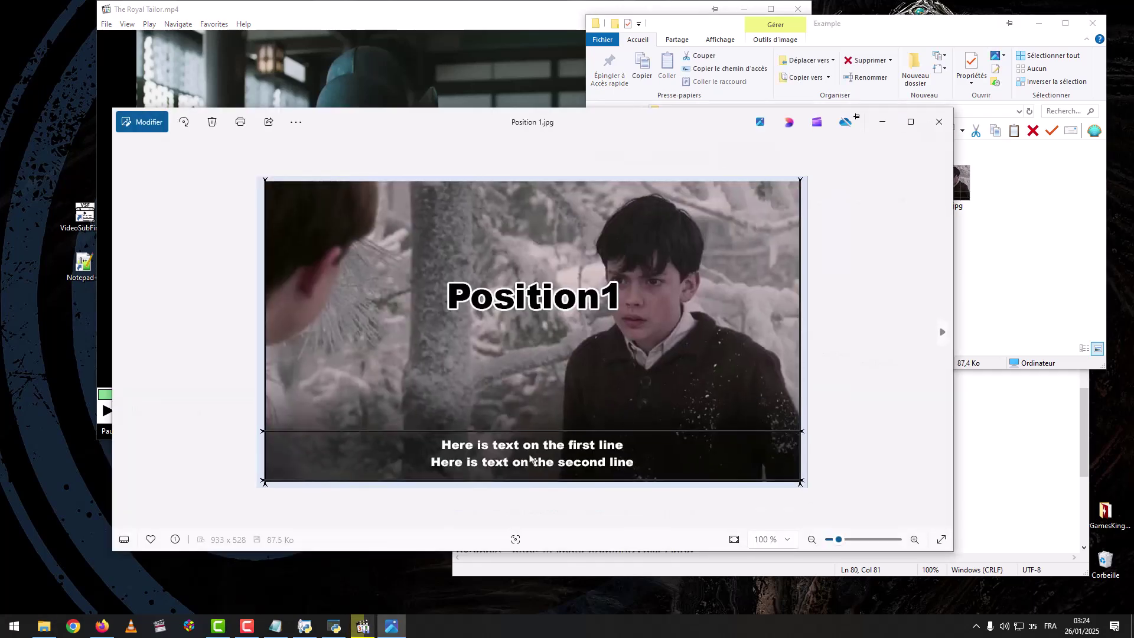
pyautogui.click(473, 16)
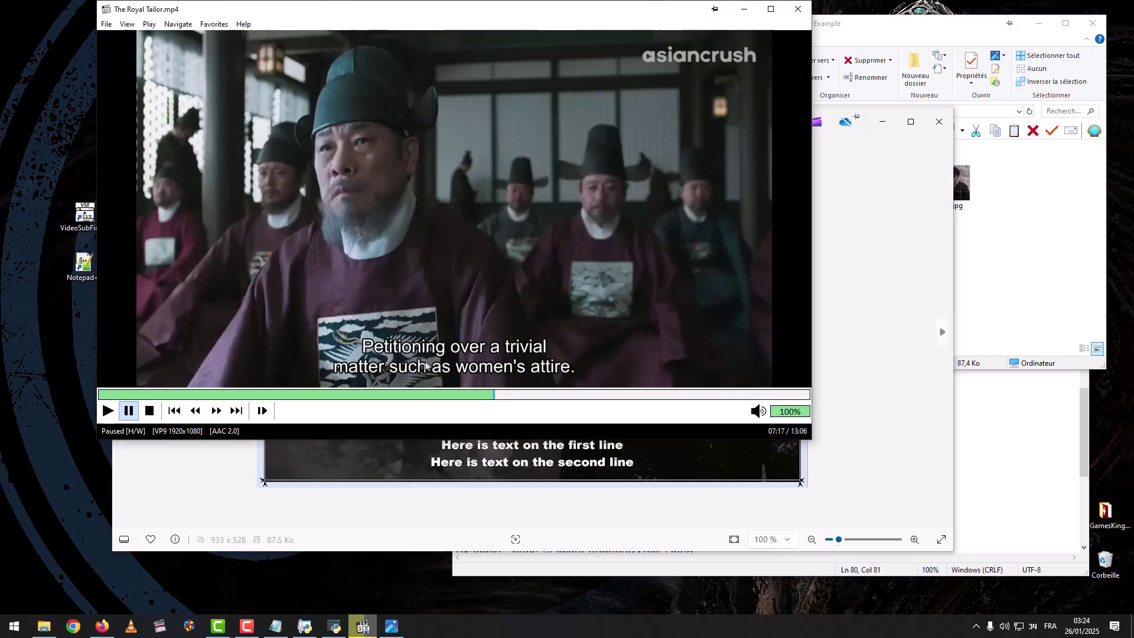
pyautogui.click(663, 452)
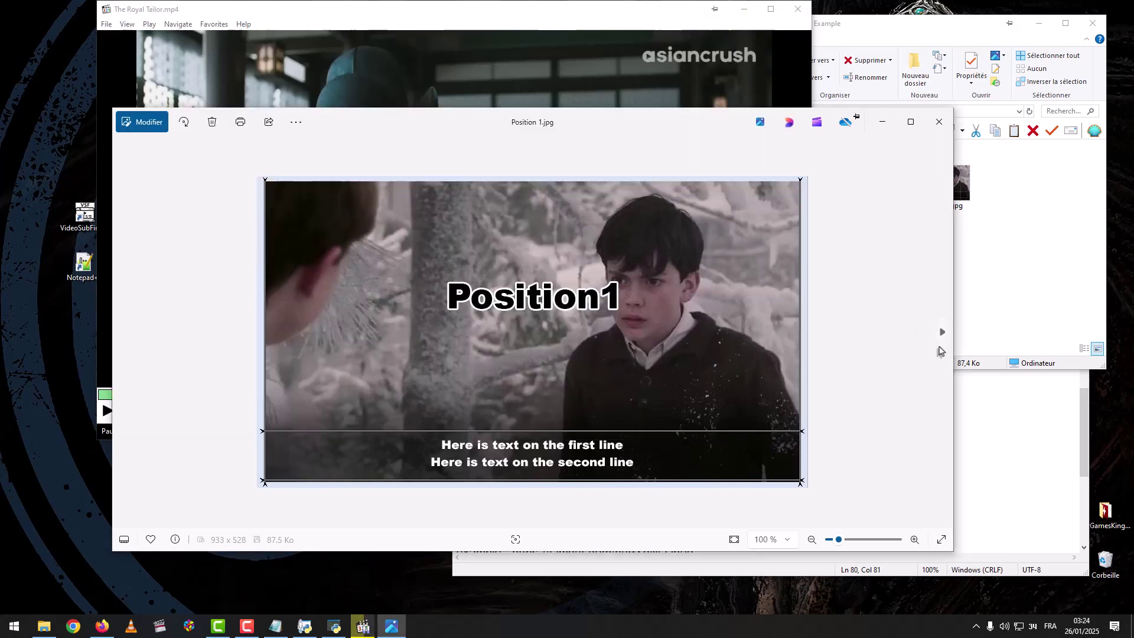
# - Browse the Position 2, 3 and 4 images, return to Position 1, then minimize Photos
pyautogui.click(941, 333)
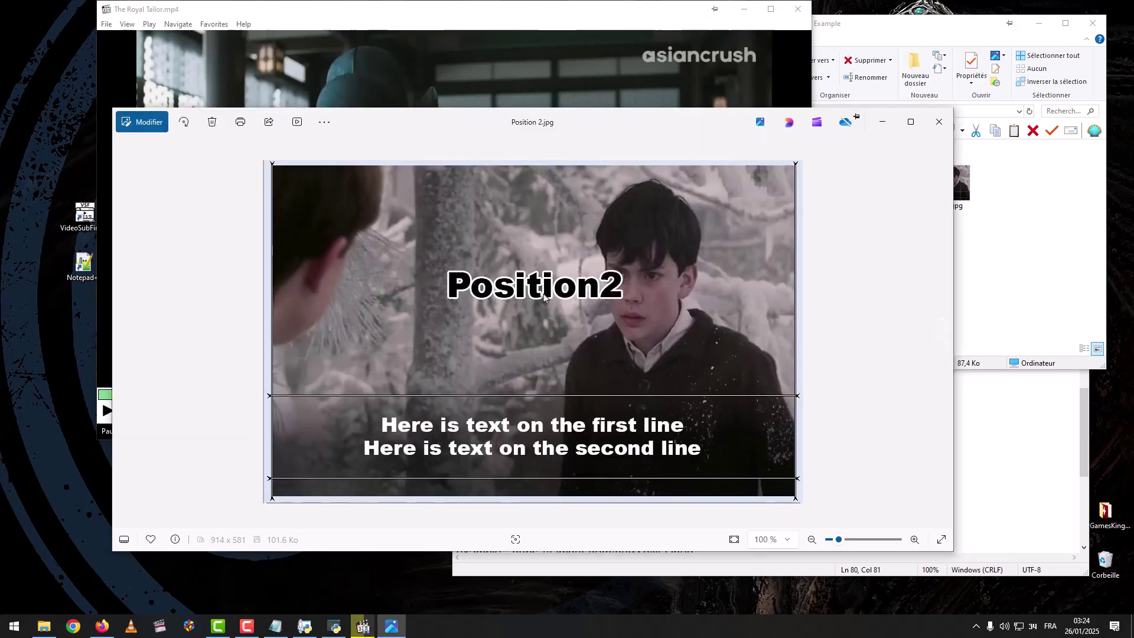
pyautogui.click(943, 341)
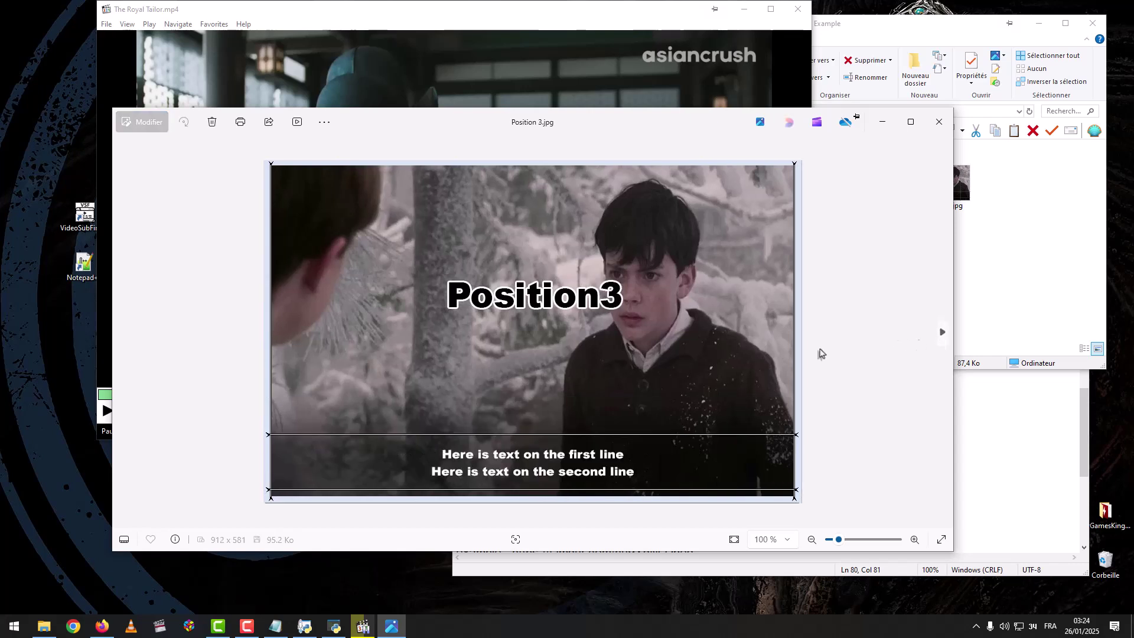
pyautogui.click(941, 332)
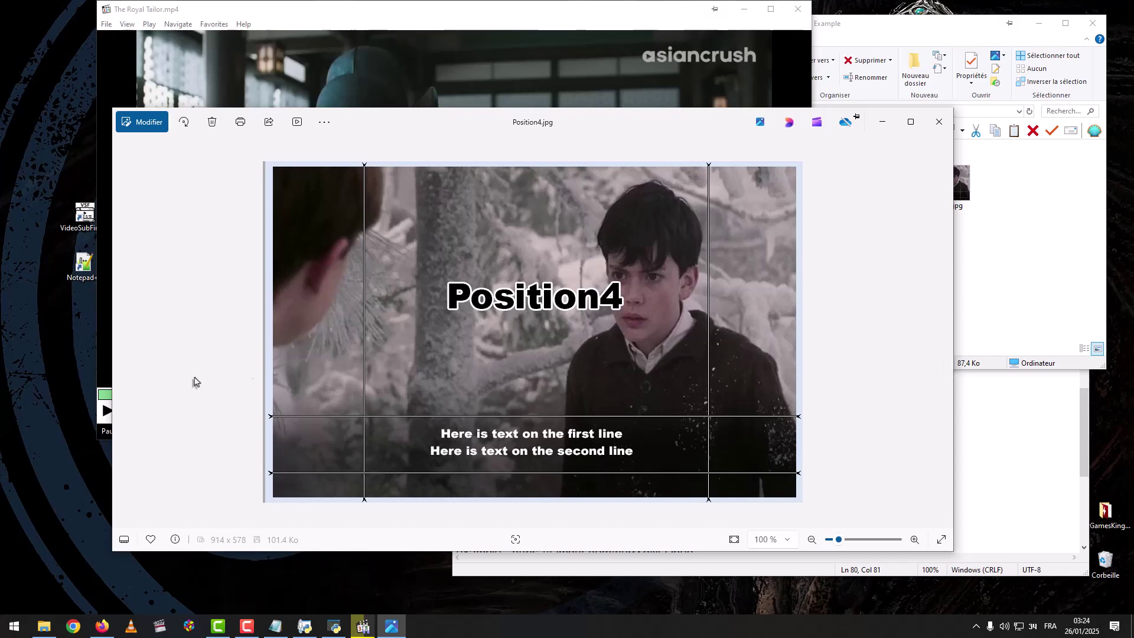
pyautogui.click(123, 332)
pyautogui.click(123, 332)
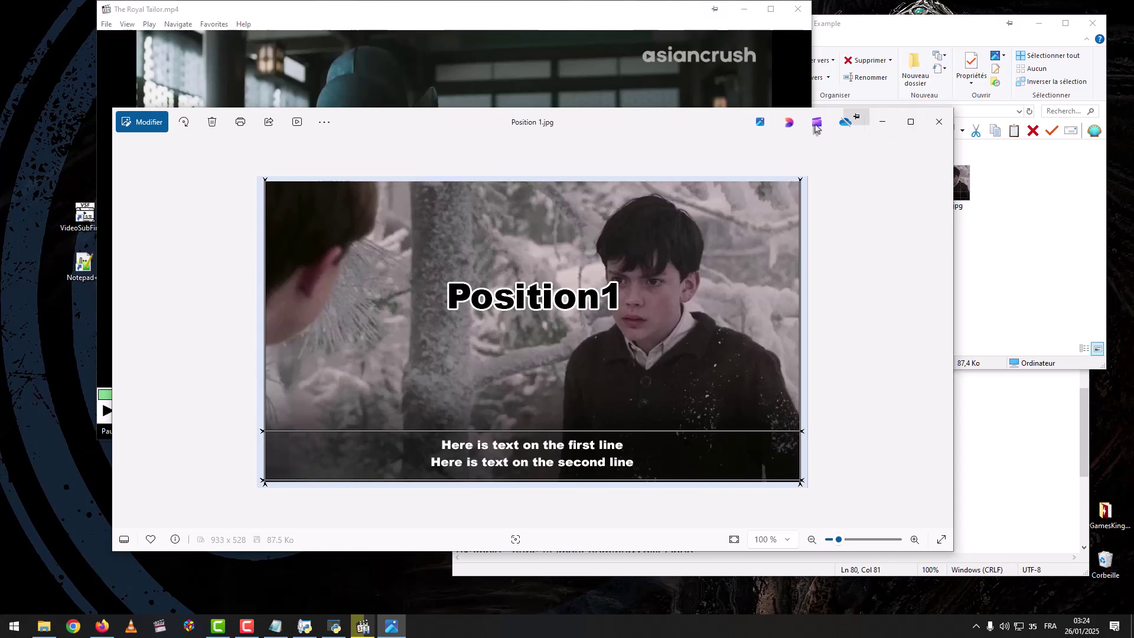
pyautogui.click(883, 122)
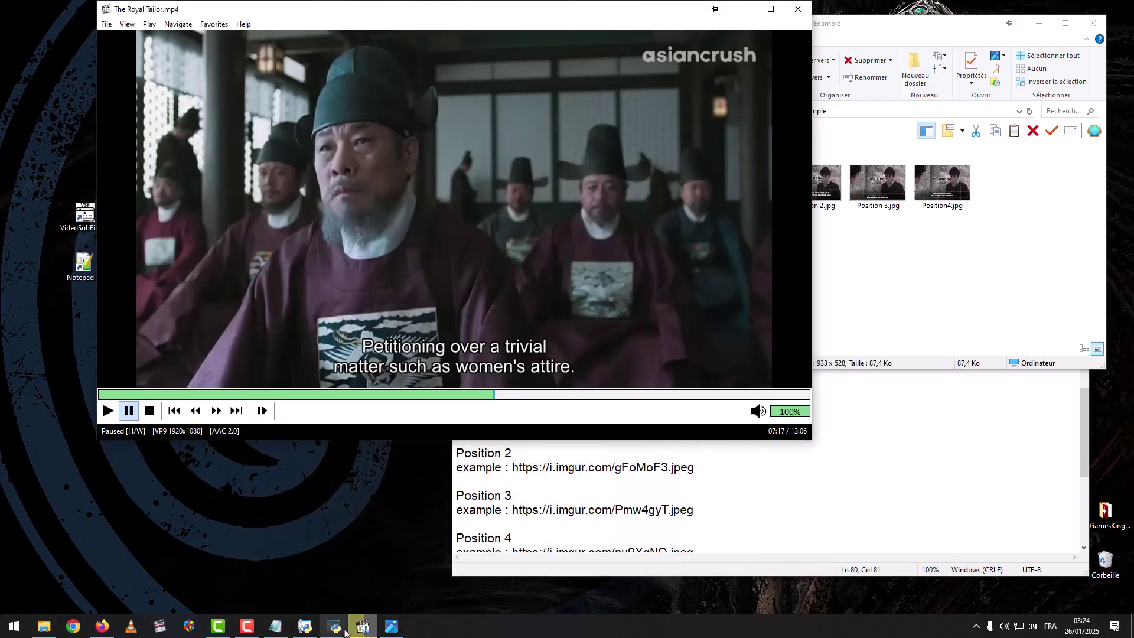
# - Restore the OCR window, move it right, and keep Position sub 1 as the subtitle position
pyautogui.moveTo(345, 631)
pyautogui.click(349, 584)
pyautogui.moveTo(361, 52); pyautogui.dragTo(737, 175)
pyautogui.click(818, 243)
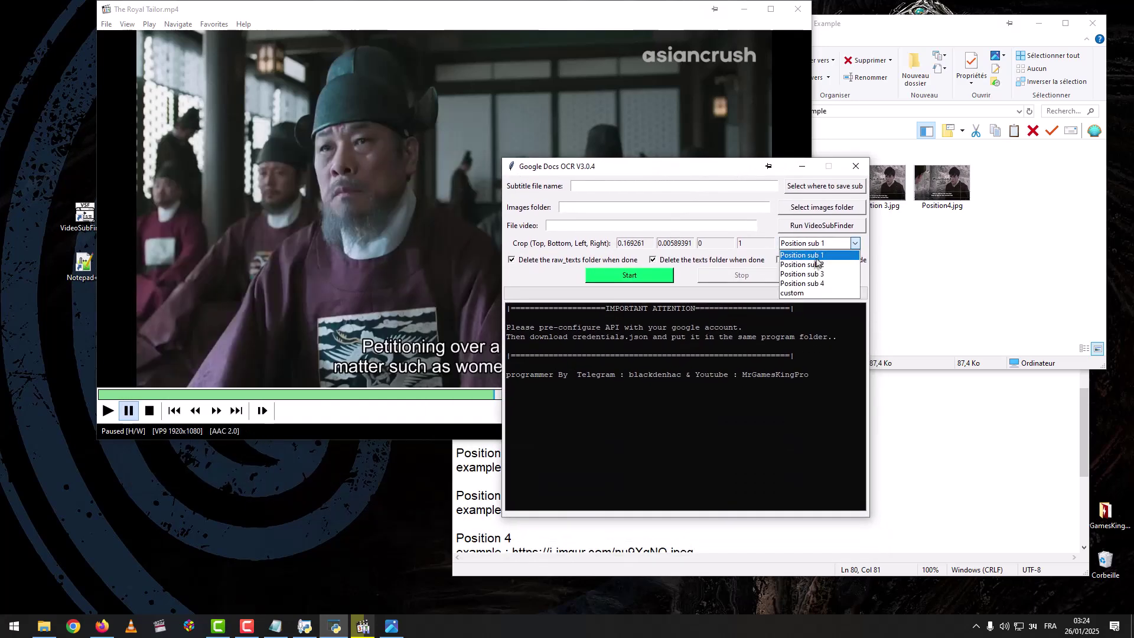
pyautogui.click(897, 266)
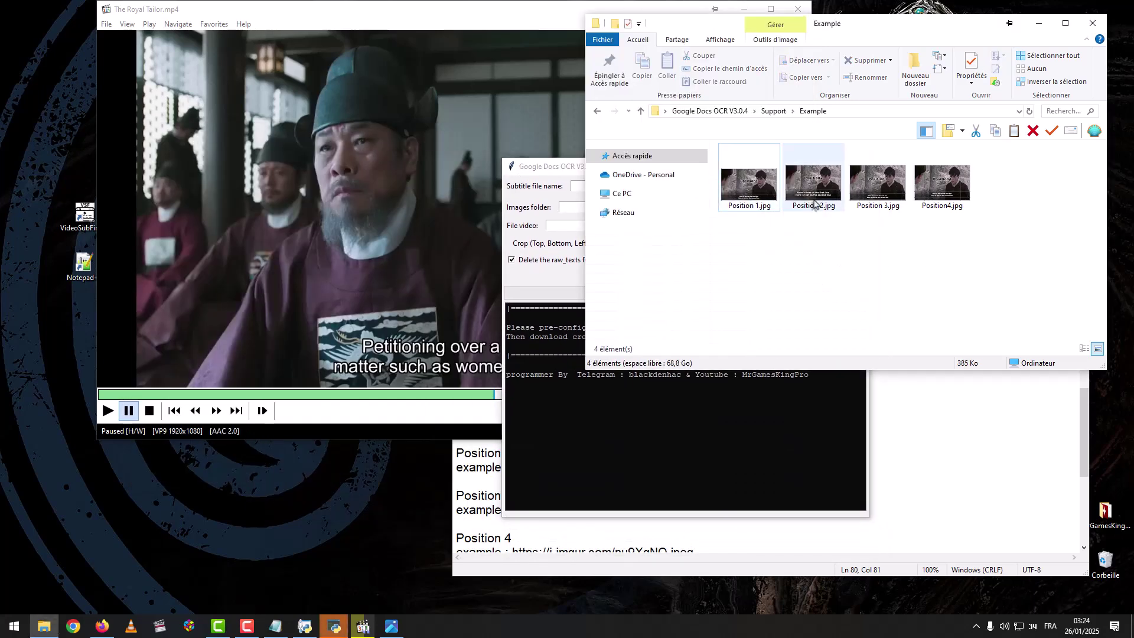
pyautogui.hotkey('alt', 'Tab')
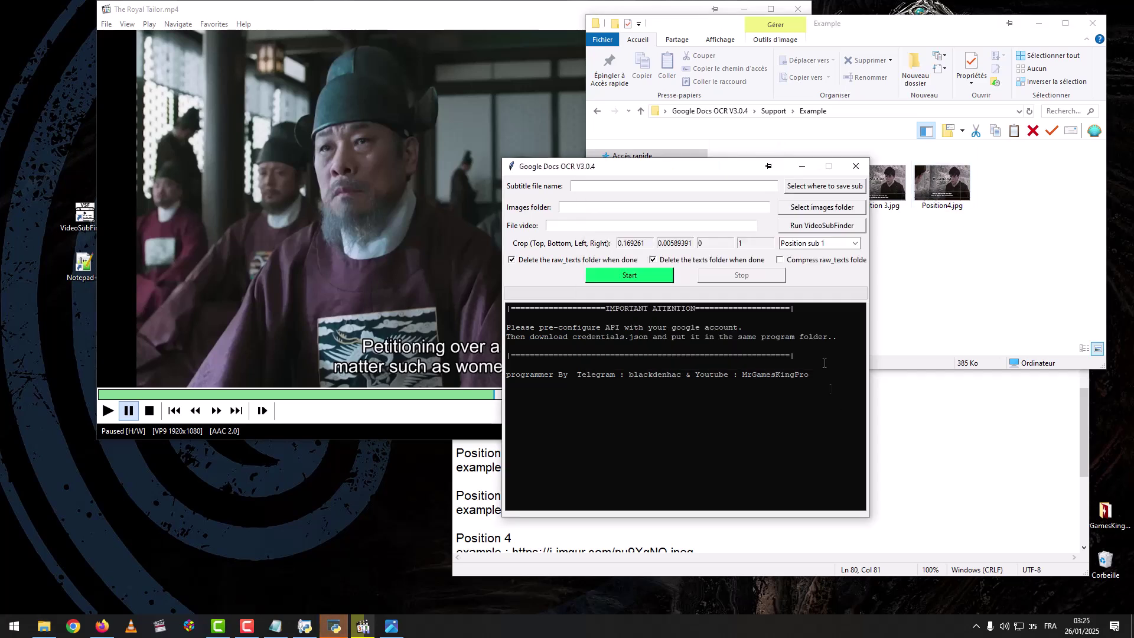
pyautogui.click(822, 244)
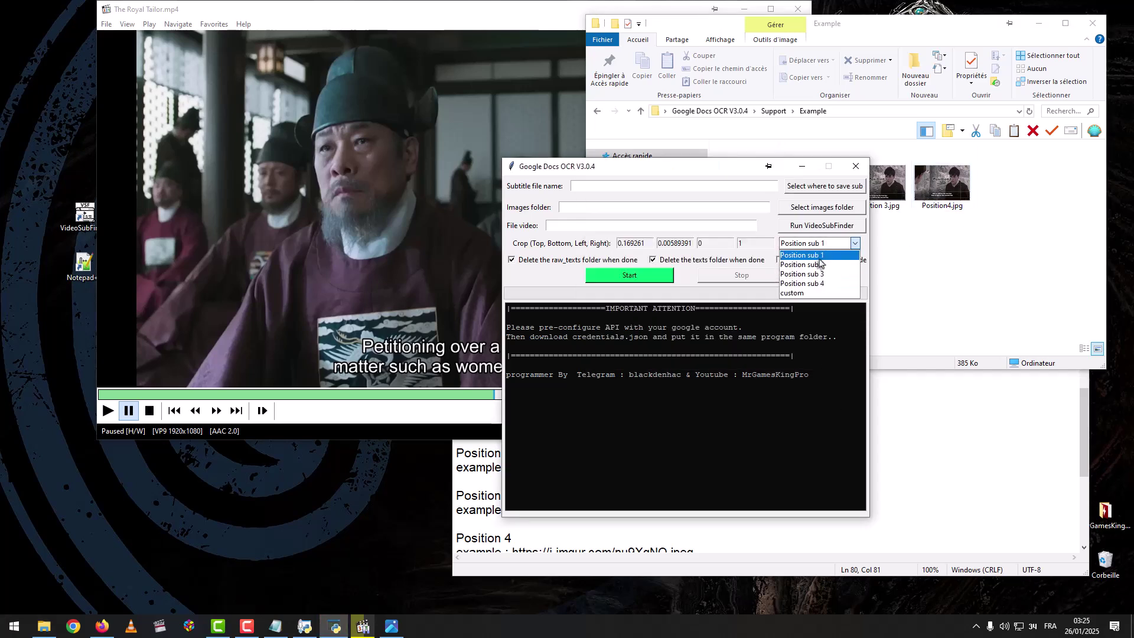
pyautogui.click(823, 254)
# - Close MPC-HC and nudge the OCR window into place
pyautogui.click(517, 24)
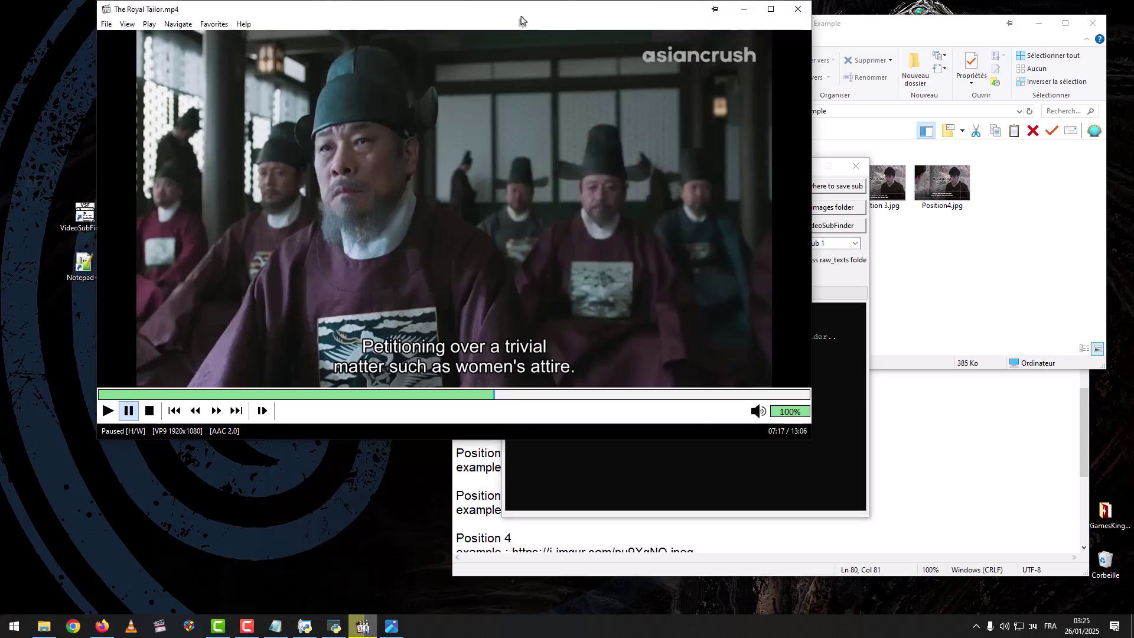
pyautogui.click(797, 9)
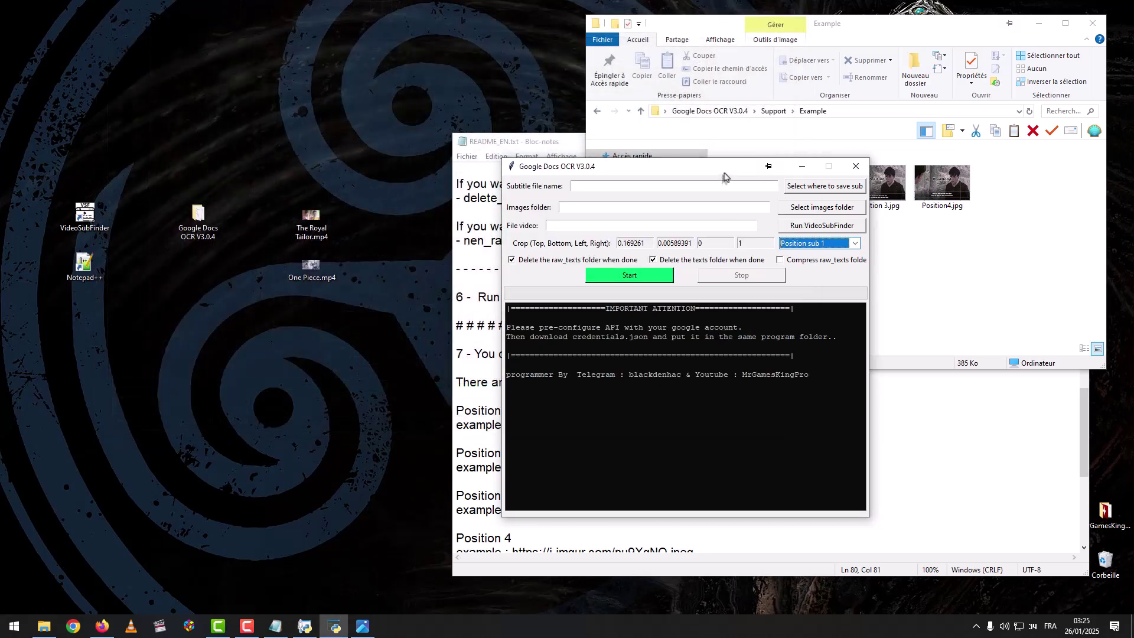
pyautogui.moveTo(722, 171); pyautogui.dragTo(743, 163)
# - Scroll the README's Settings Position and custom crop section, then move the OCR tool over it
pyautogui.click(487, 387)
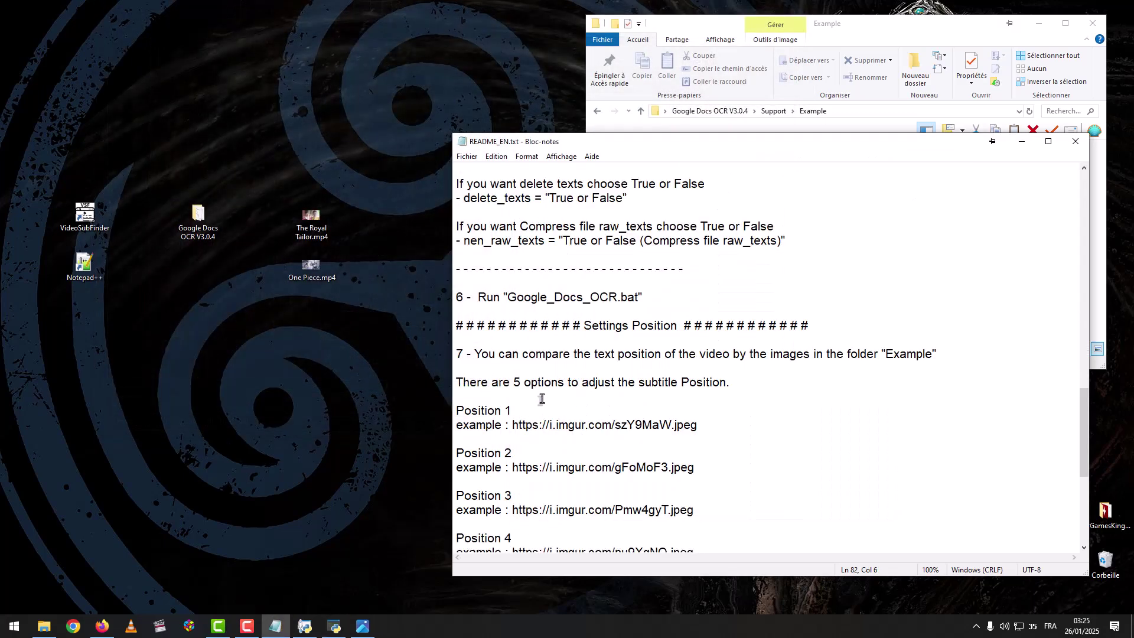
pyautogui.scroll(-1, 526, 390)
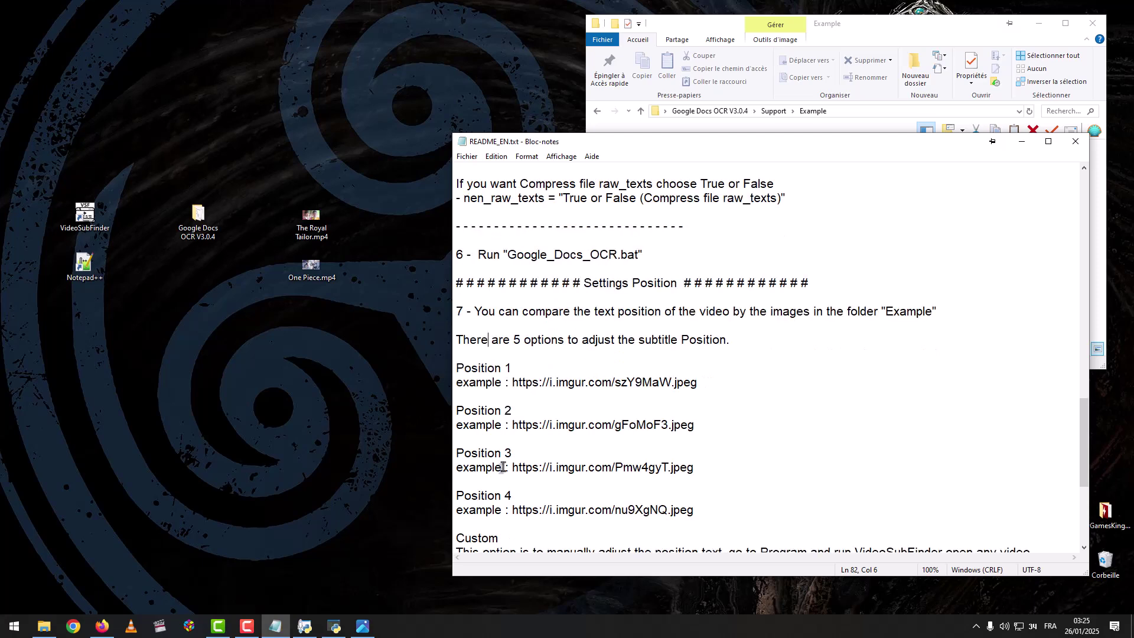
pyautogui.scroll(-2, 679, 452)
pyautogui.moveTo(806, 152); pyautogui.dragTo(633, 124)
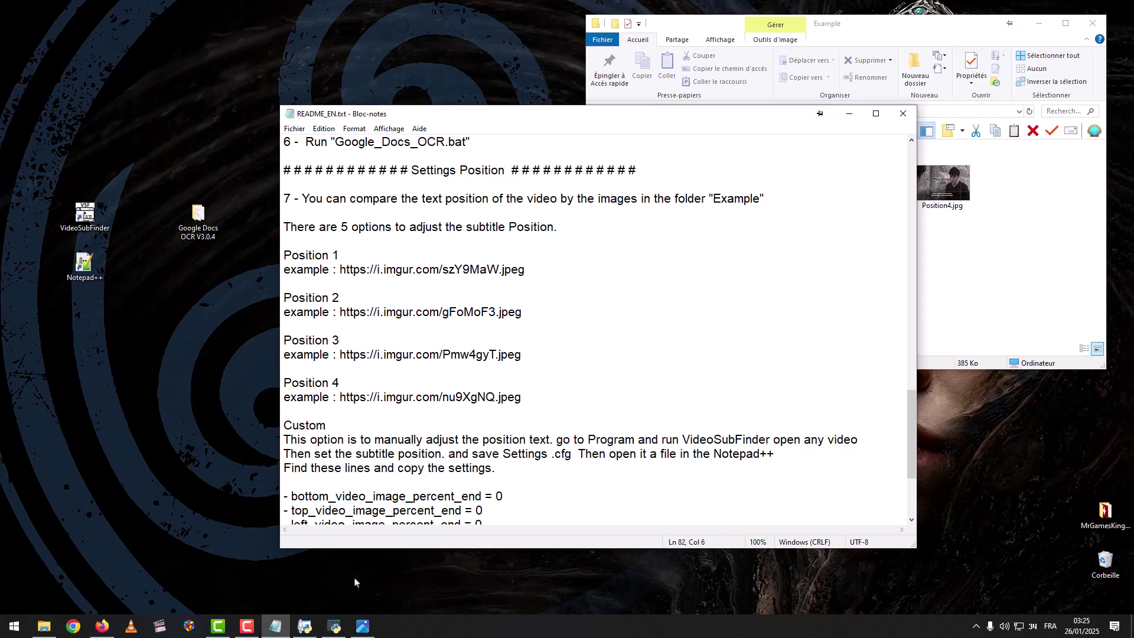
pyautogui.scroll(-4, 378, 496)
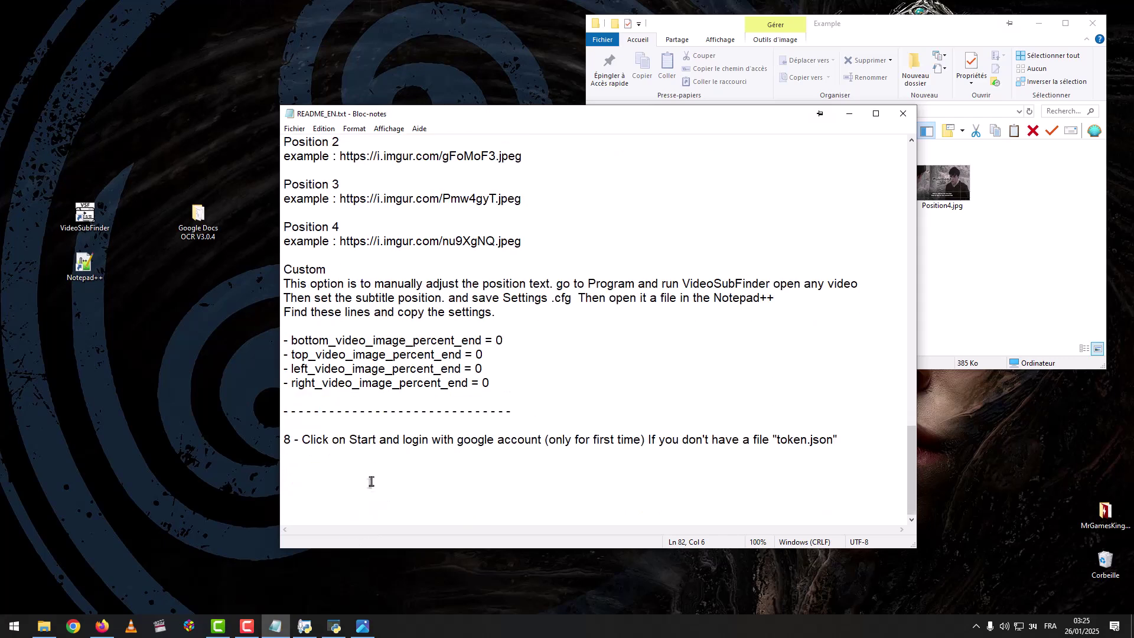
pyautogui.scroll(5, 365, 452)
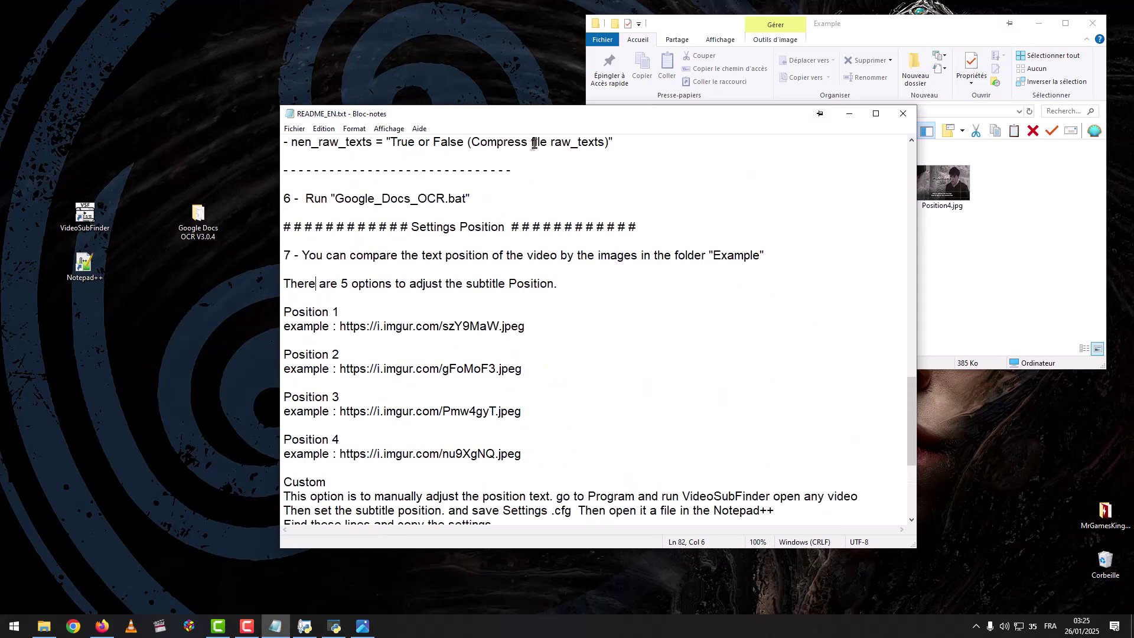
pyautogui.moveTo(612, 123); pyautogui.dragTo(592, 119)
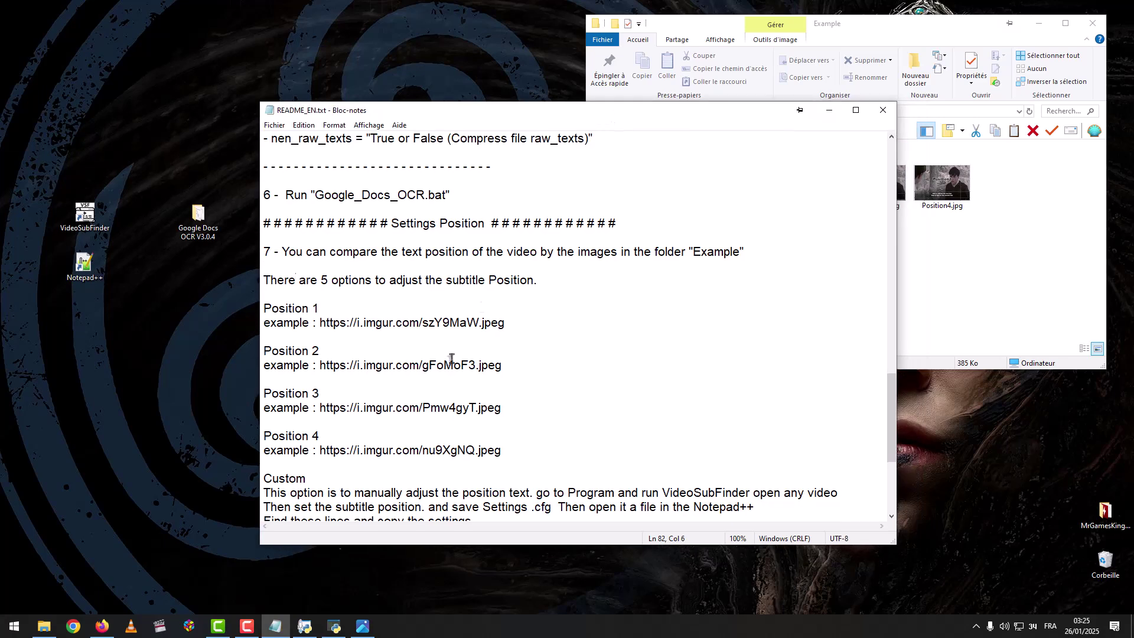
pyautogui.click(334, 624)
pyautogui.moveTo(717, 166); pyautogui.dragTo(490, 163)
# - Arrange the Python console narrower on the left with the OCR window beside it
pyautogui.click(304, 626)
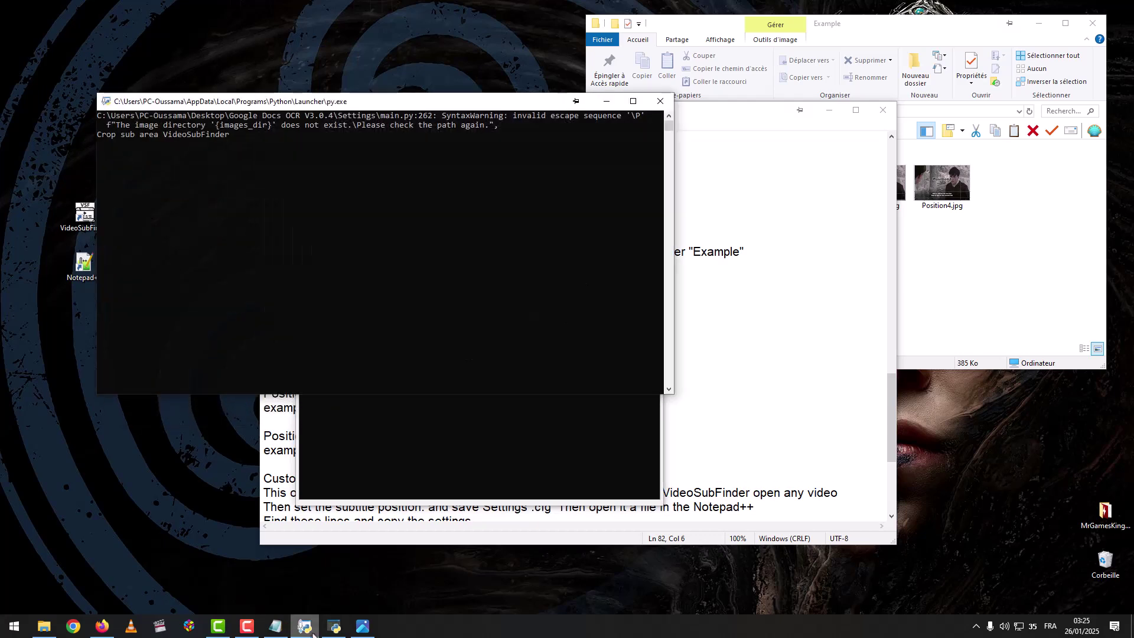
pyautogui.moveTo(490, 105); pyautogui.dragTo(440, 124)
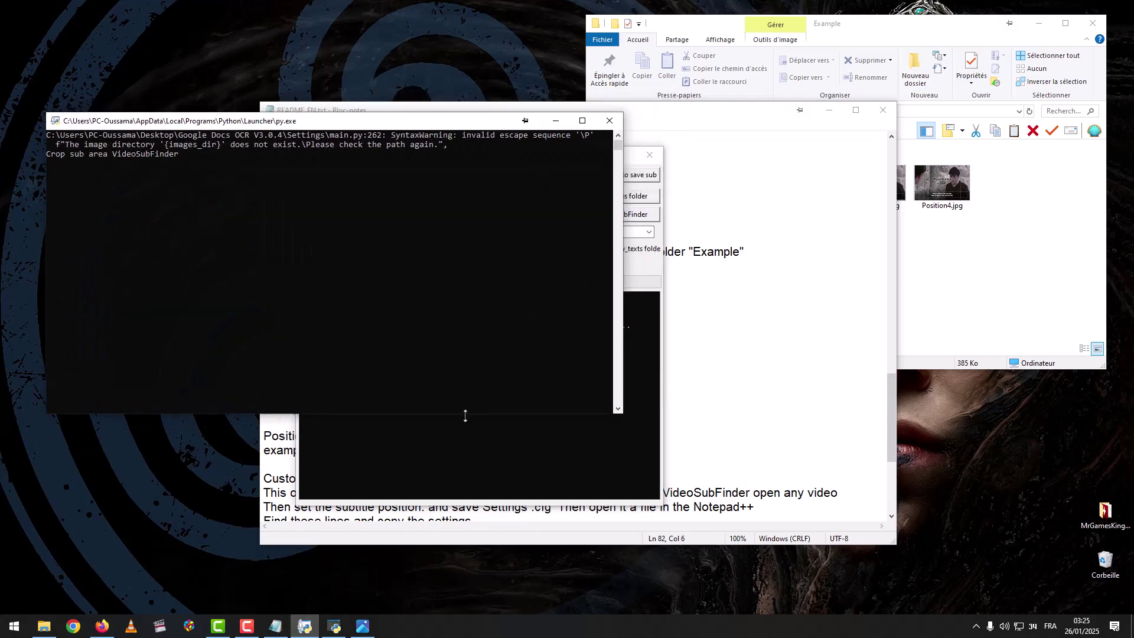
pyautogui.click(467, 454)
pyautogui.moveTo(500, 164); pyautogui.dragTo(804, 117)
pyautogui.click(472, 122)
pyautogui.moveTo(473, 124); pyautogui.dragTo(439, 109)
pyautogui.moveTo(589, 263); pyautogui.dragTo(515, 260)
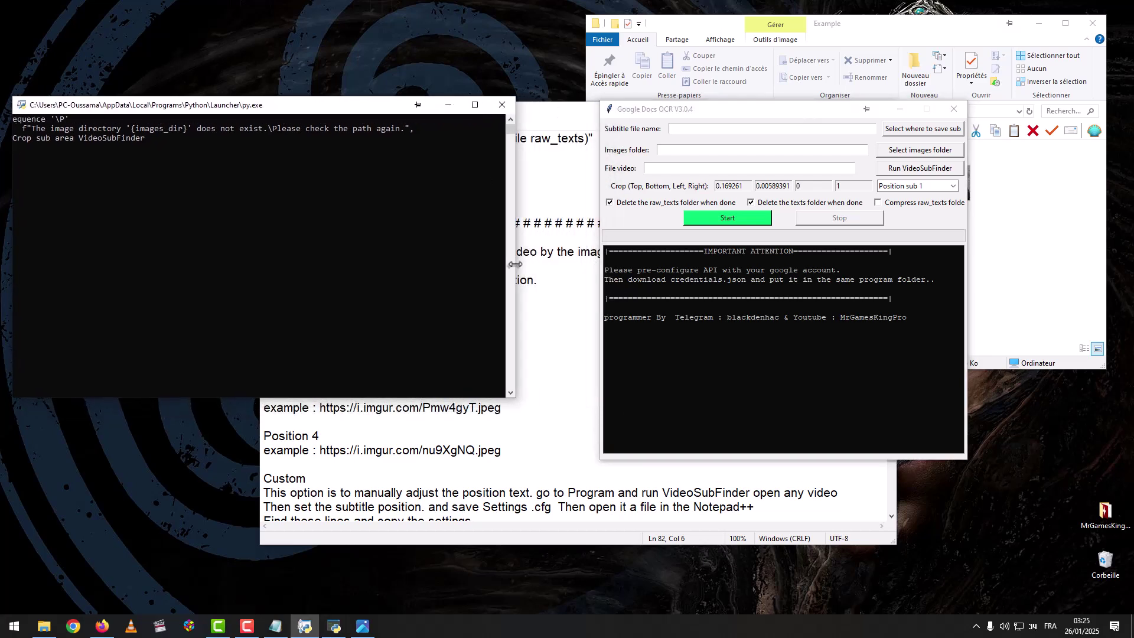
pyautogui.moveTo(329, 109); pyautogui.dragTo(348, 115)
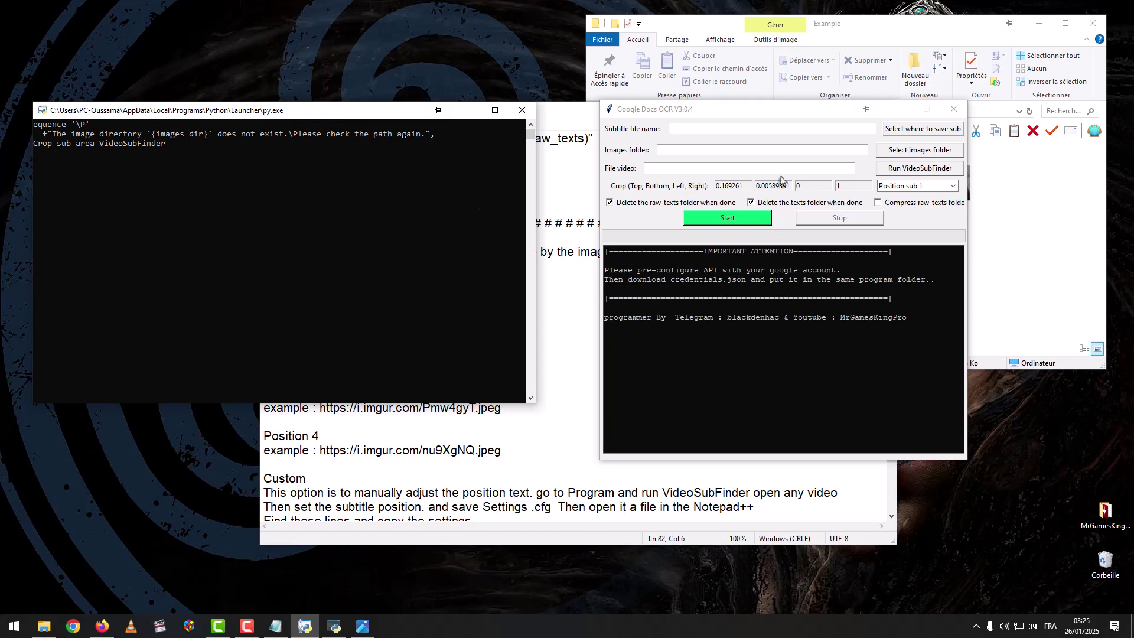
pyautogui.moveTo(768, 121); pyautogui.dragTo(730, 118)
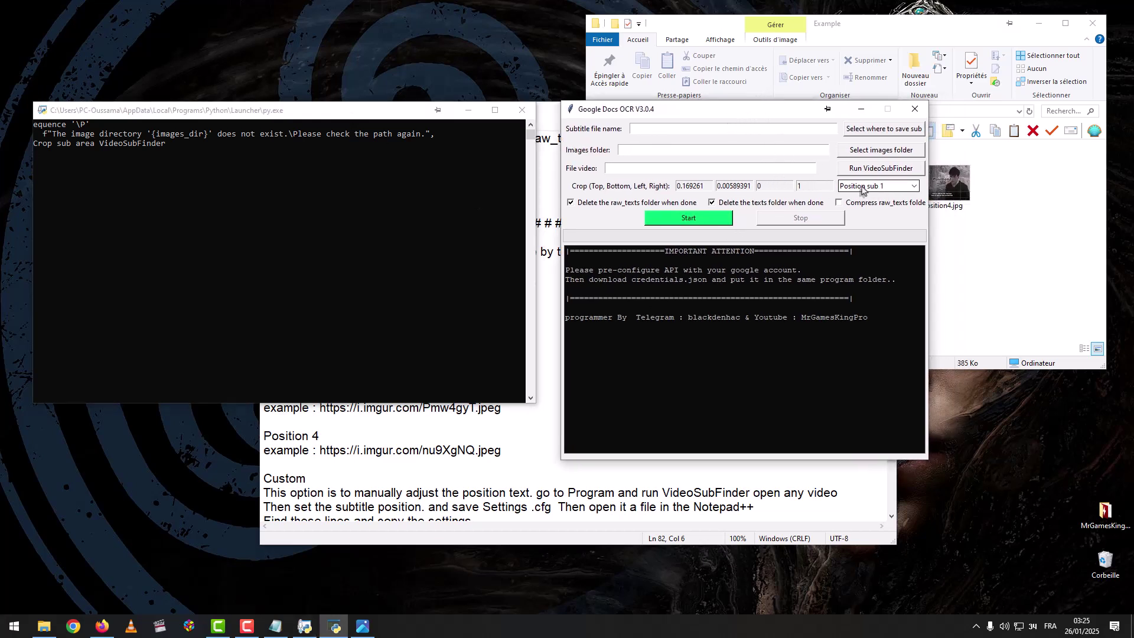
# - Run VideoSubFinder on The Royal Tailor.mp4
pyautogui.click(879, 169)
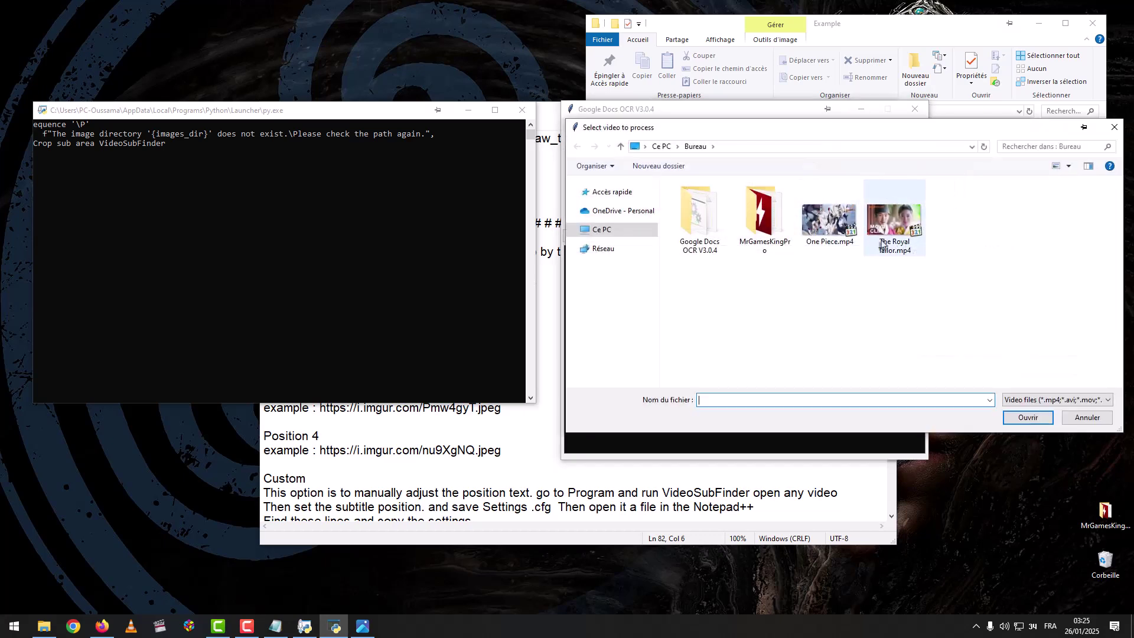
pyautogui.click(897, 221)
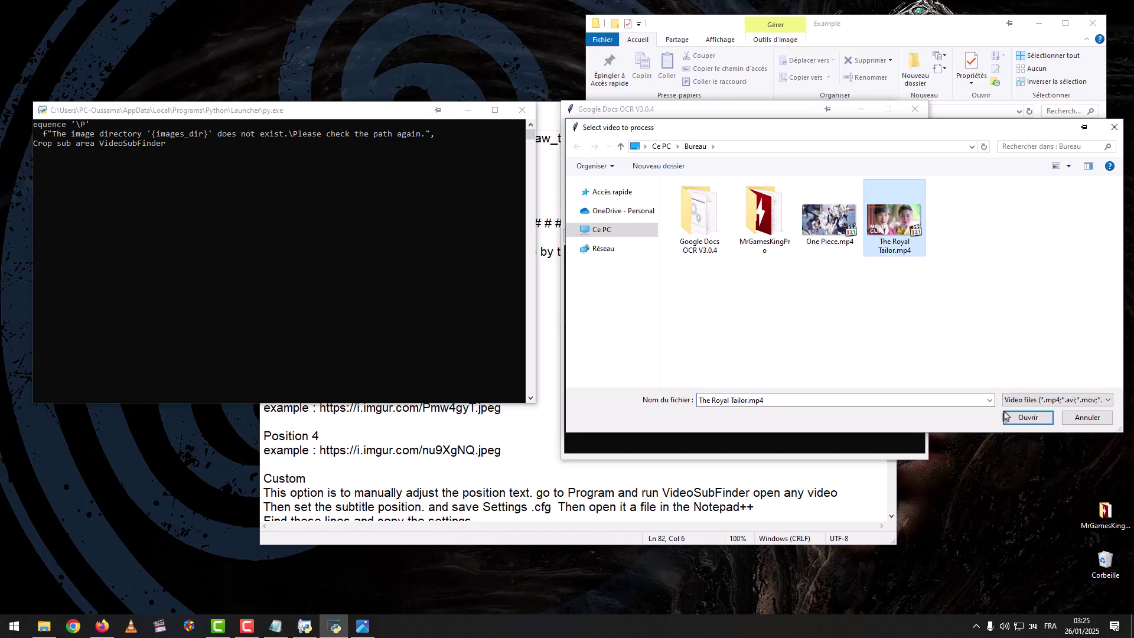
pyautogui.click(1027, 418)
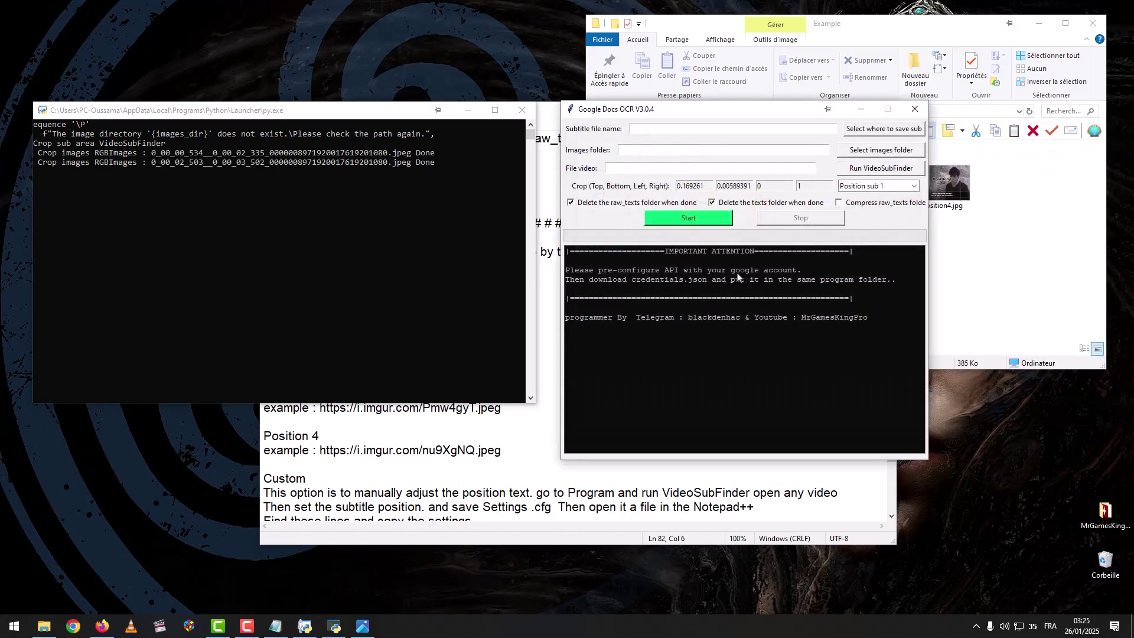
# - Navigate from the Example folder to Google Docs OCR V3.0.4\Video_Output\RGBImages
pyautogui.click(298, 176)
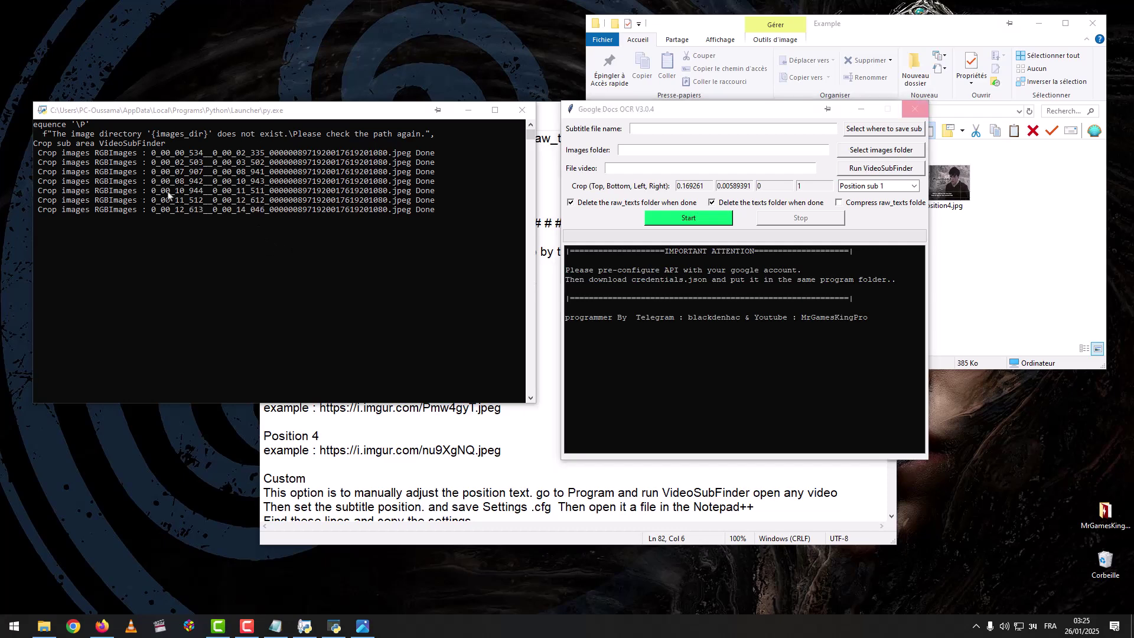
pyautogui.click(971, 255)
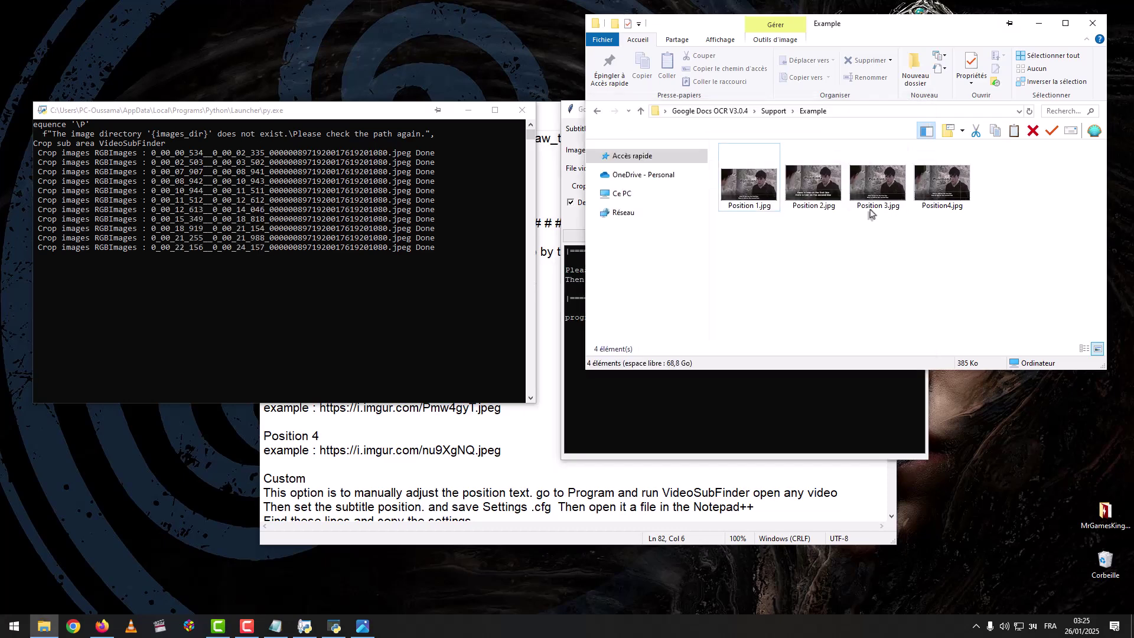
pyautogui.click(709, 111)
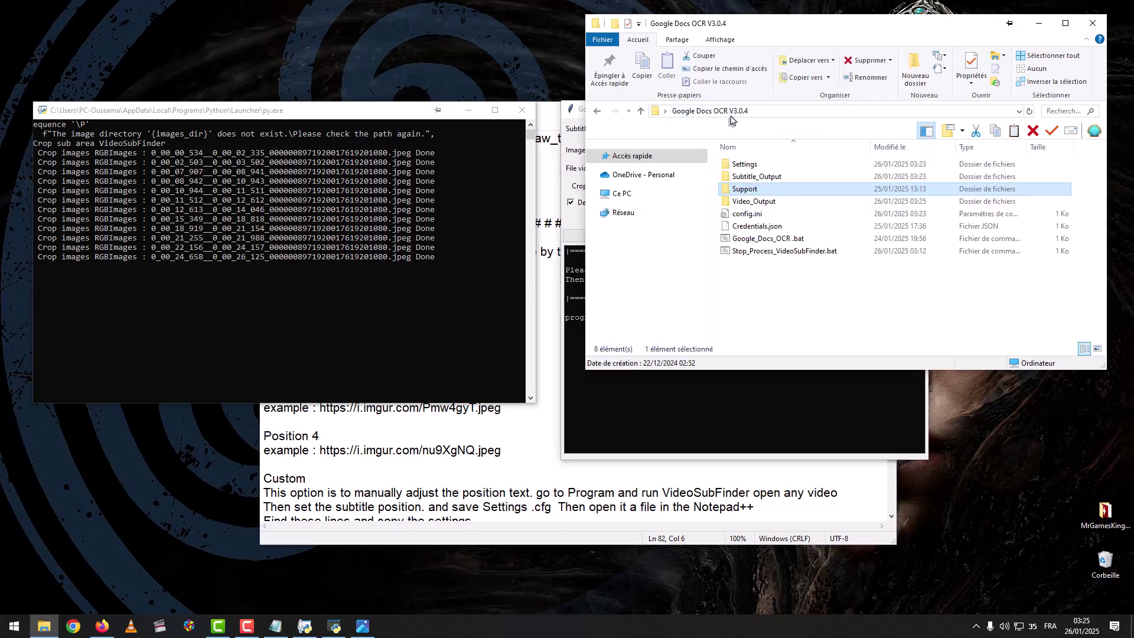
pyautogui.doubleClick(748, 204)
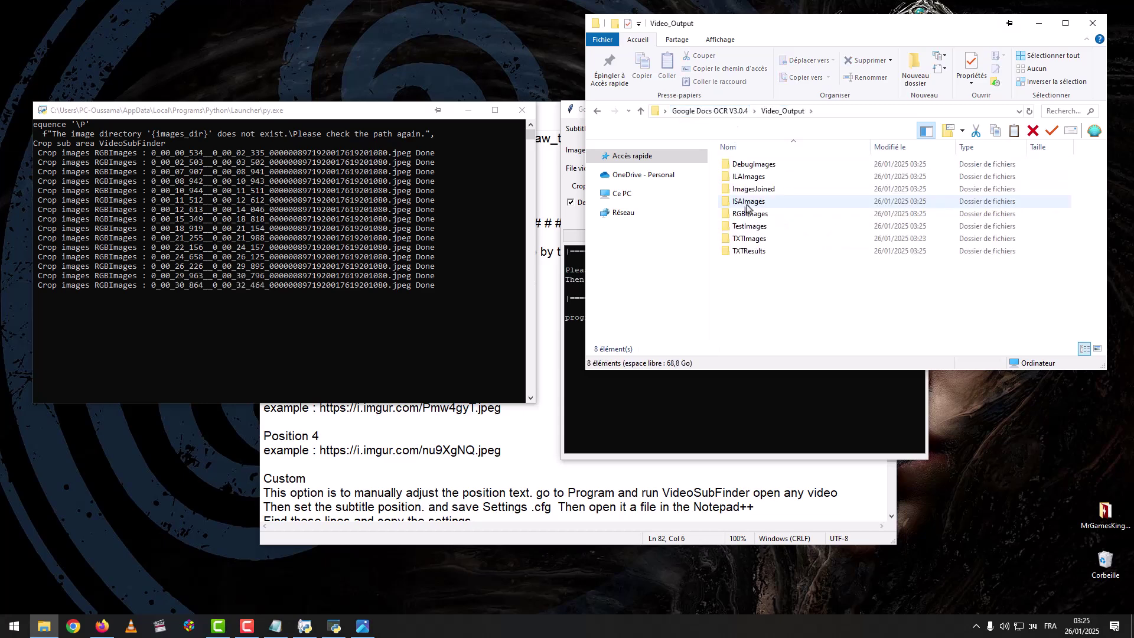
pyautogui.doubleClick(757, 215)
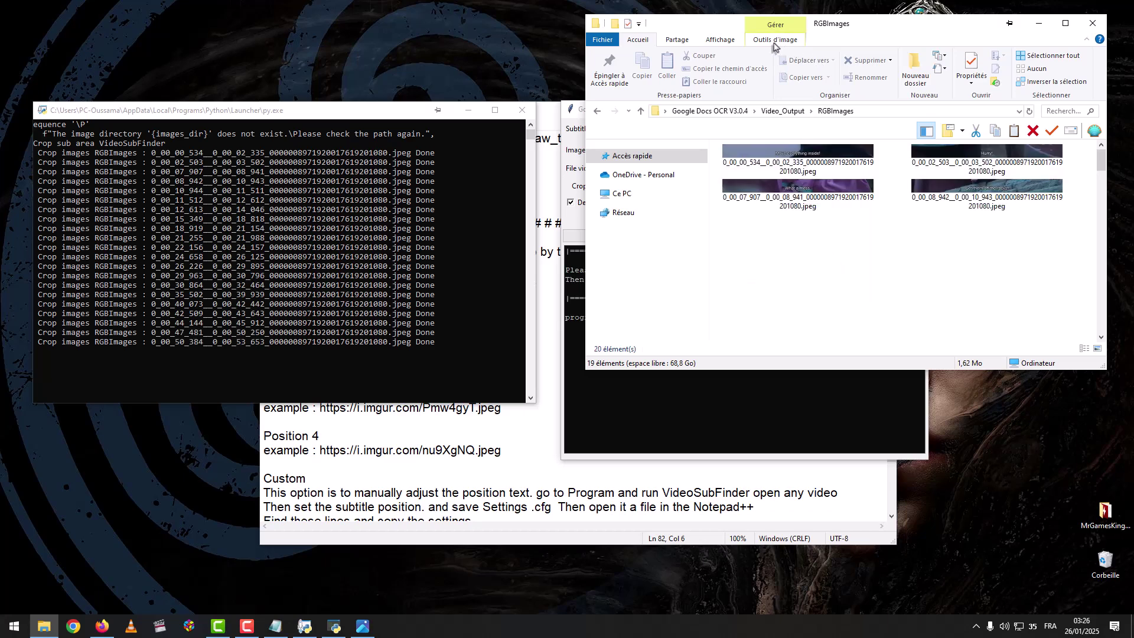
# - Show the RGBImages files as a list and select the first cropped image
pyautogui.click(721, 39)
pyautogui.click(684, 82)
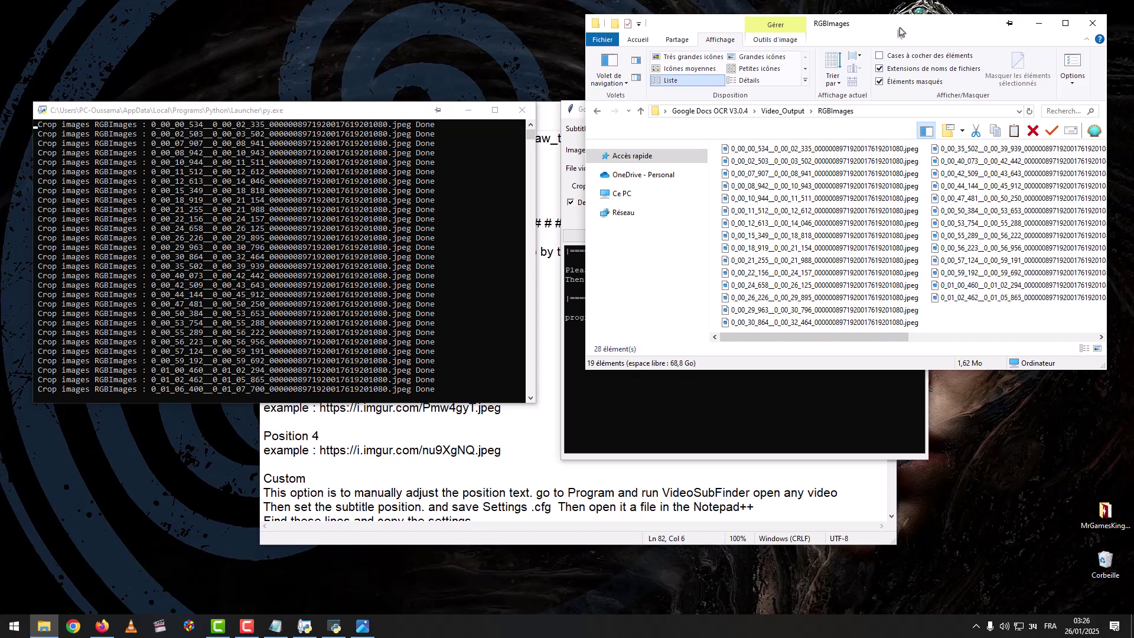
pyautogui.moveTo(887, 46); pyautogui.dragTo(848, 46)
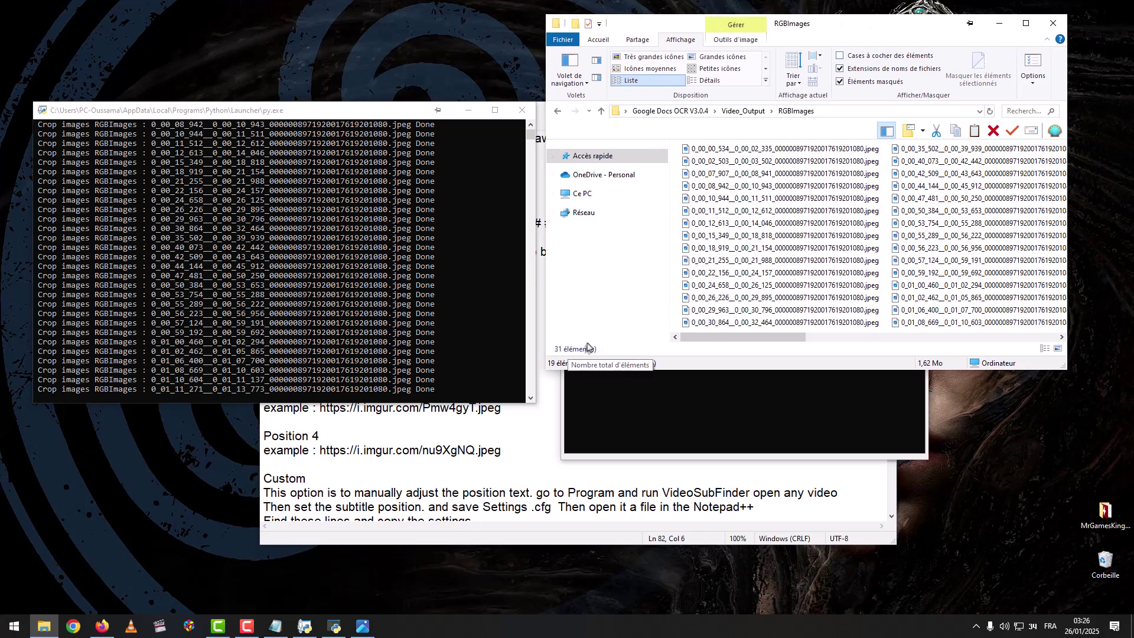
pyautogui.click(742, 148)
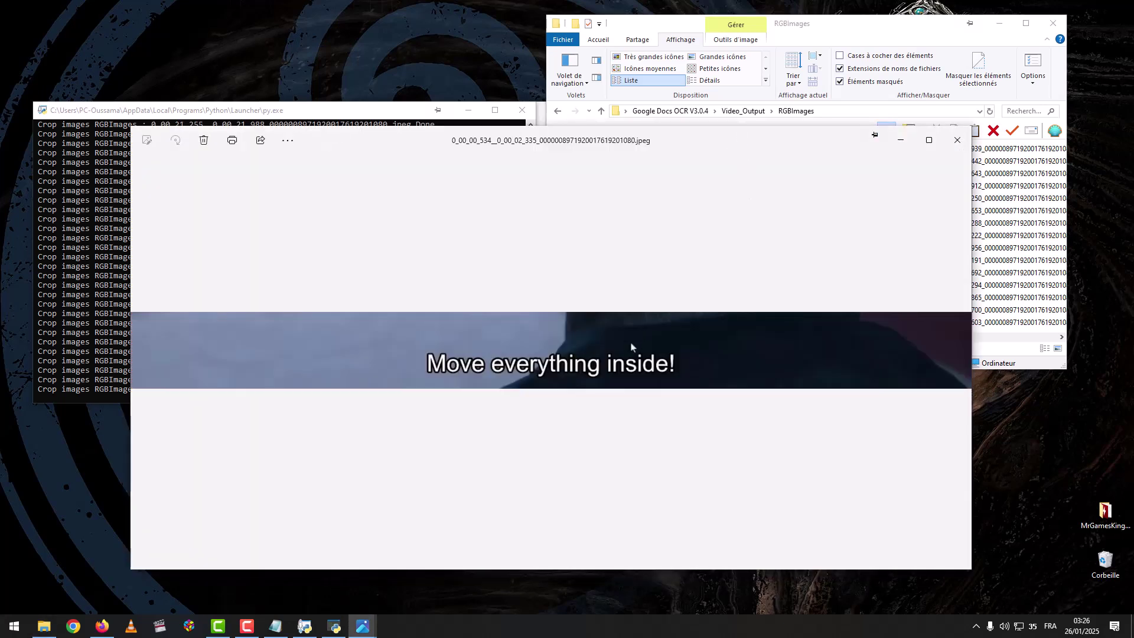
# - Step through three more cropped subtitle images in Photos, then close the viewer
pyautogui.click(961, 350)
pyautogui.click(961, 351)
pyautogui.click(961, 350)
pyautogui.click(962, 145)
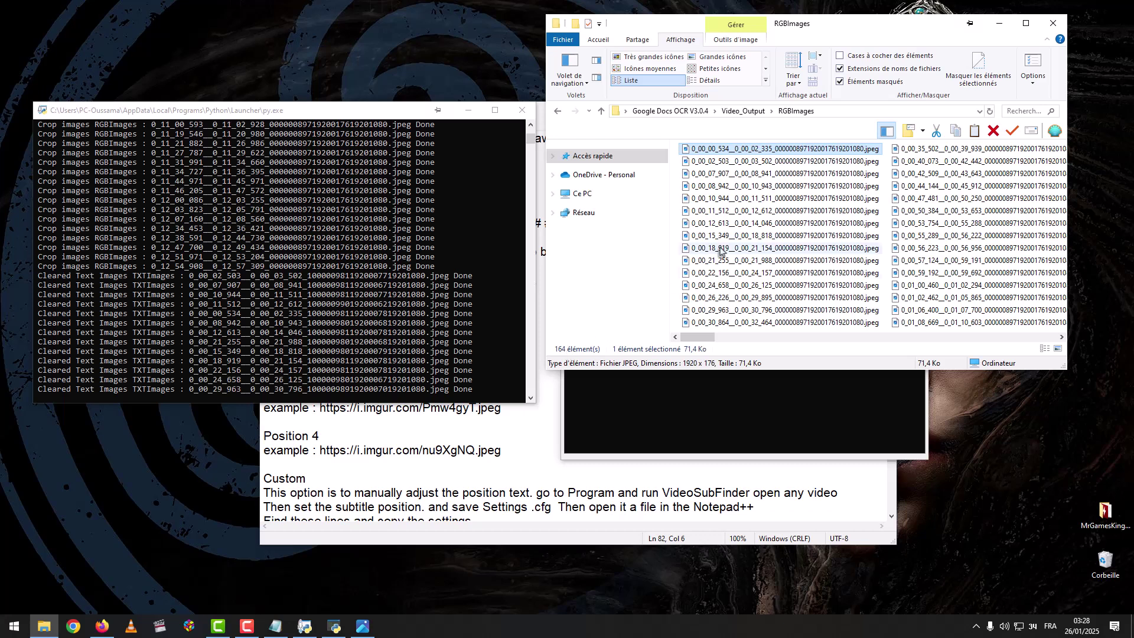
# - Go to Video_Output\TXTImages and open the first text image in Photos
pyautogui.click(743, 111)
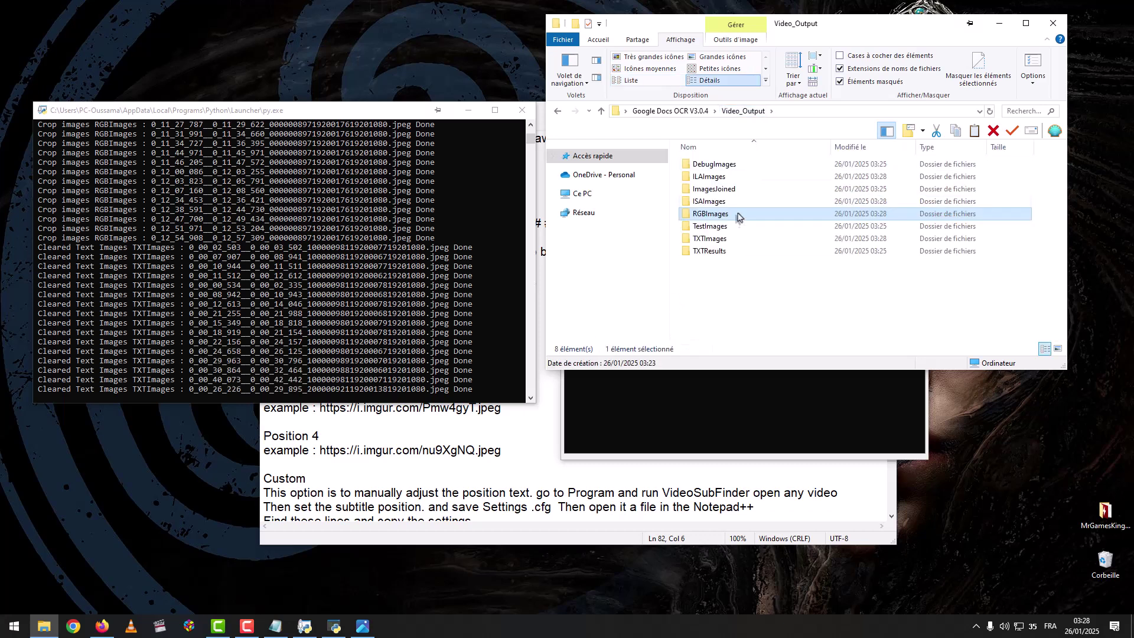
pyautogui.doubleClick(709, 241)
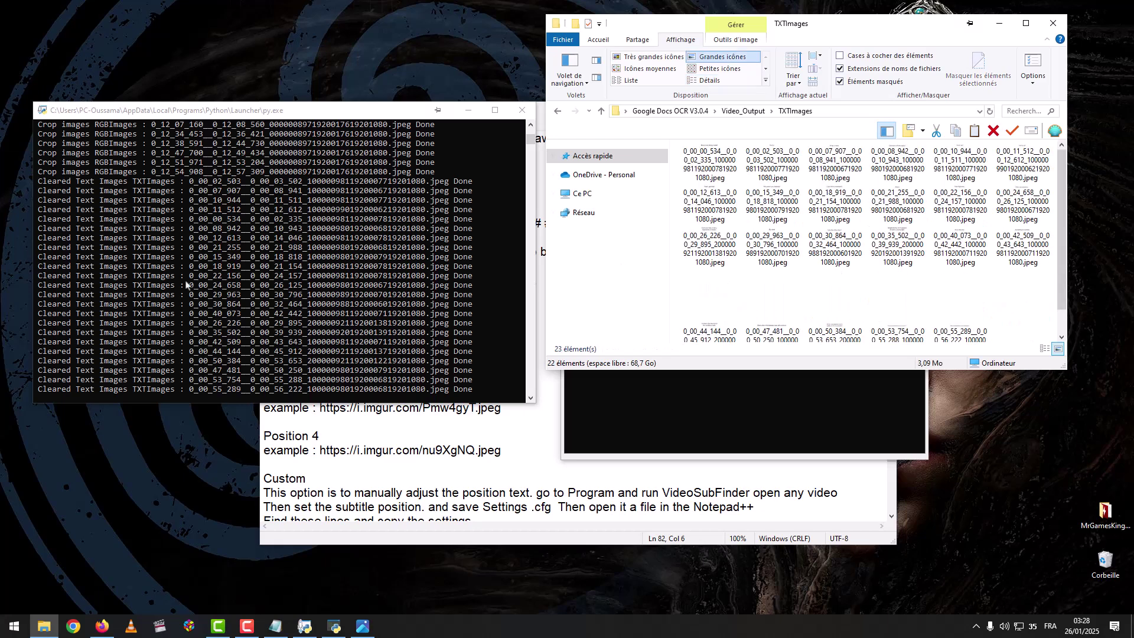
pyautogui.click(714, 162)
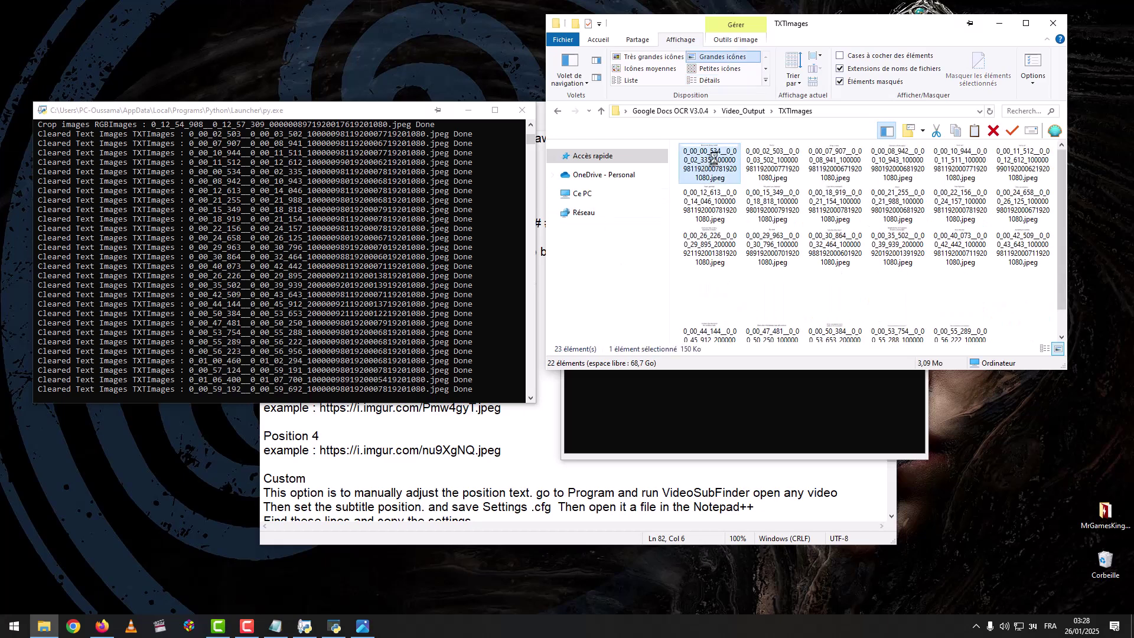
pyautogui.doubleClick(715, 163)
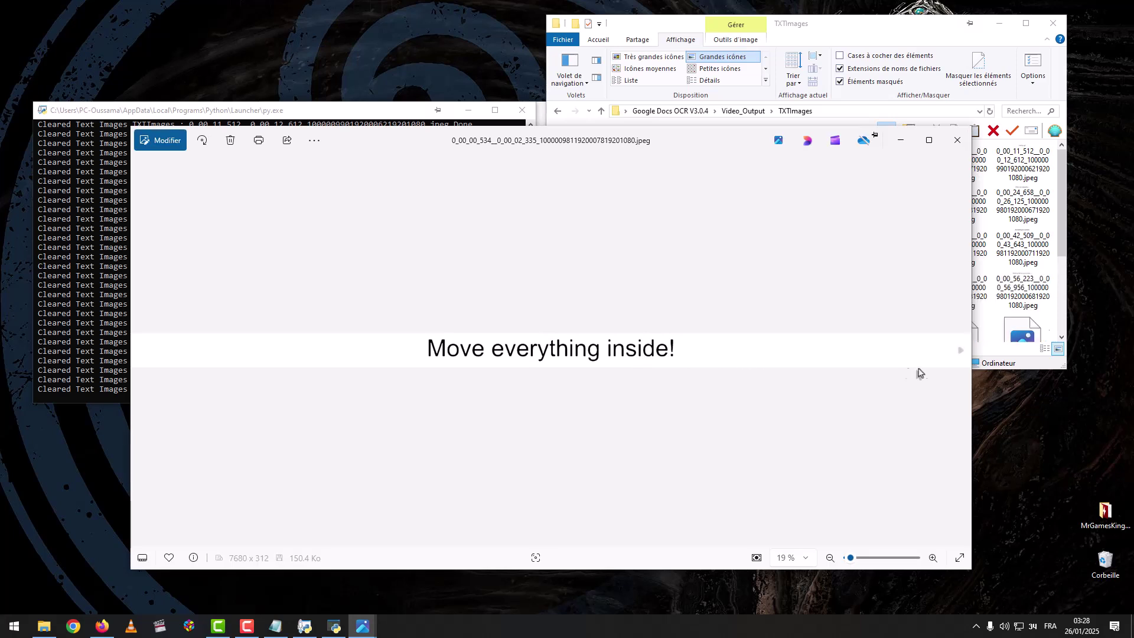
# - Browse seven more cleaned text images, then close Photos
pyautogui.click(961, 351)
pyautogui.click(960, 351)
pyautogui.click(961, 351)
pyautogui.click(960, 351)
pyautogui.click(960, 351)
pyautogui.click(961, 351)
pyautogui.click(961, 350)
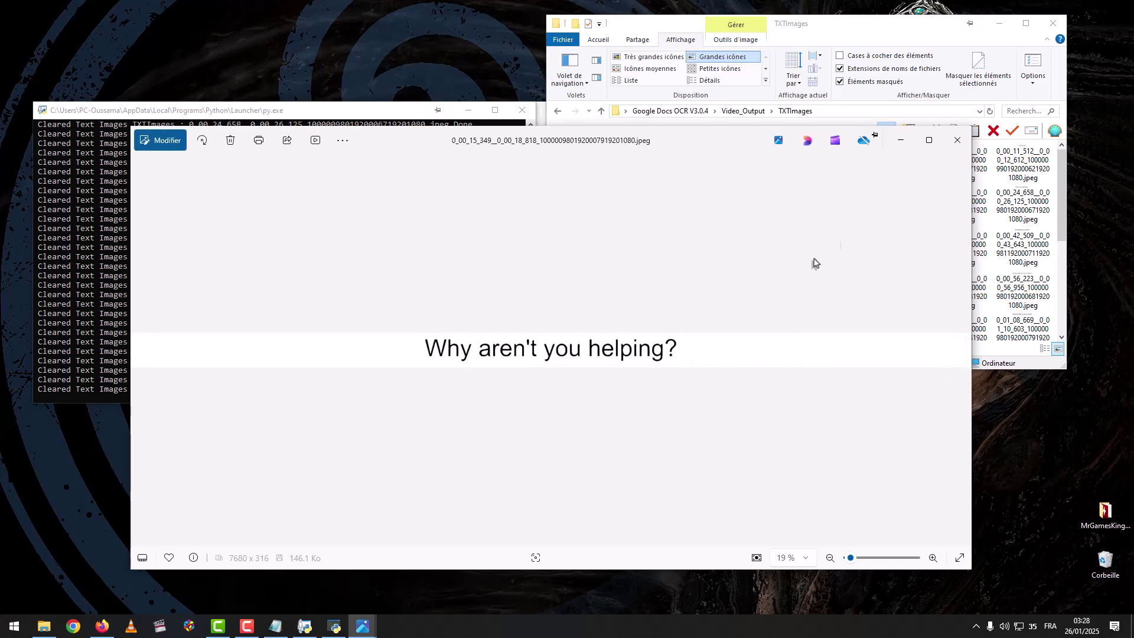
pyautogui.click(957, 140)
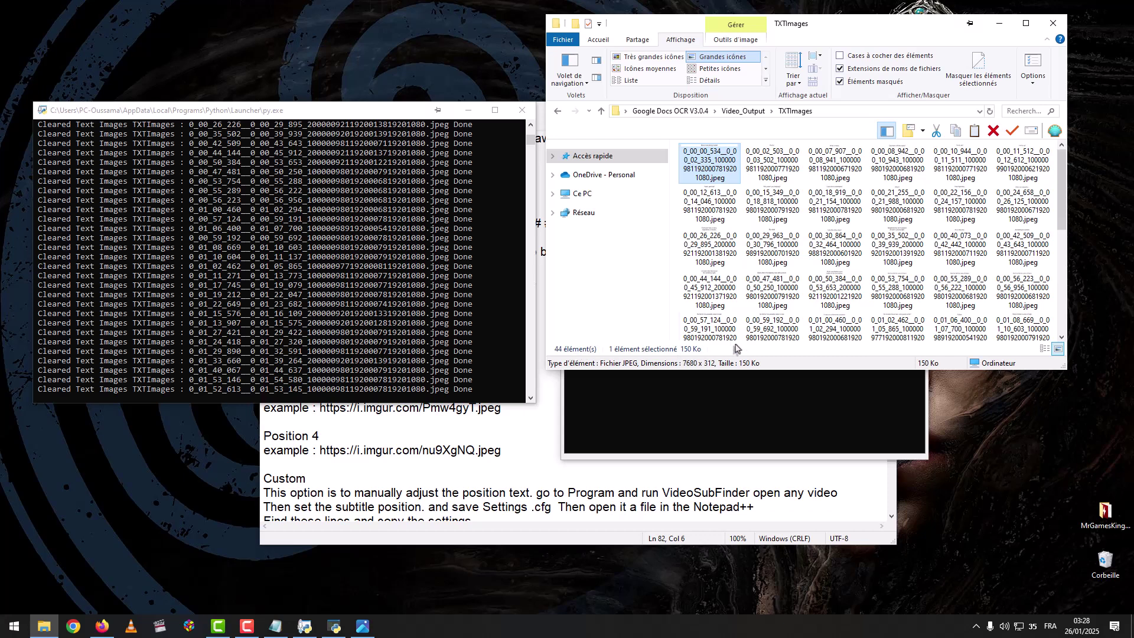
# - Switch TXTImages to List view and return to the Video_Output folder
pyautogui.click(767, 328)
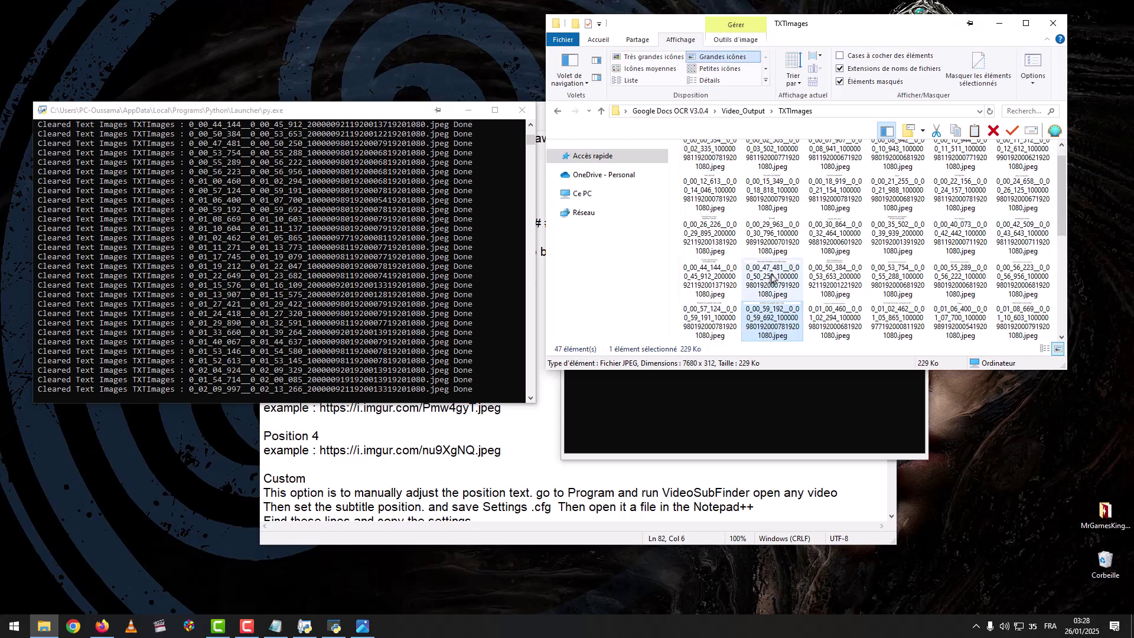
pyautogui.click(631, 80)
pyautogui.click(678, 279)
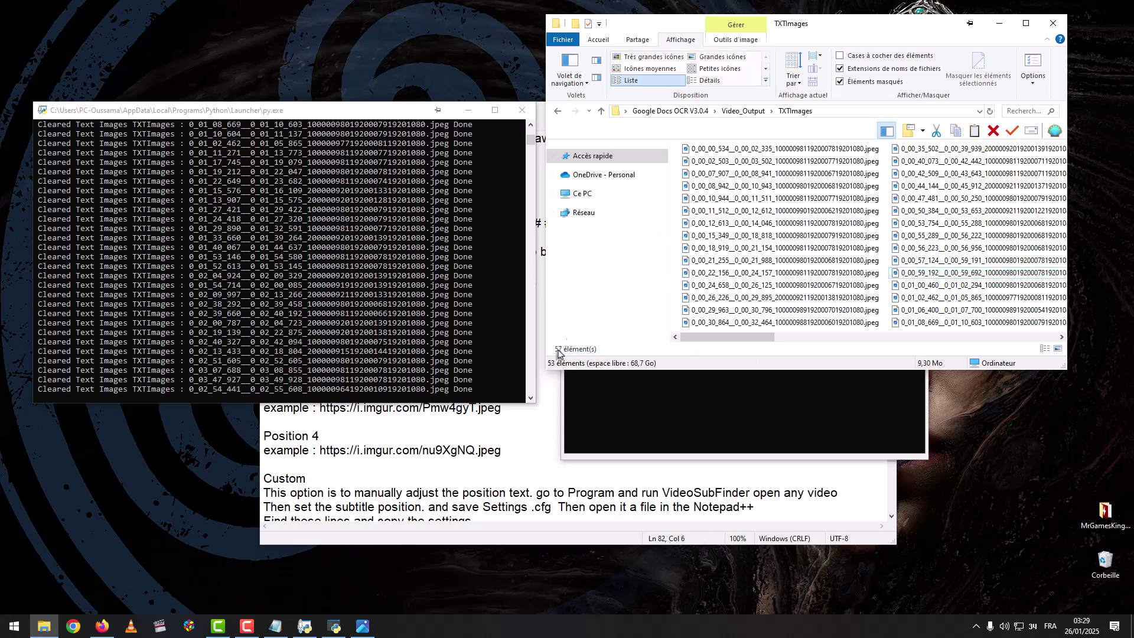
pyautogui.click(732, 112)
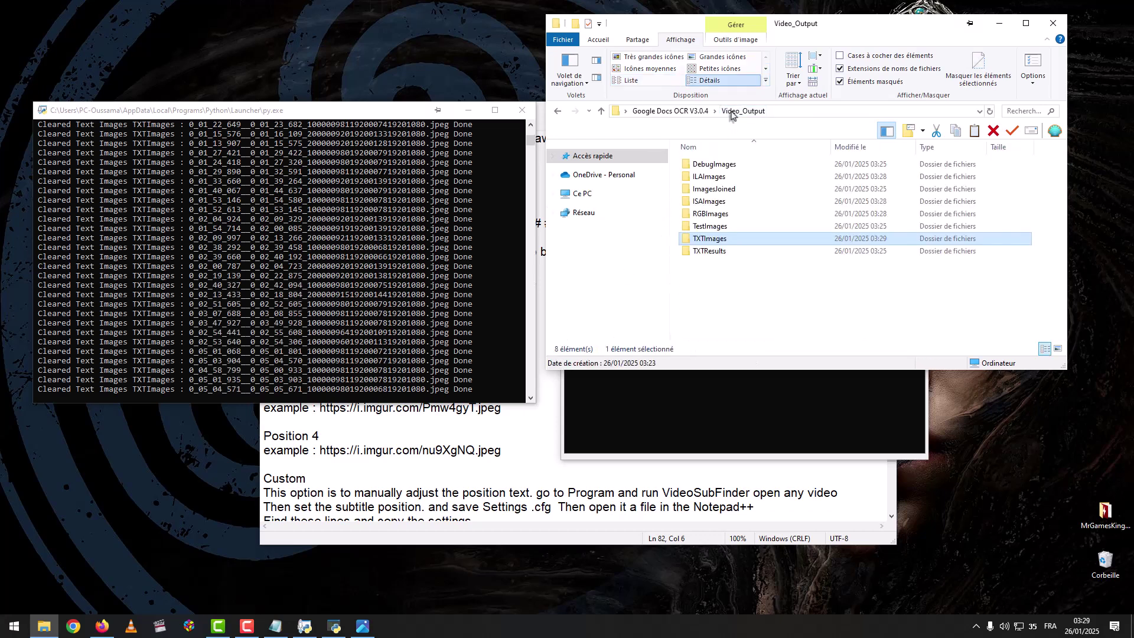
# - Look through RGBImages, then go back to Video_Output and open TXTImages with its 156 cleared images
pyautogui.doubleClick(714, 214)
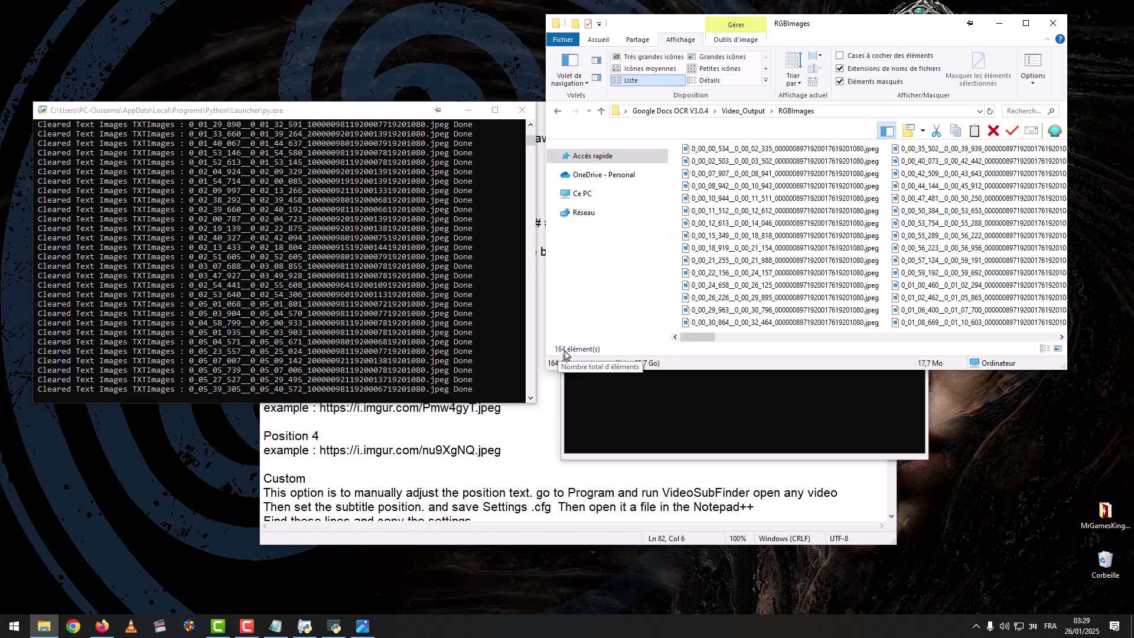
pyautogui.click(738, 111)
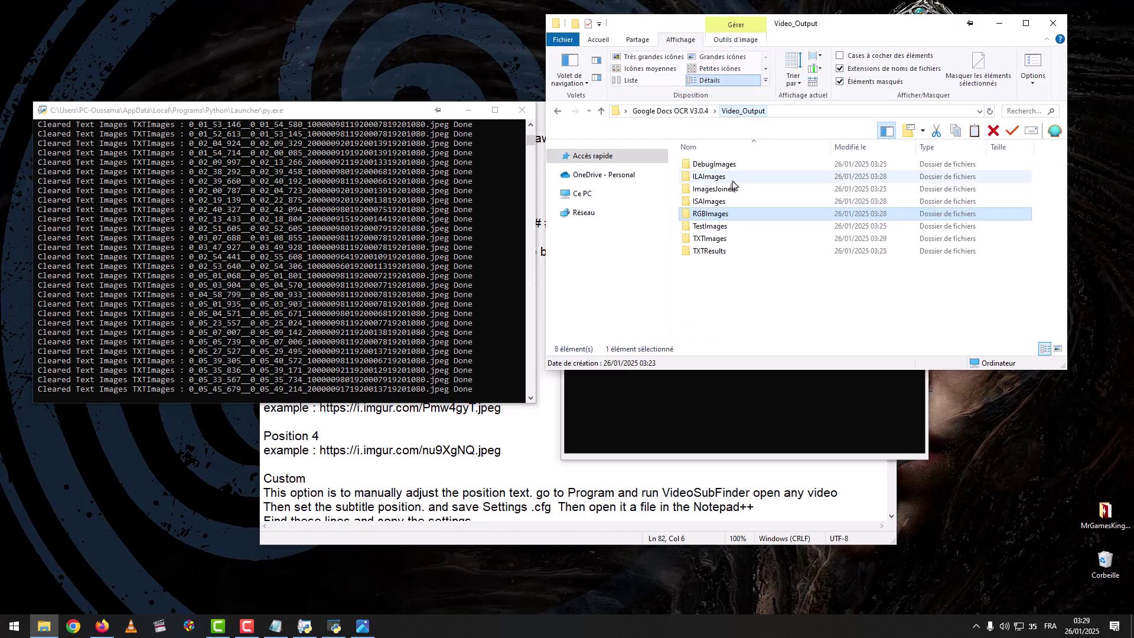
pyautogui.doubleClick(710, 239)
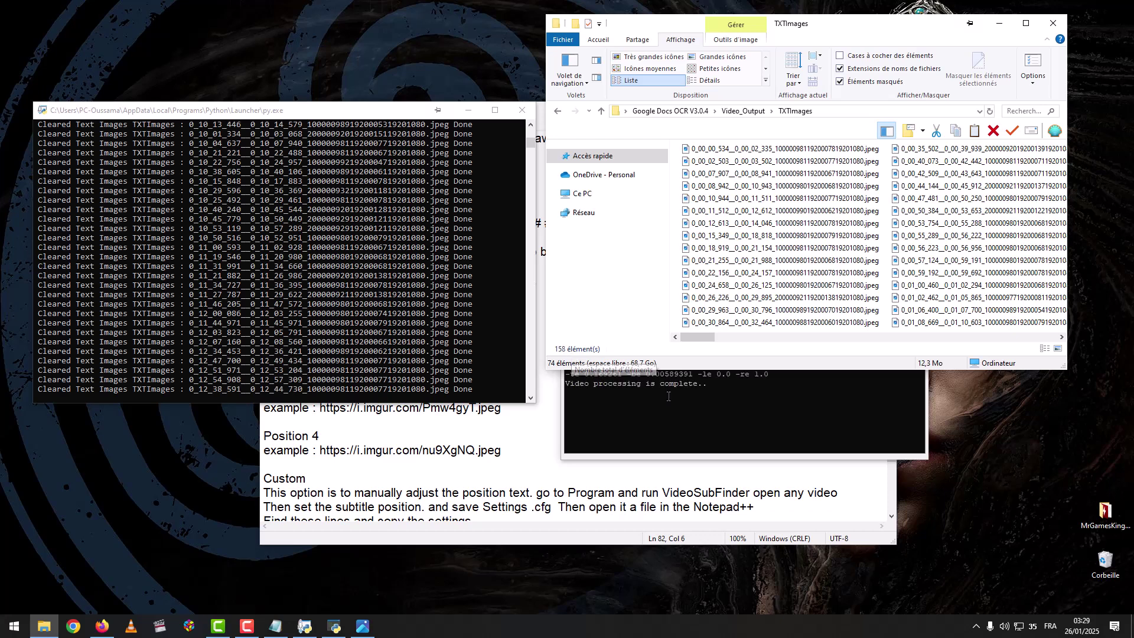
# - Highlight the 'Video processing is complete' message, shift the OCR window left, and scroll the README to step 8
pyautogui.click(701, 385)
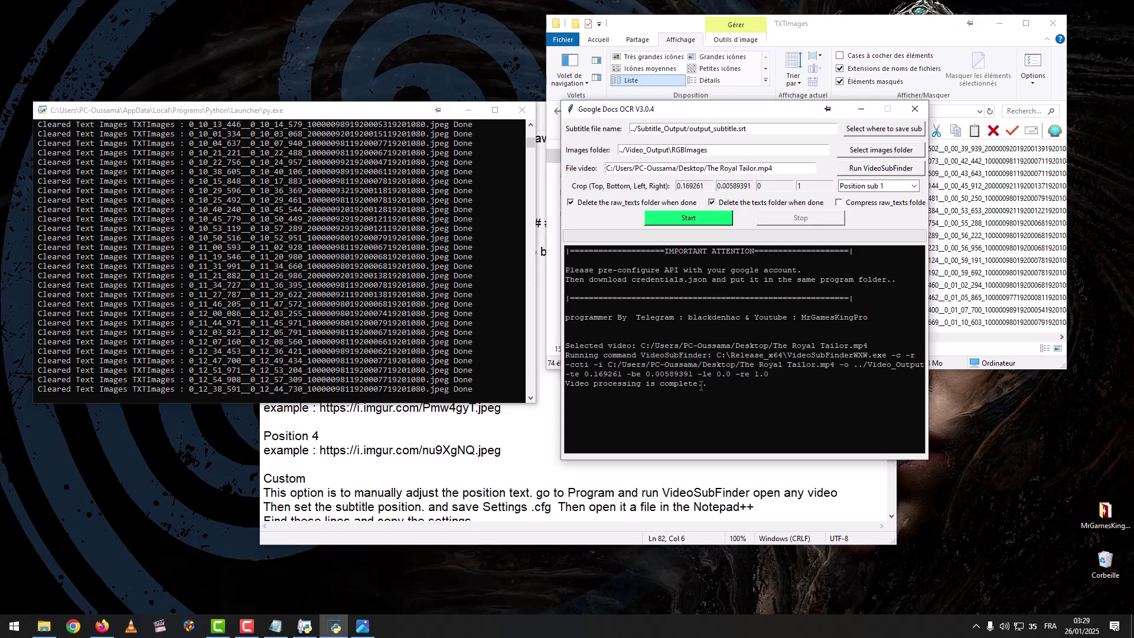
pyautogui.moveTo(715, 384); pyautogui.dragTo(561, 382)
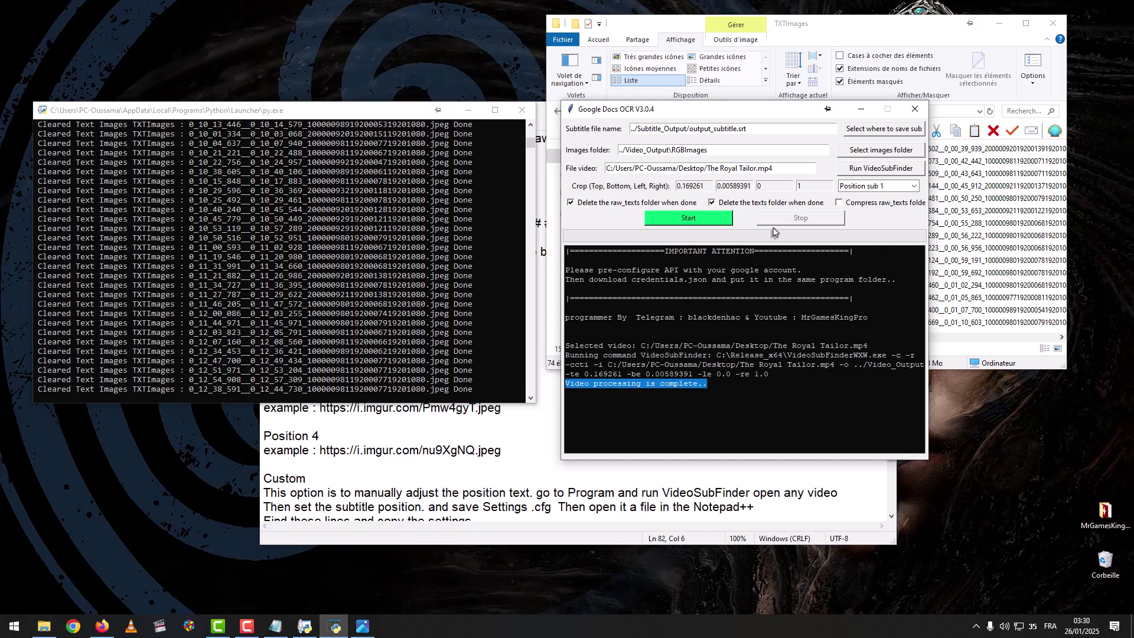
pyautogui.moveTo(778, 115); pyautogui.dragTo(554, 129)
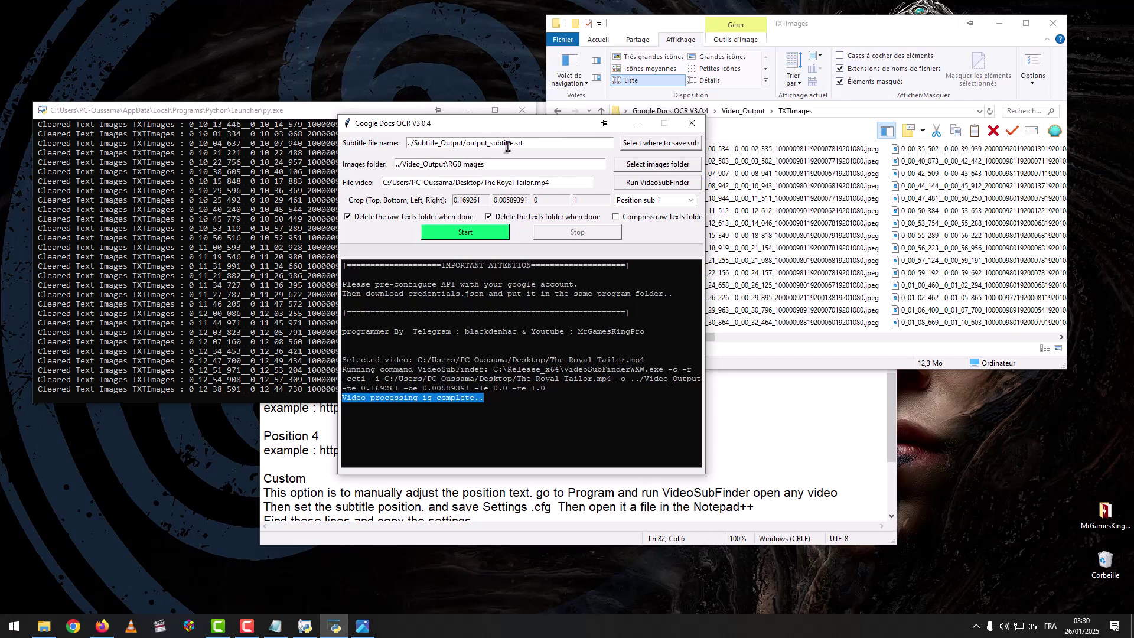
pyautogui.click(742, 449)
pyautogui.scroll(-5, 408, 485)
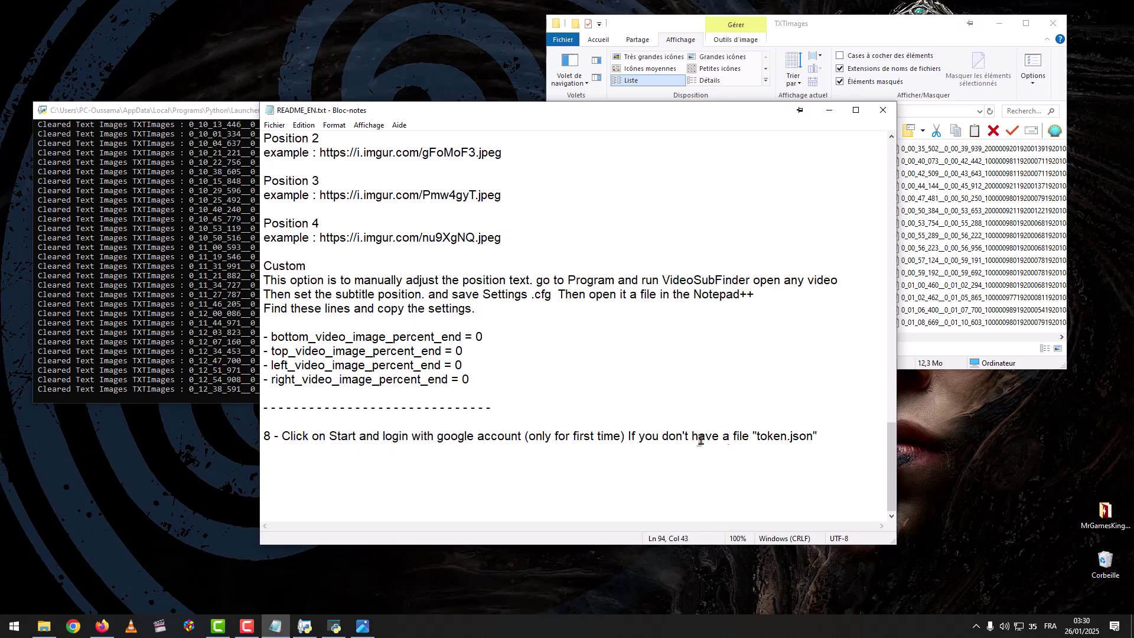
# - Check the token.json login note in the README, then start the run in Google Docs OCR
pyautogui.moveTo(754, 437); pyautogui.dragTo(809, 437)
pyautogui.click(762, 421)
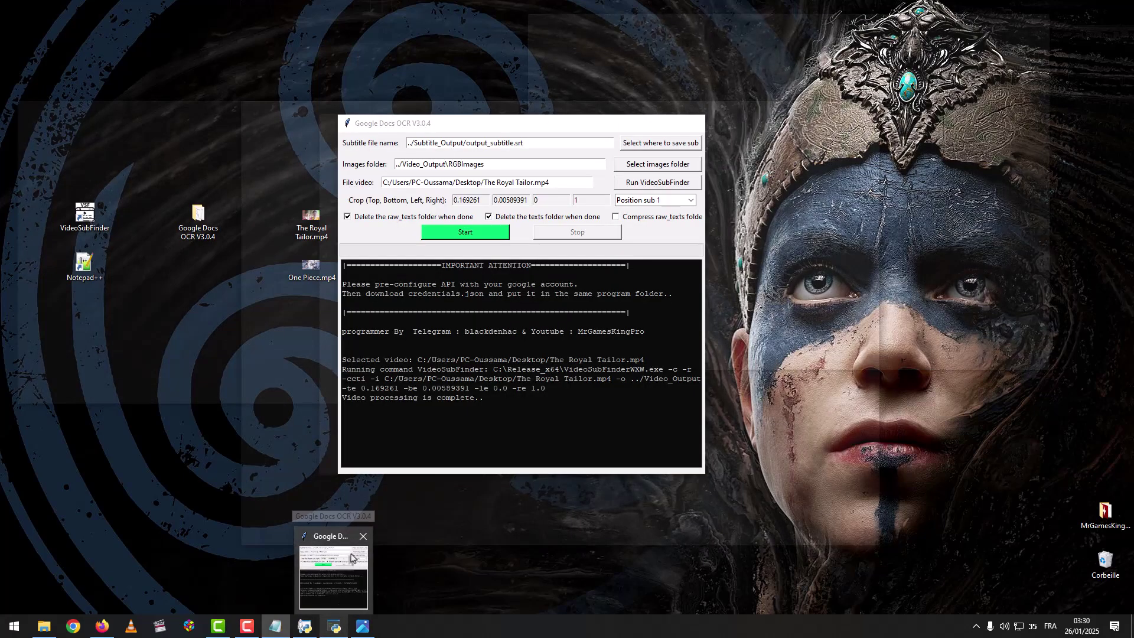
pyautogui.click(321, 537)
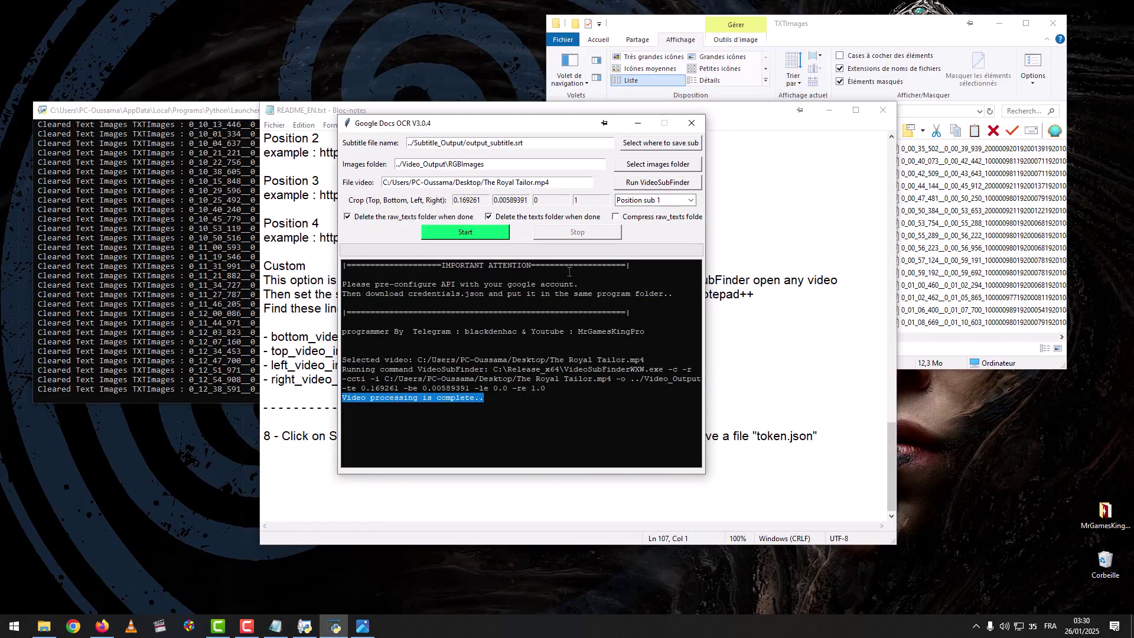
pyautogui.click(460, 233)
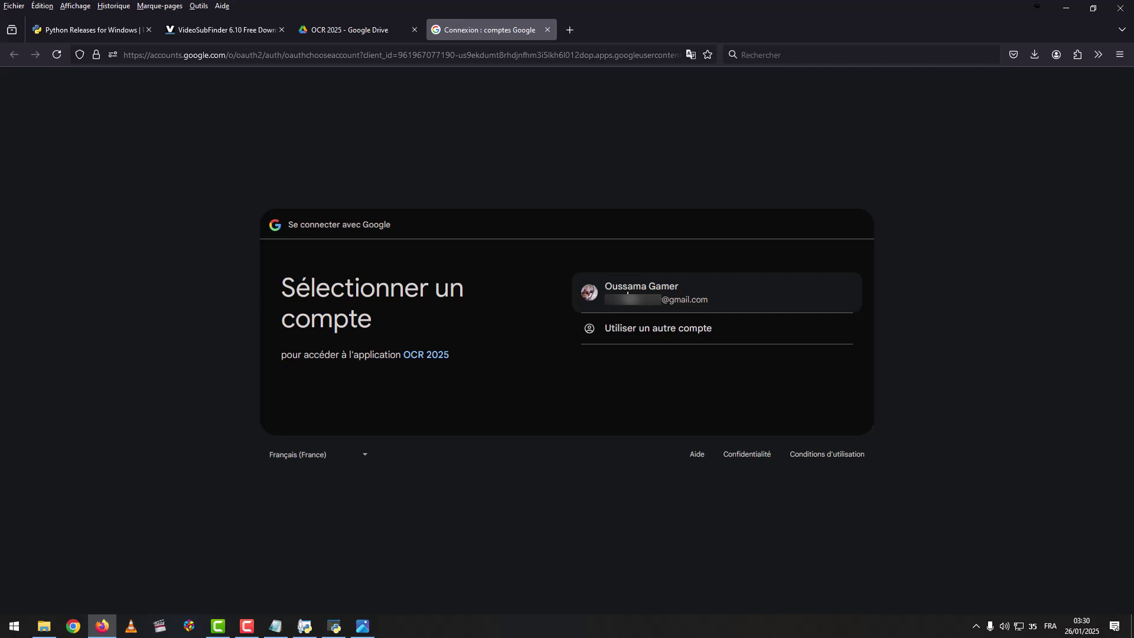
# - Sign in with the Google account and get past the unverified-app warning for OCR 2025
pyautogui.click(658, 288)
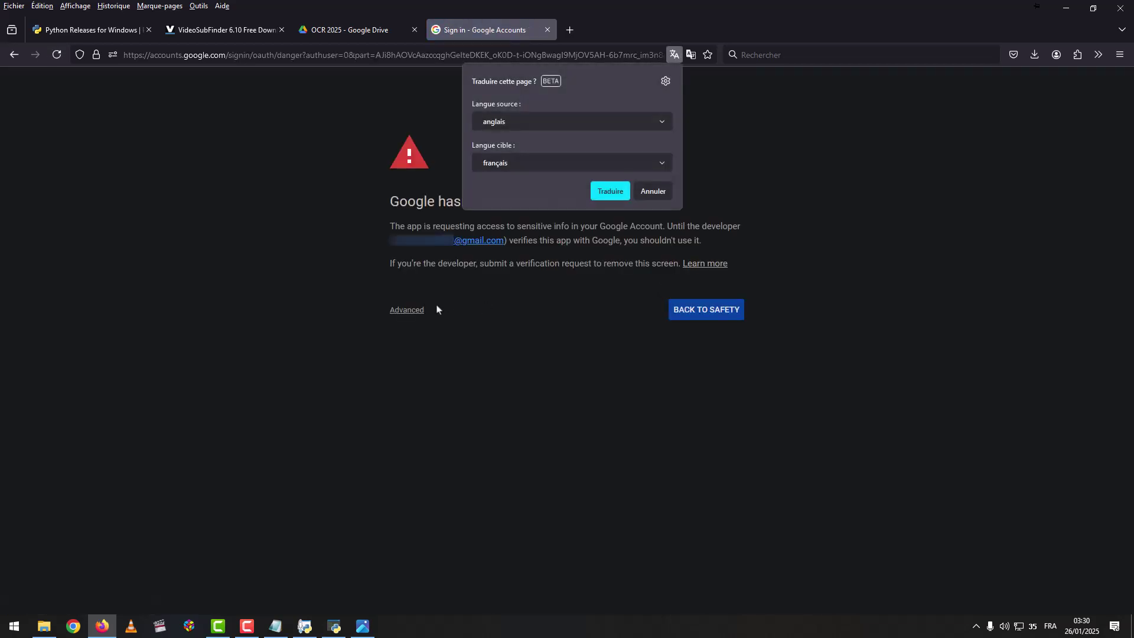
pyautogui.click(418, 310)
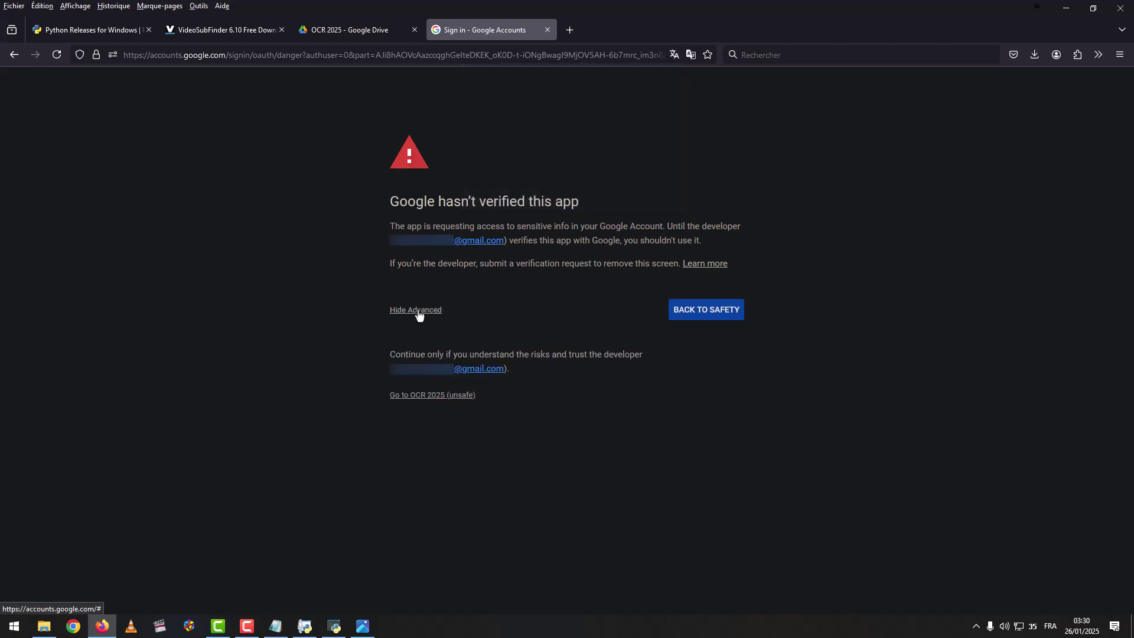
pyautogui.click(442, 396)
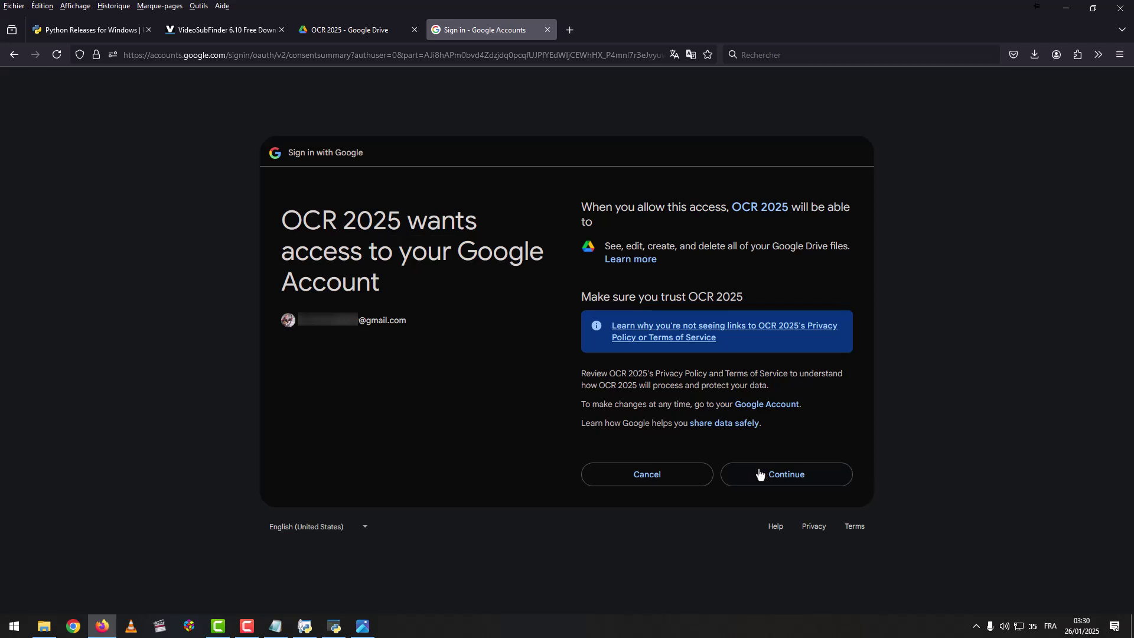
# - Allow OCR 2025 access to Google Drive, decline the translation offer, and minimize Firefox
pyautogui.click(764, 475)
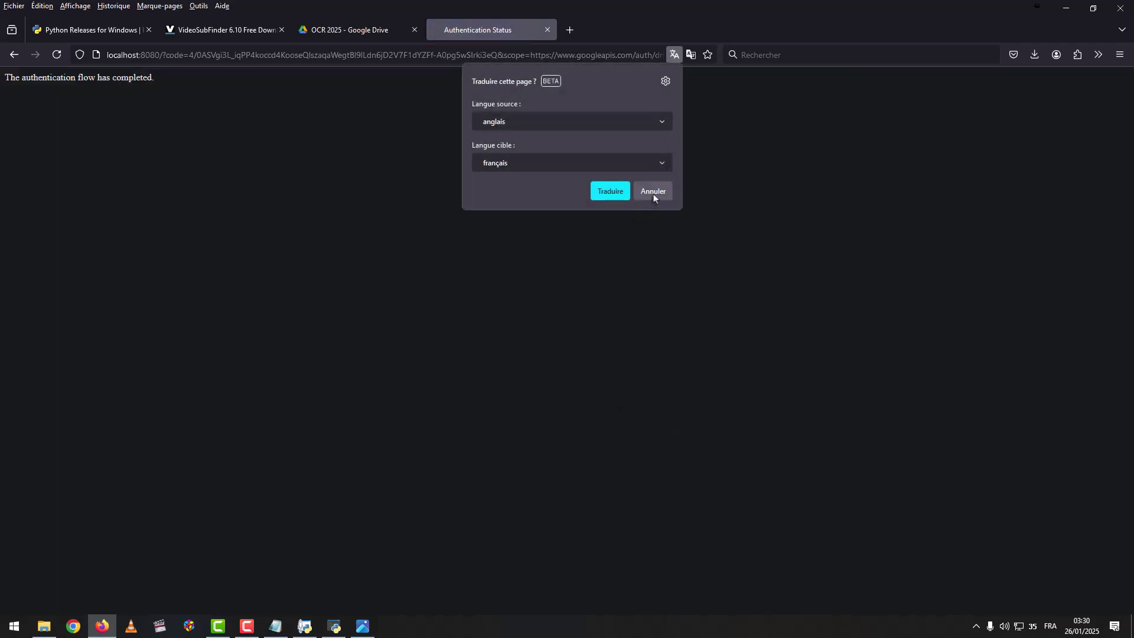
pyautogui.click(654, 194)
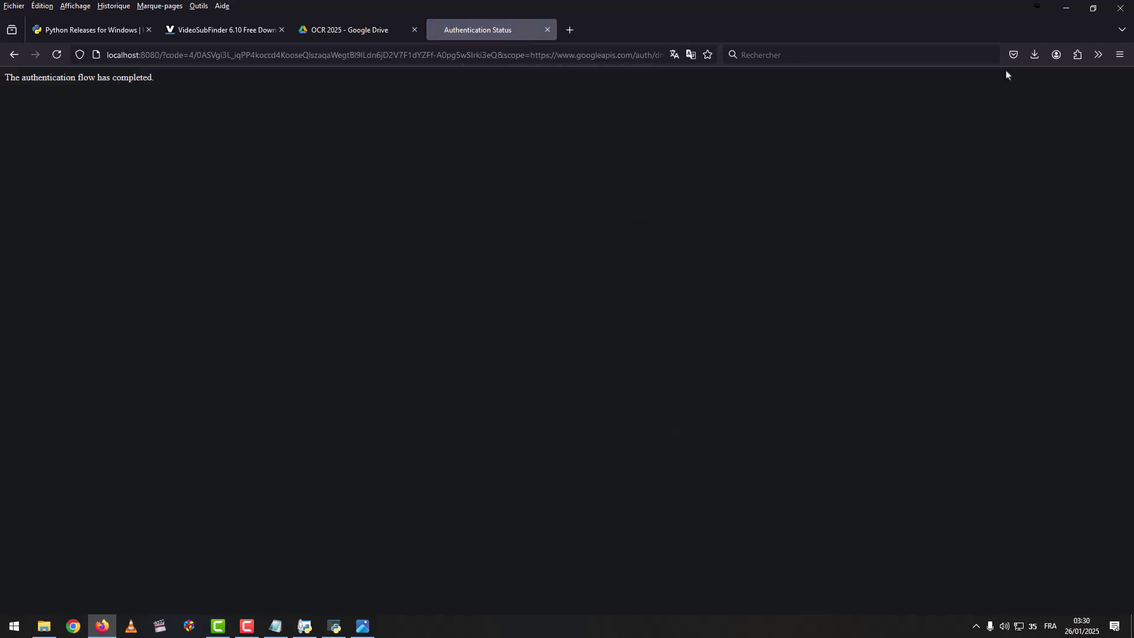
pyautogui.click(1066, 9)
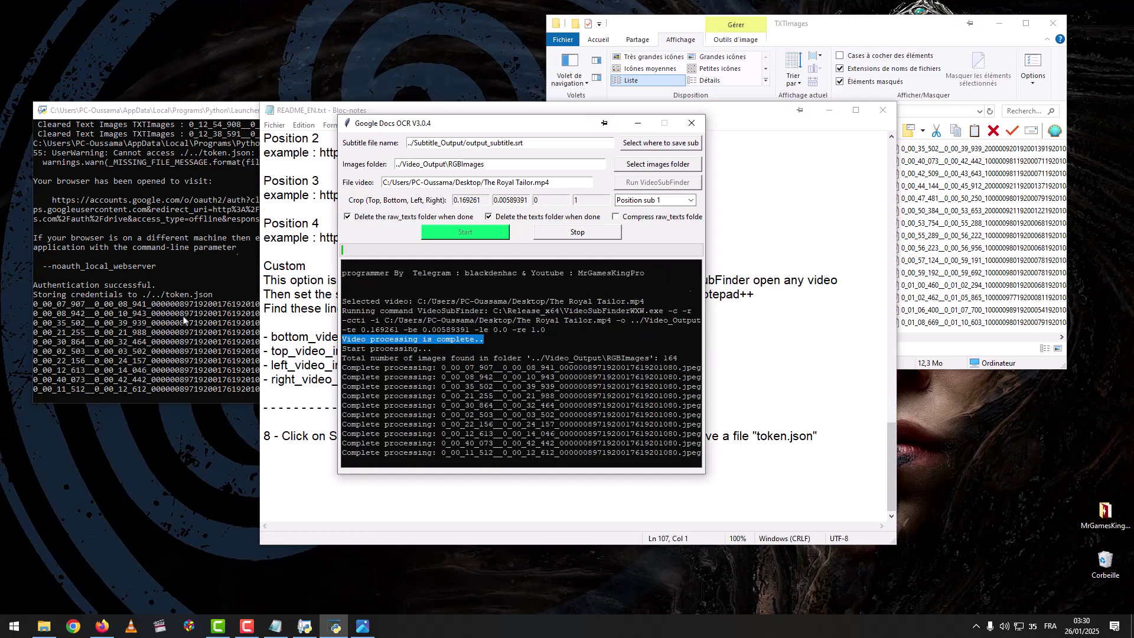
# - Check the Python console and the Google Docs OCR V3.0.4 folder while the 164-image scan finishes
pyautogui.click(316, 247)
pyautogui.click(468, 110)
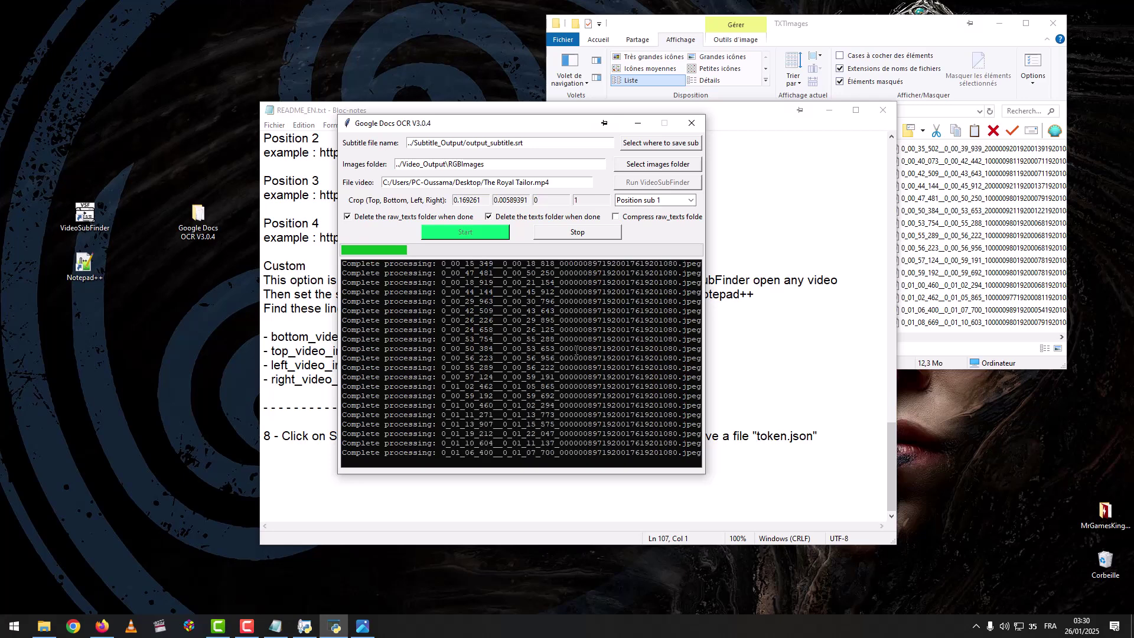
pyautogui.click(829, 30)
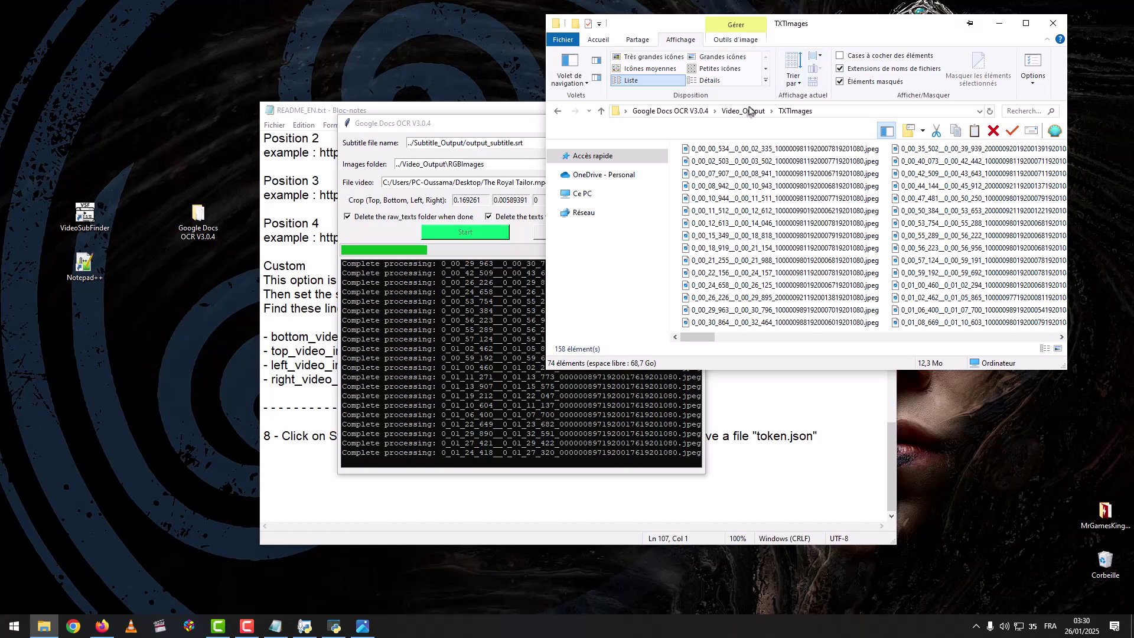
pyautogui.click(697, 113)
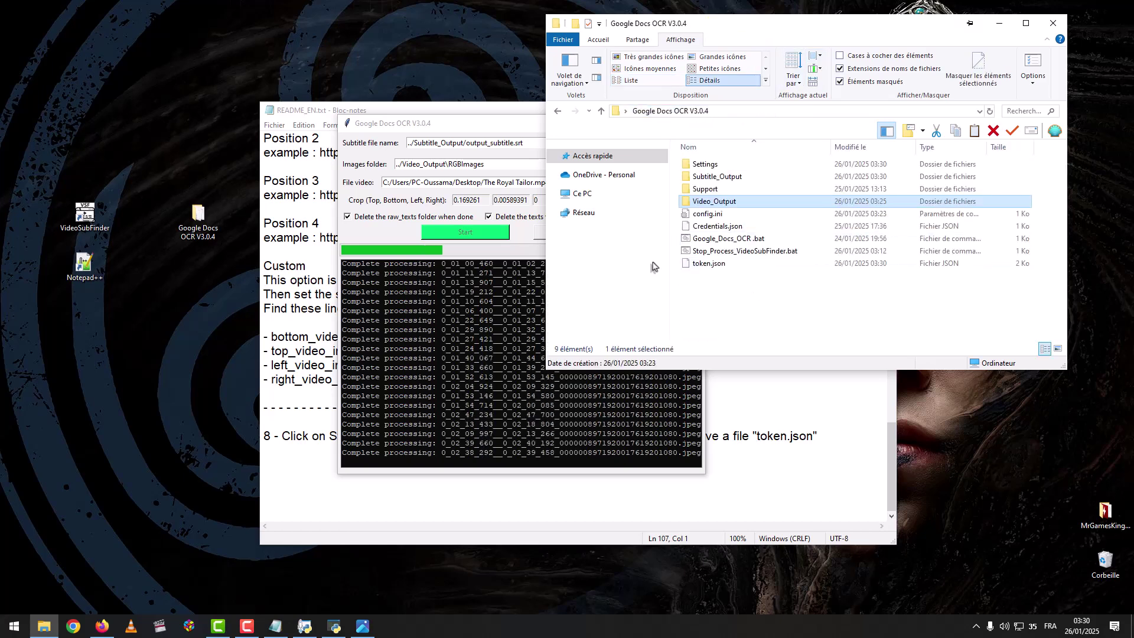
pyautogui.moveTo(494, 127); pyautogui.dragTo(396, 139)
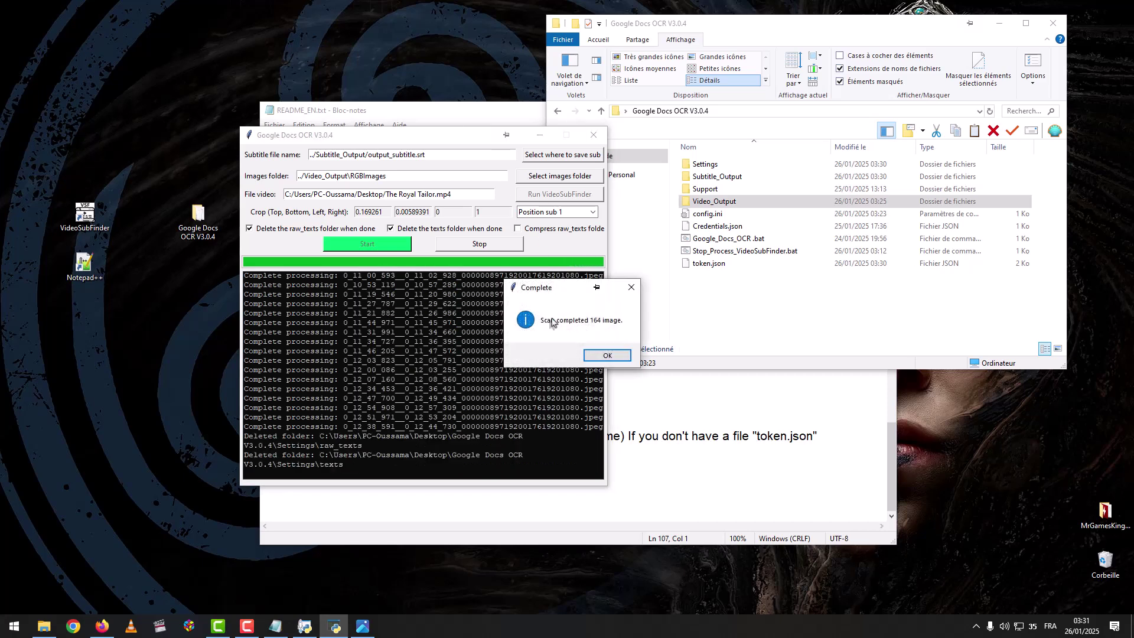
pyautogui.click(604, 355)
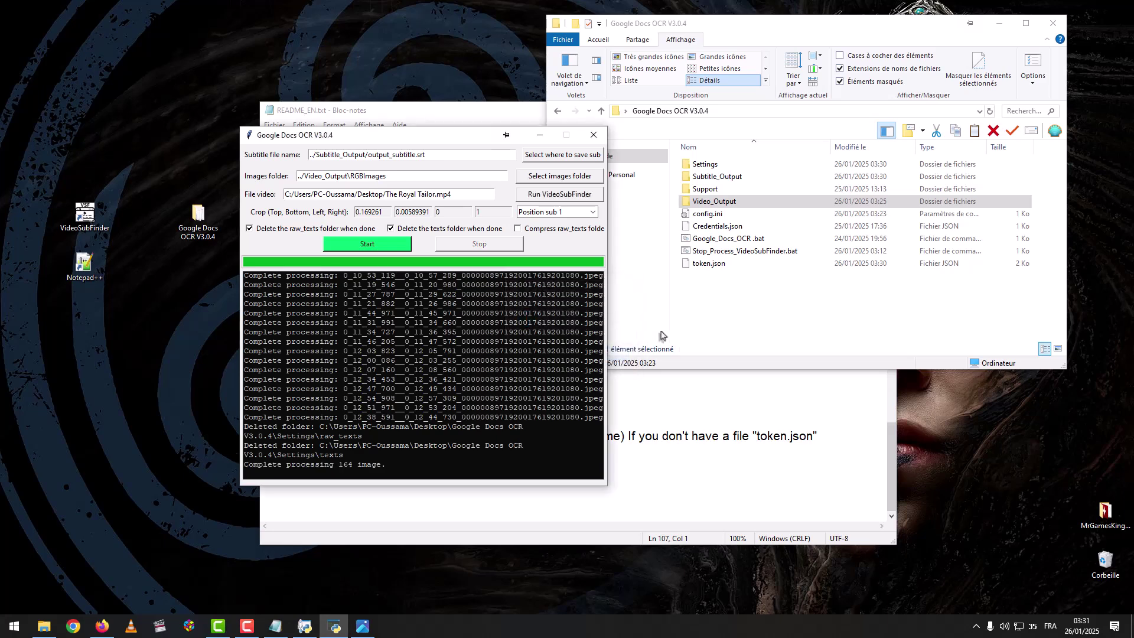
pyautogui.click(726, 179)
pyautogui.doubleClick(727, 180)
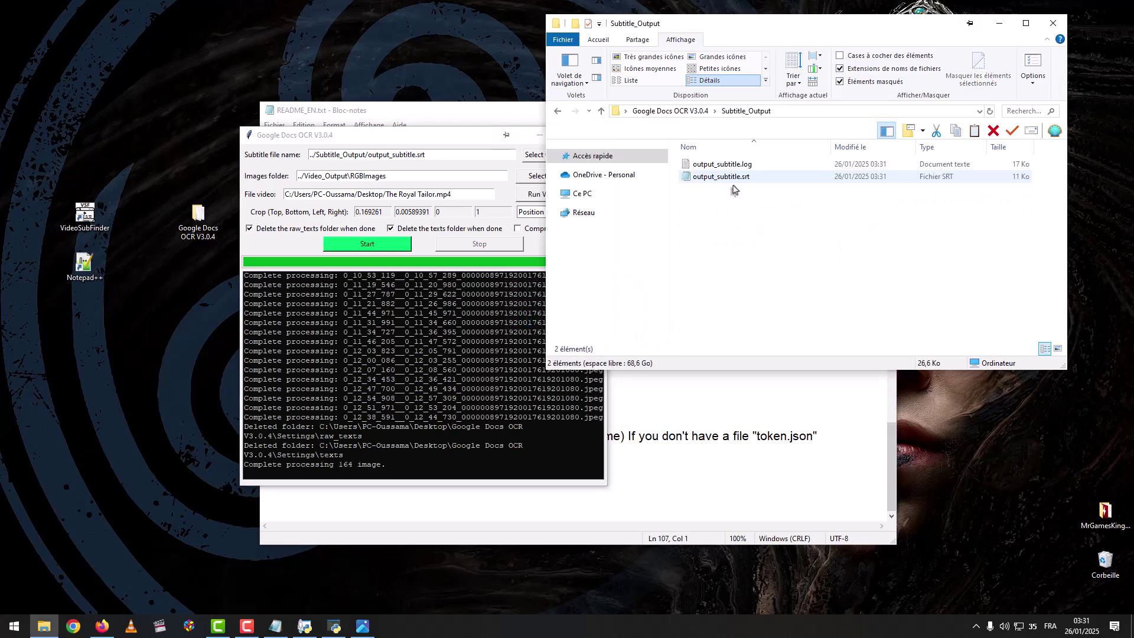
pyautogui.doubleClick(725, 178)
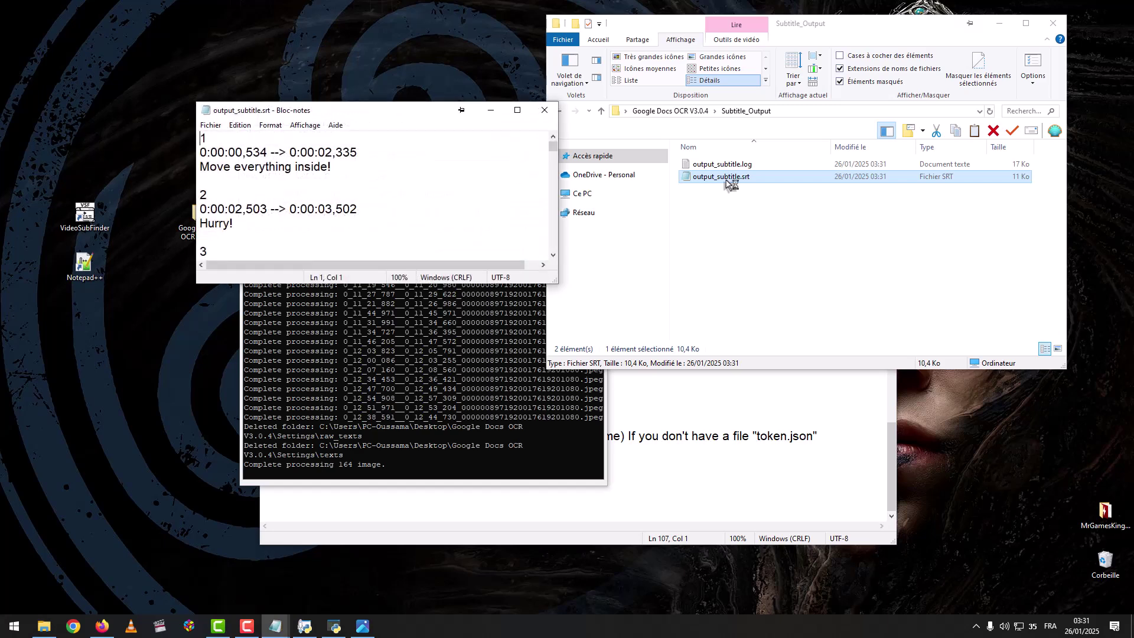
pyautogui.moveTo(555, 285); pyautogui.dragTo(575, 446)
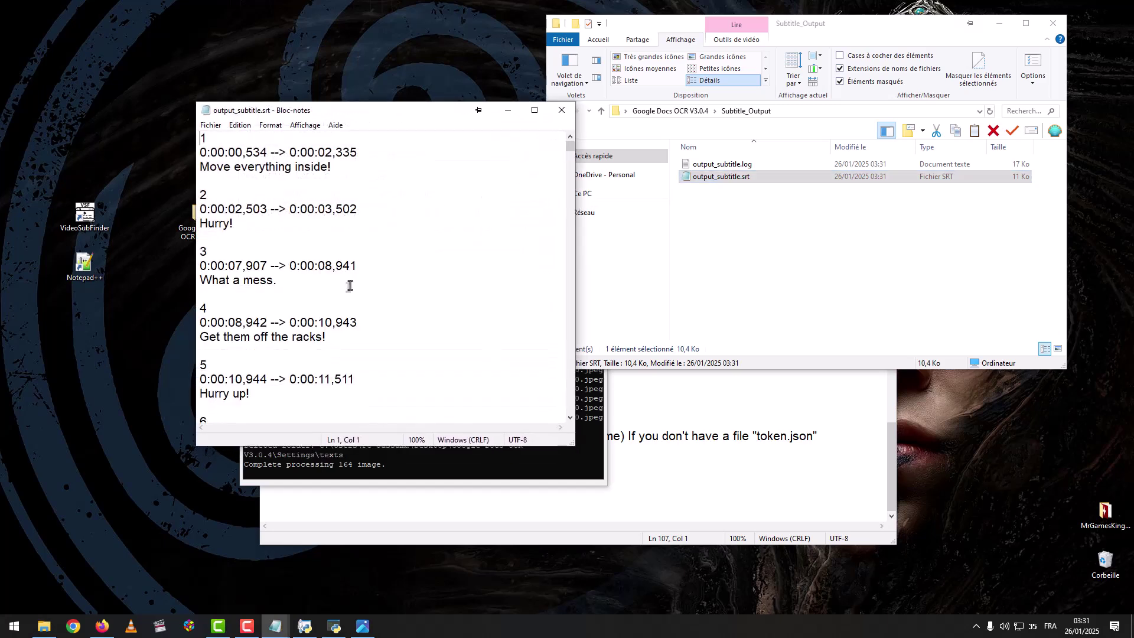
pyautogui.scroll(-20, 350, 285)
pyautogui.scroll(19, 377, 270)
pyautogui.moveTo(571, 164); pyautogui.dragTo(550, 154)
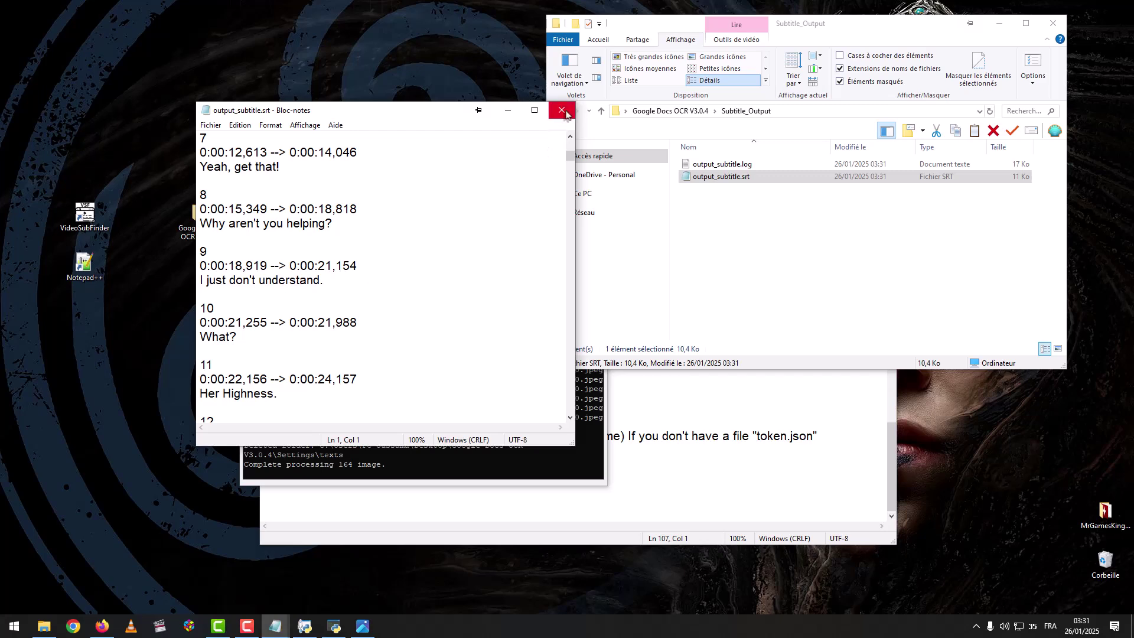
pyautogui.click(561, 110)
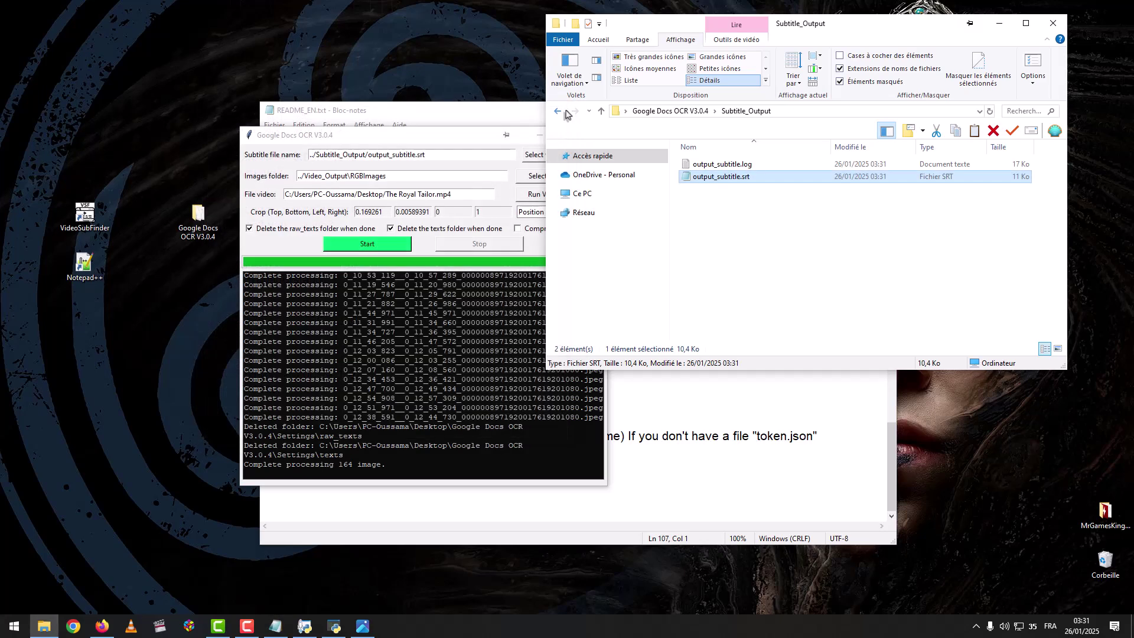
pyautogui.click(708, 269)
pyautogui.click(691, 111)
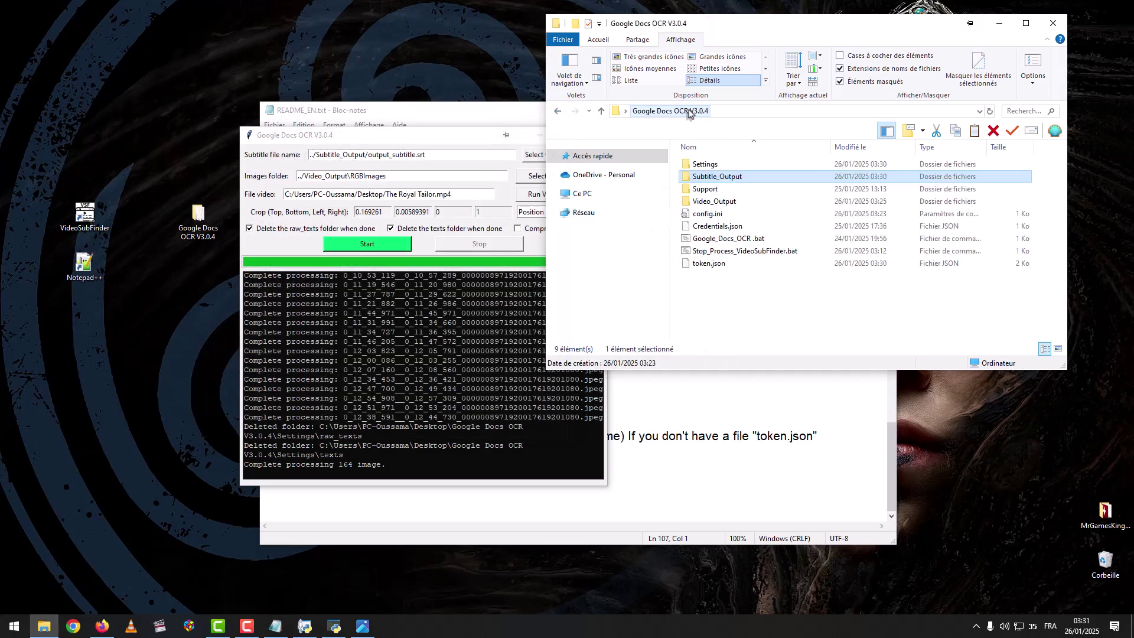
pyautogui.click(492, 360)
pyautogui.moveTo(477, 142); pyautogui.dragTo(436, 175)
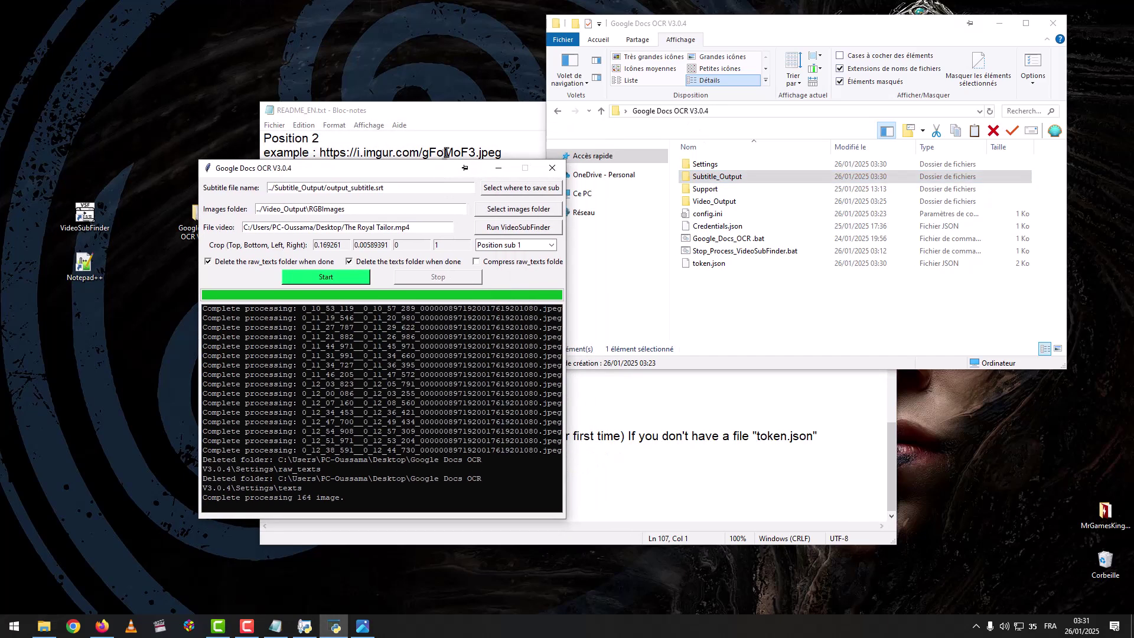
# - Following the README's Custom section, set the OCR tool's subtitle Position to custom
pyautogui.click(475, 117)
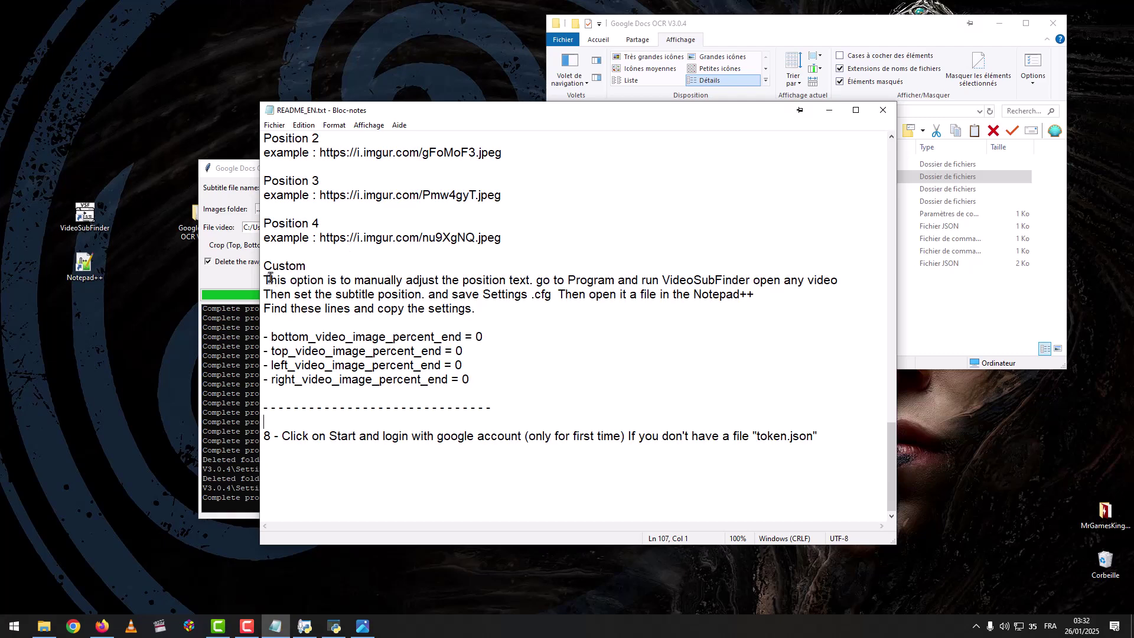
pyautogui.click(246, 284)
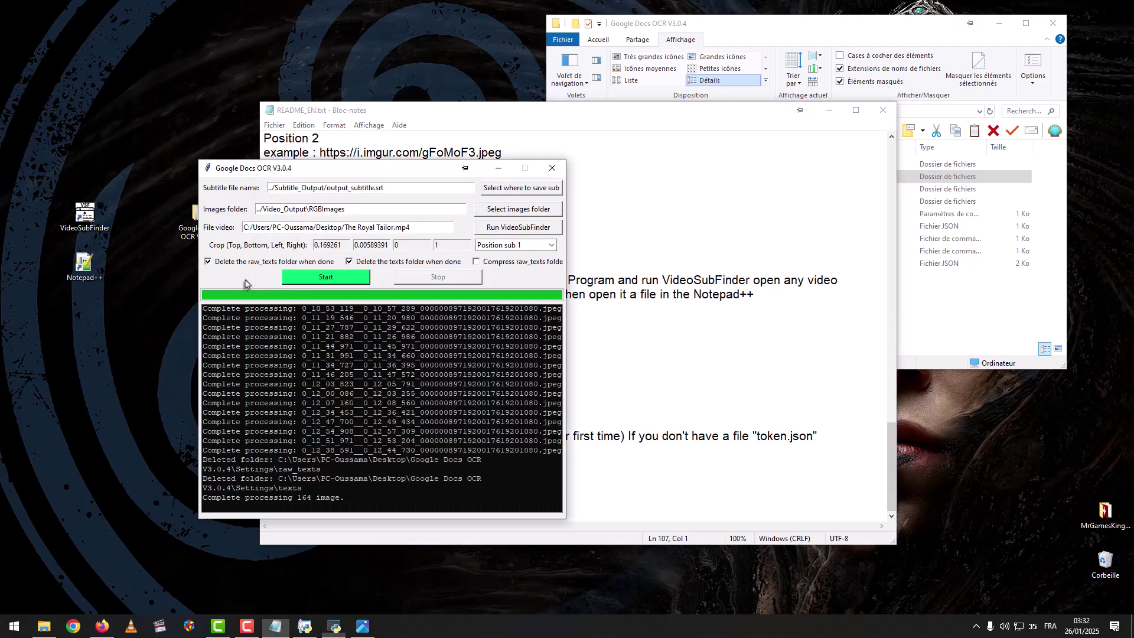
pyautogui.click(490, 245)
pyautogui.click(489, 295)
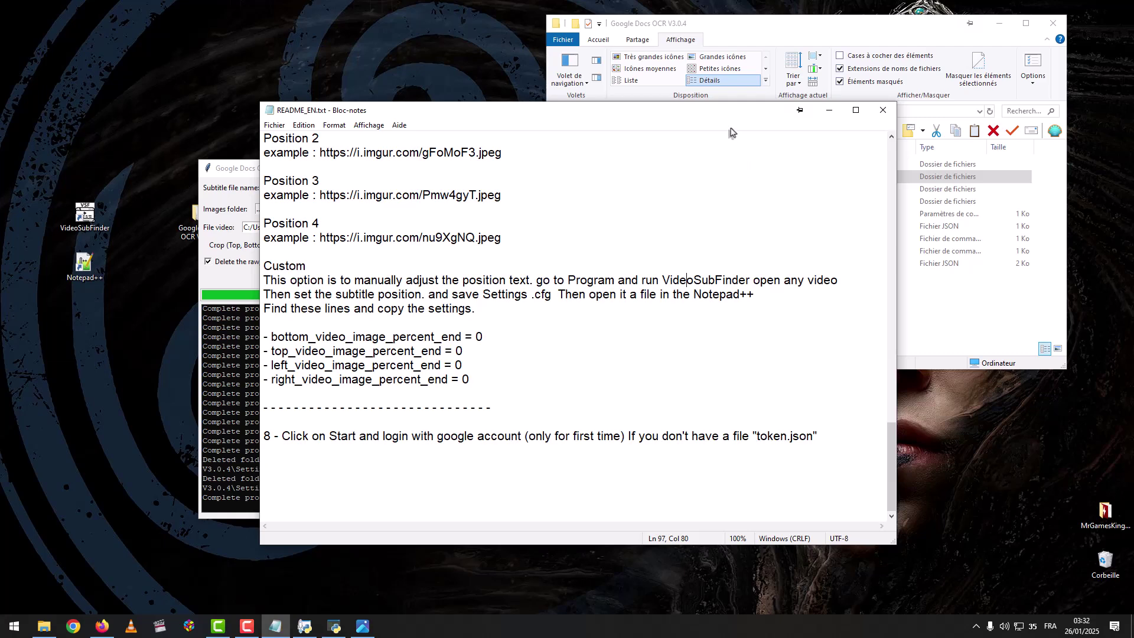
# - Shift the README and OCR windows down-right and open One Piece.mp4 for preview
pyautogui.moveTo(729, 118); pyautogui.dragTo(941, 147)
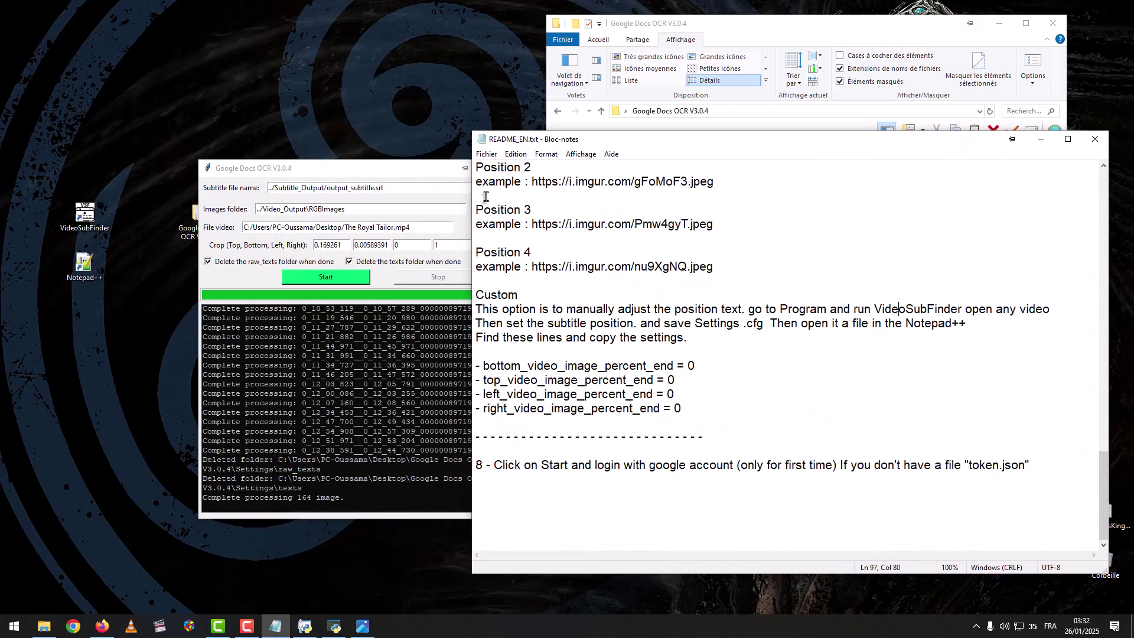
pyautogui.moveTo(427, 172); pyautogui.dragTo(648, 195)
pyautogui.doubleClick(308, 267)
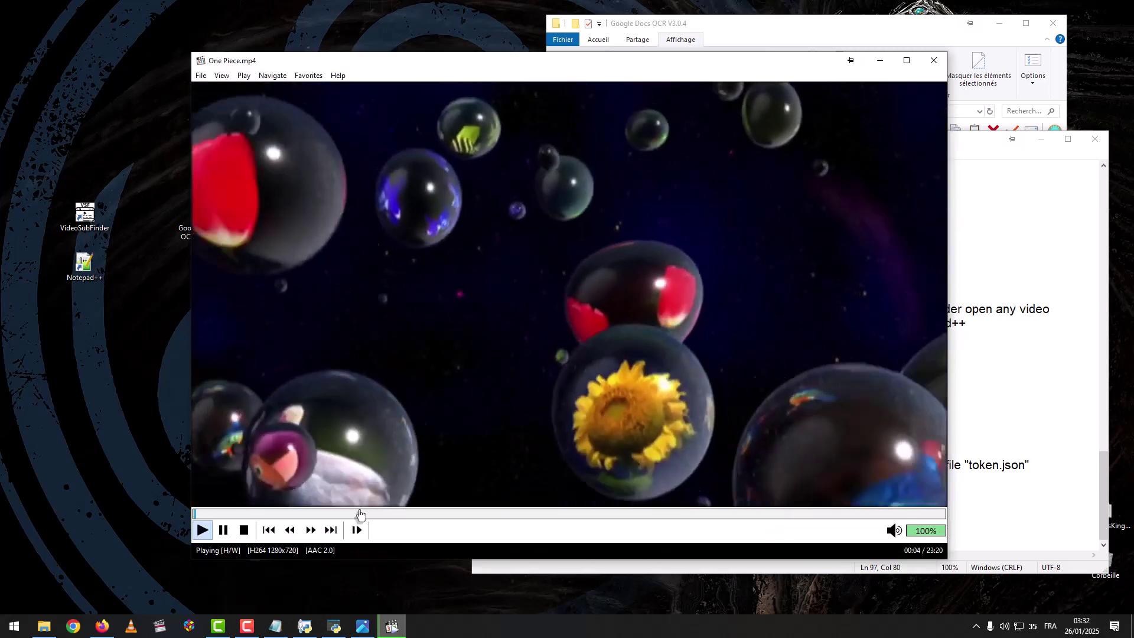
# - Skip ahead in One Piece.mp4 to a subtitled frame, pause it, and close the player
pyautogui.click(367, 514)
pyautogui.click(389, 514)
pyautogui.click(427, 514)
pyautogui.click(445, 514)
pyautogui.press('space')
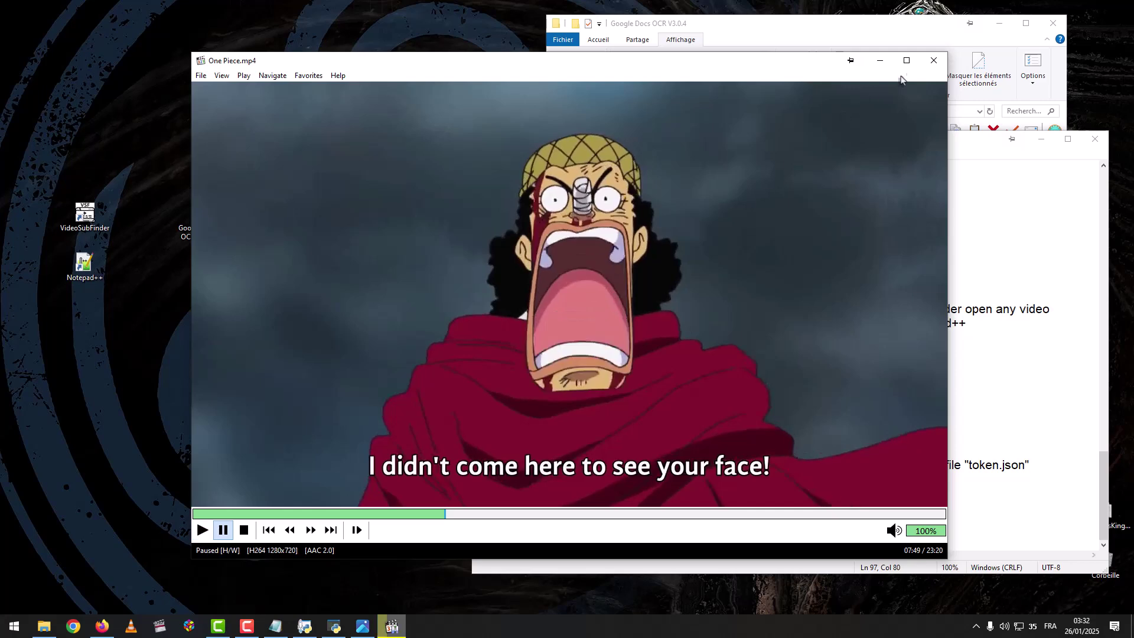
pyautogui.click(932, 61)
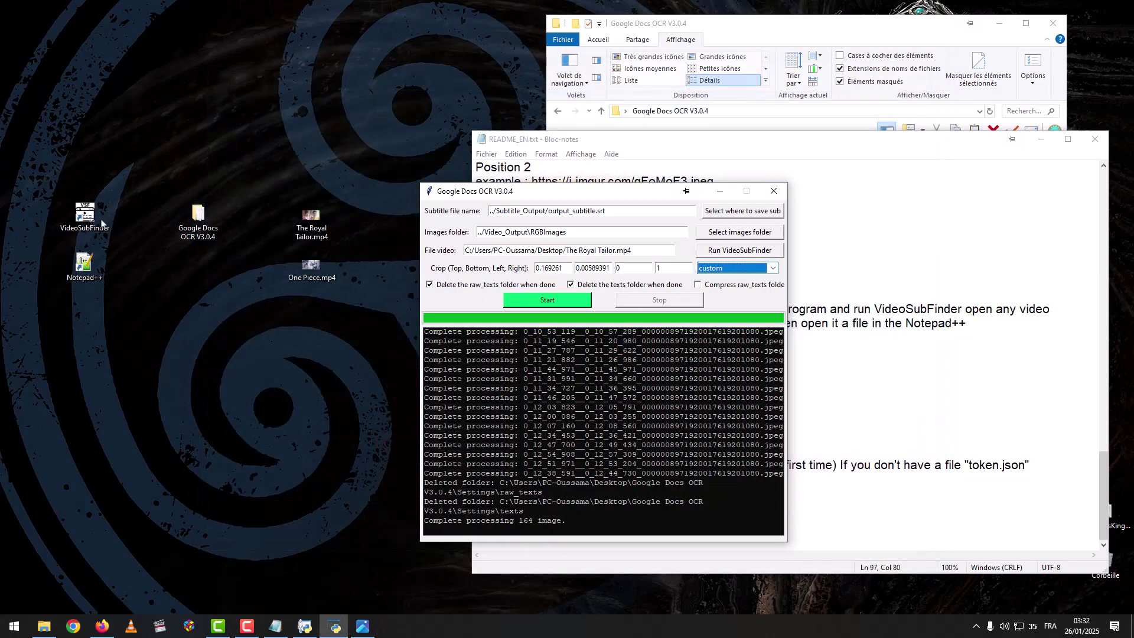
# - Launch VideoSubFinder, load One Piece.mp4 via Open Video, and move to a later frame
pyautogui.doubleClick(77, 211)
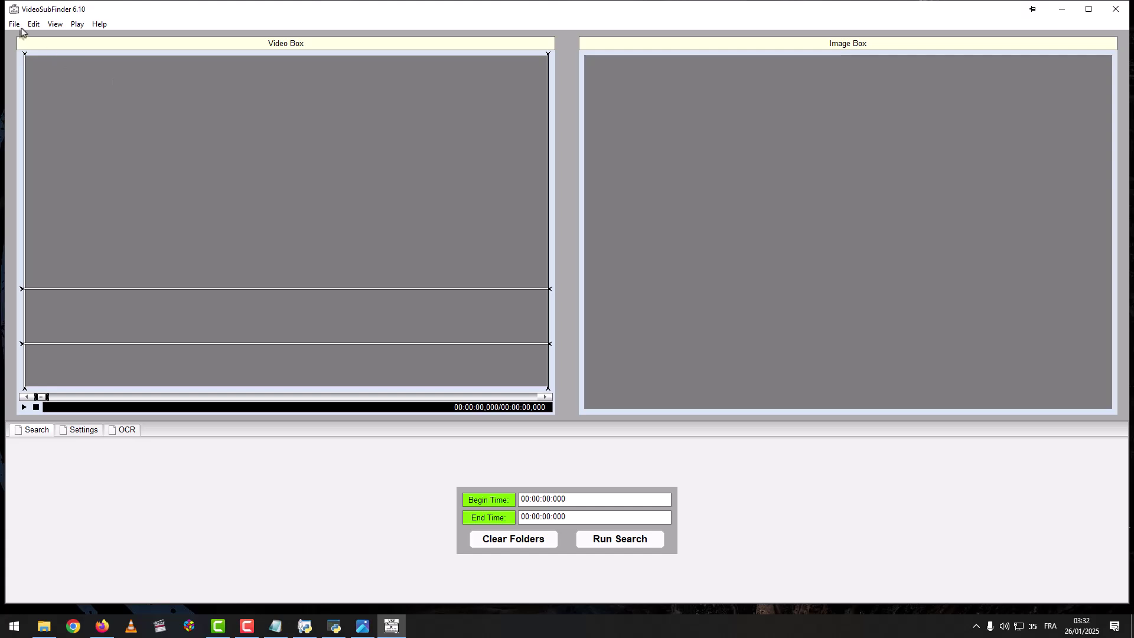
pyautogui.click(15, 24)
pyautogui.click(25, 38)
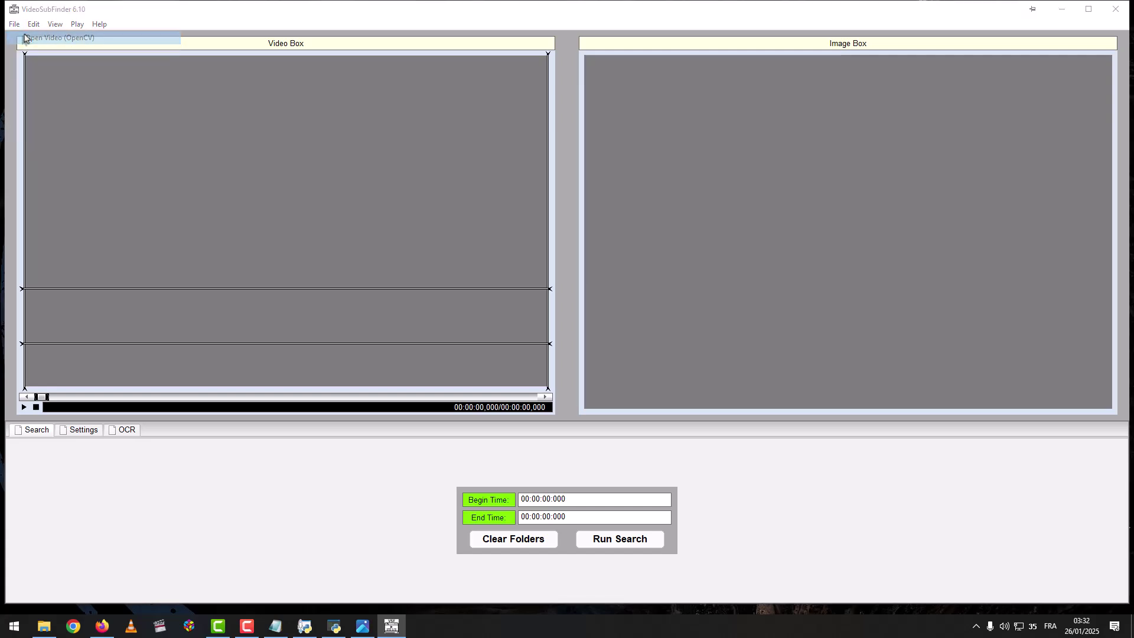
pyautogui.doubleClick(273, 148)
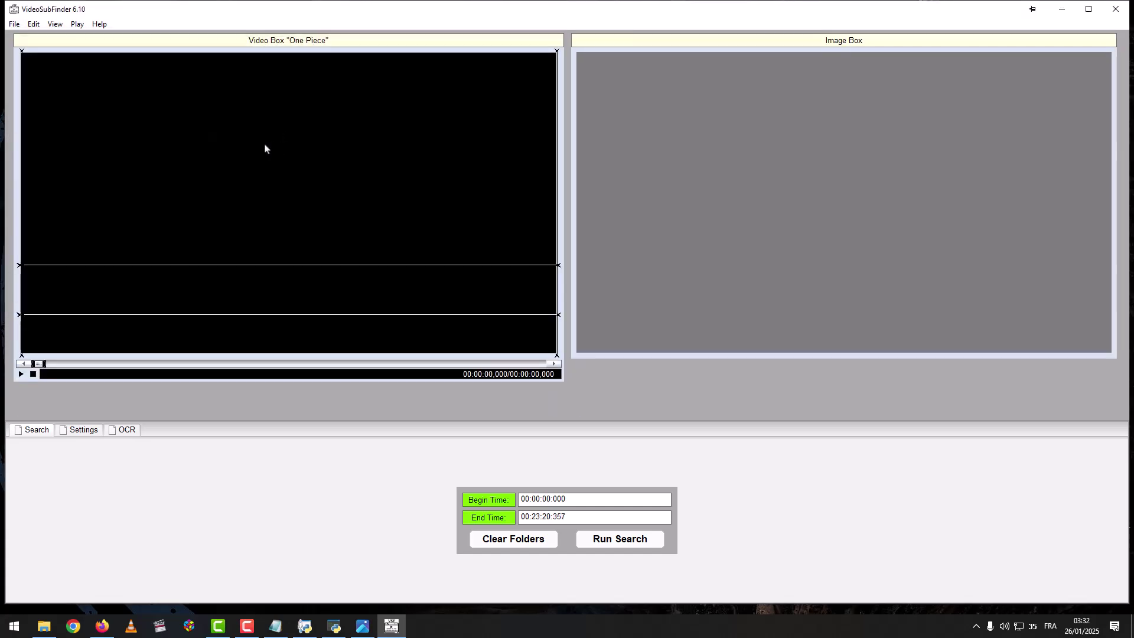
pyautogui.moveTo(60, 368); pyautogui.dragTo(241, 363)
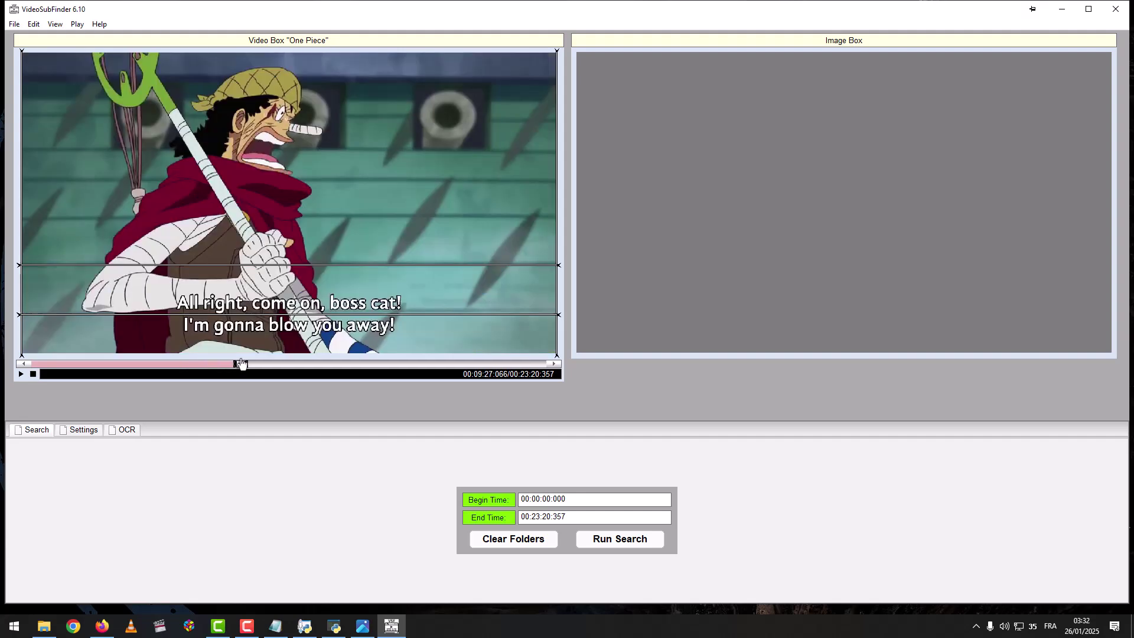
# - Drag the boundary lines around the subtitle band and save the settings as Settings.cfg on the desktop
pyautogui.moveTo(266, 311); pyautogui.dragTo(266, 344)
pyautogui.moveTo(286, 265); pyautogui.dragTo(286, 288)
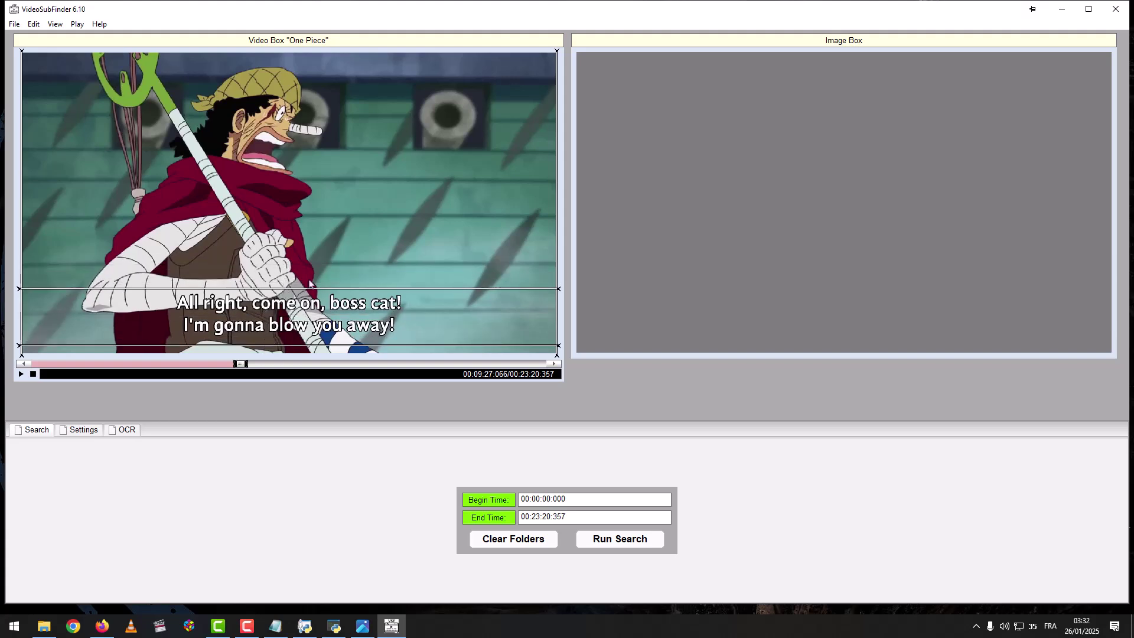
pyautogui.click(14, 25)
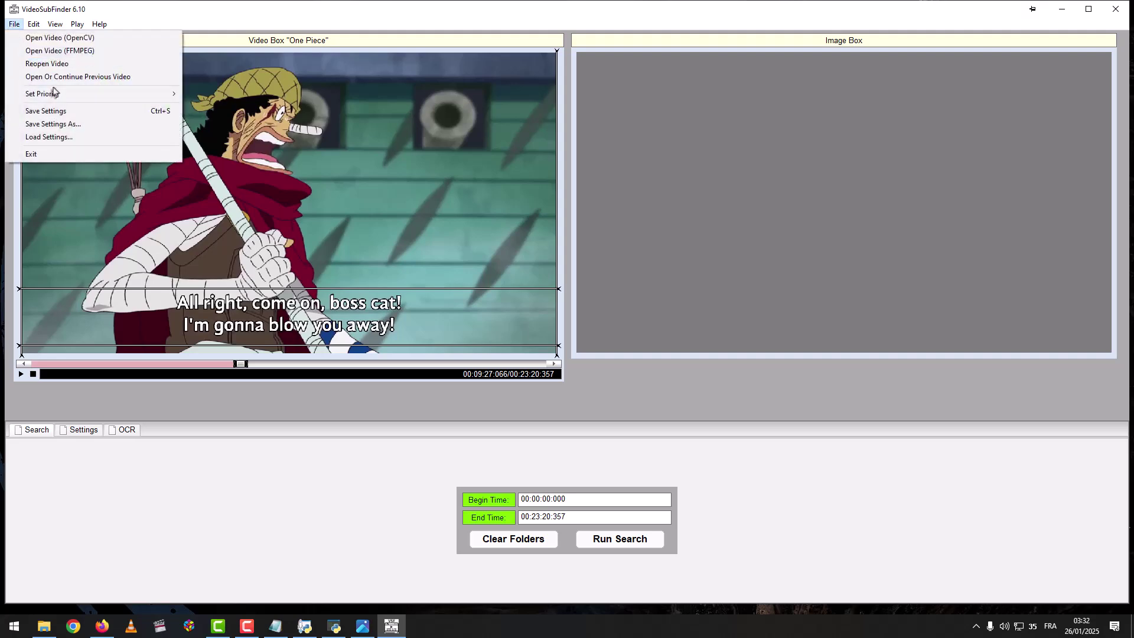
pyautogui.click(66, 126)
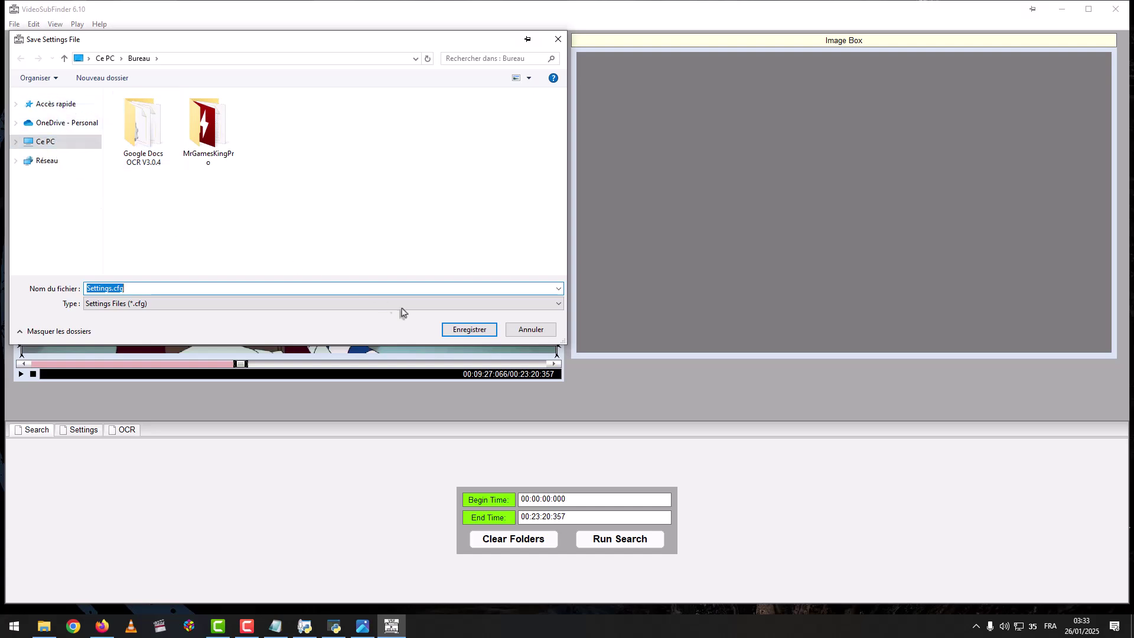
pyautogui.click(470, 329)
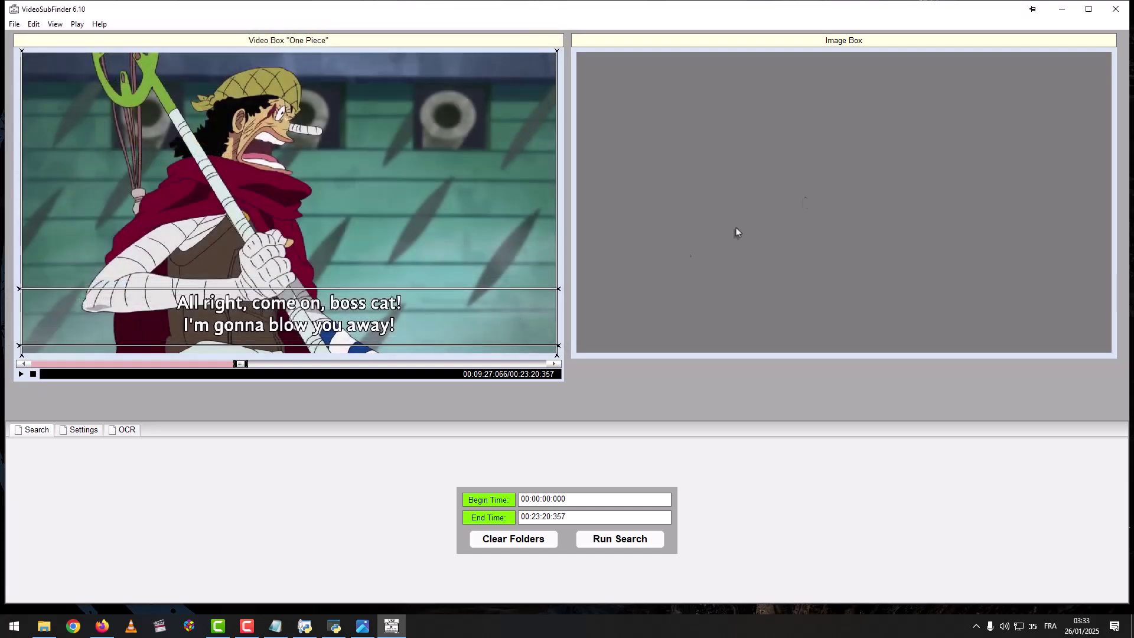
pyautogui.click(1115, 9)
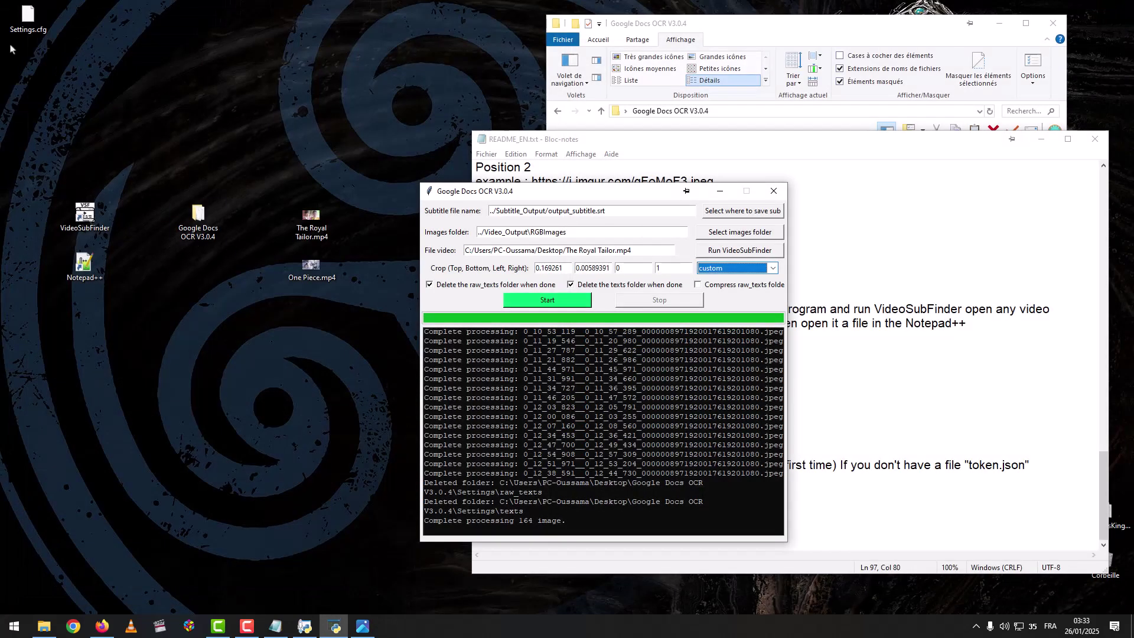
# - Show Settings.cfg's crop lines 113–116 in Notepad++ beside the Google Docs OCR window
pyautogui.moveTo(23, 22); pyautogui.dragTo(84, 266)
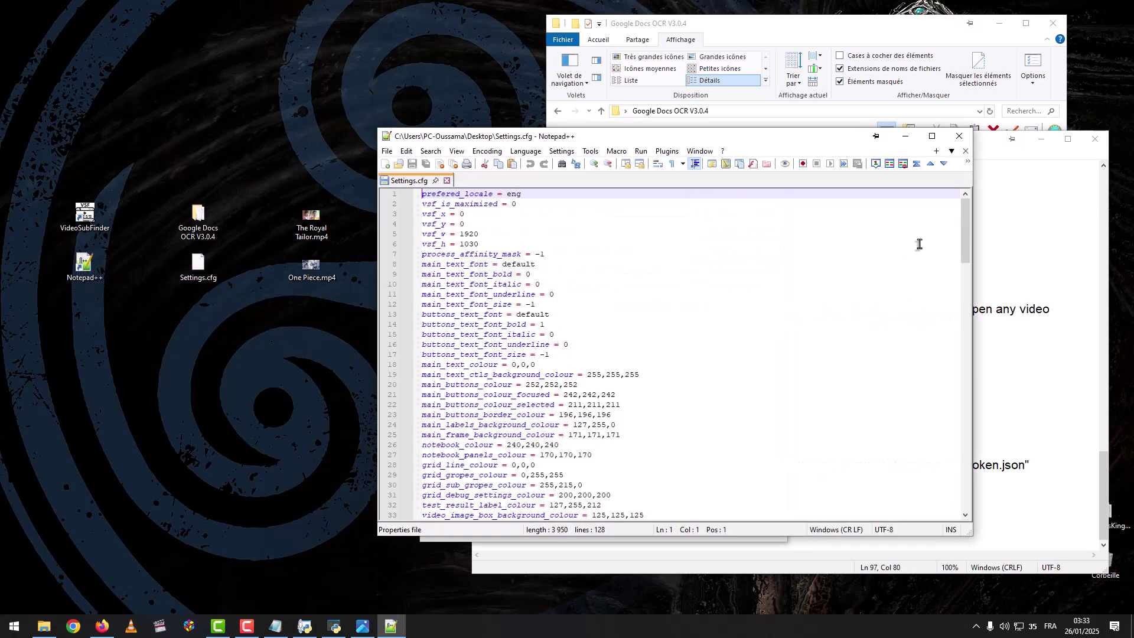
pyautogui.moveTo(966, 242); pyautogui.dragTo(890, 405)
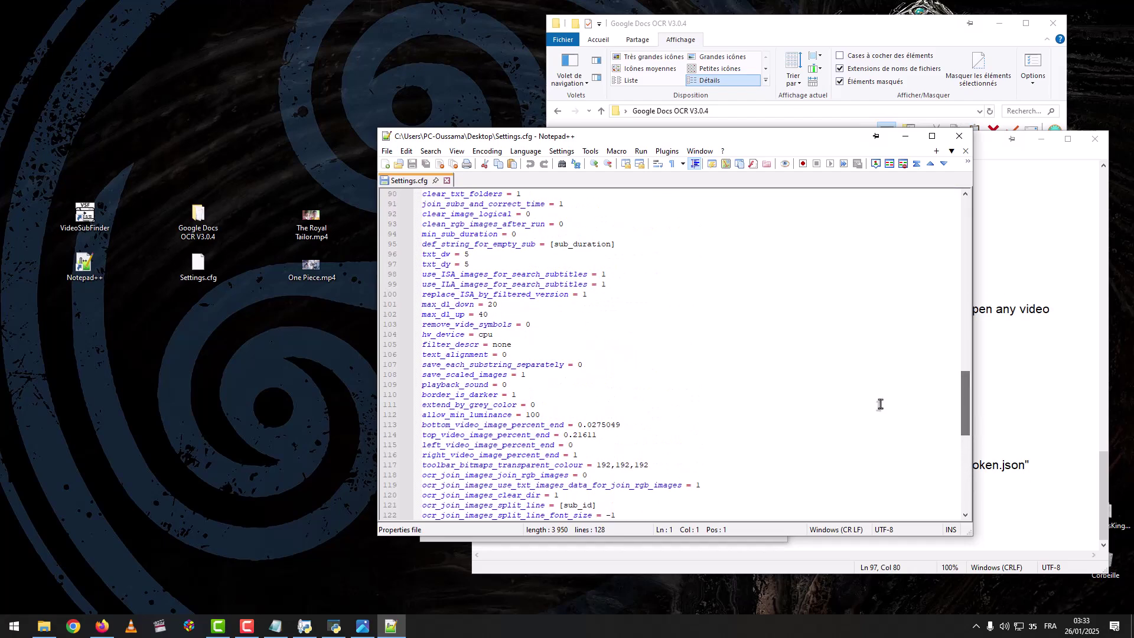
pyautogui.scroll(-1, 712, 445)
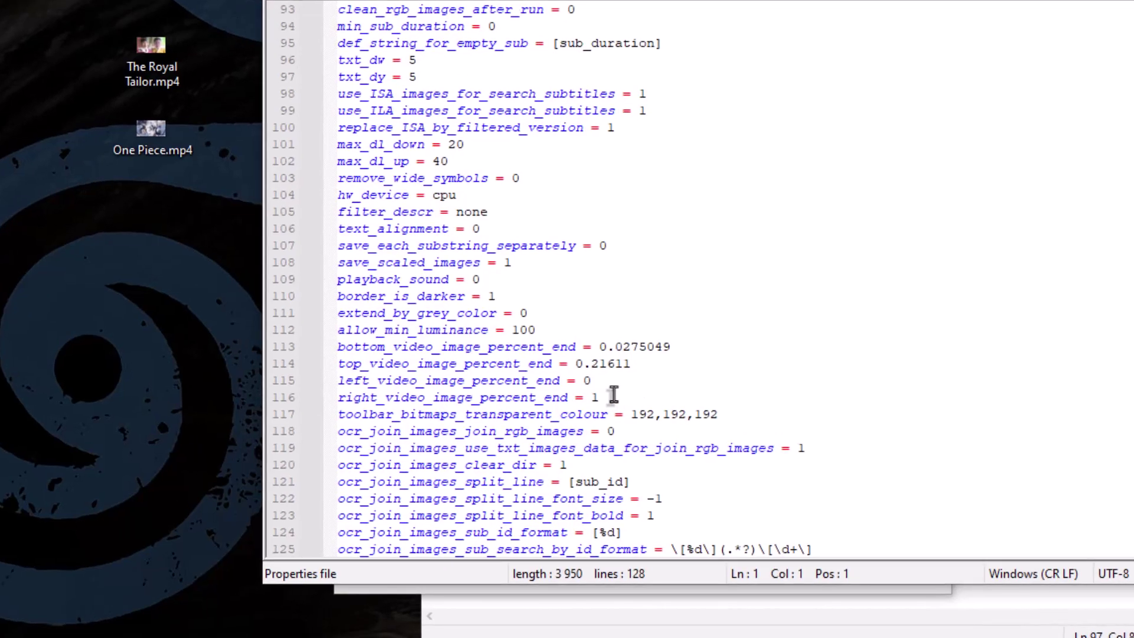
pyautogui.moveTo(615, 394); pyautogui.dragTo(337, 347)
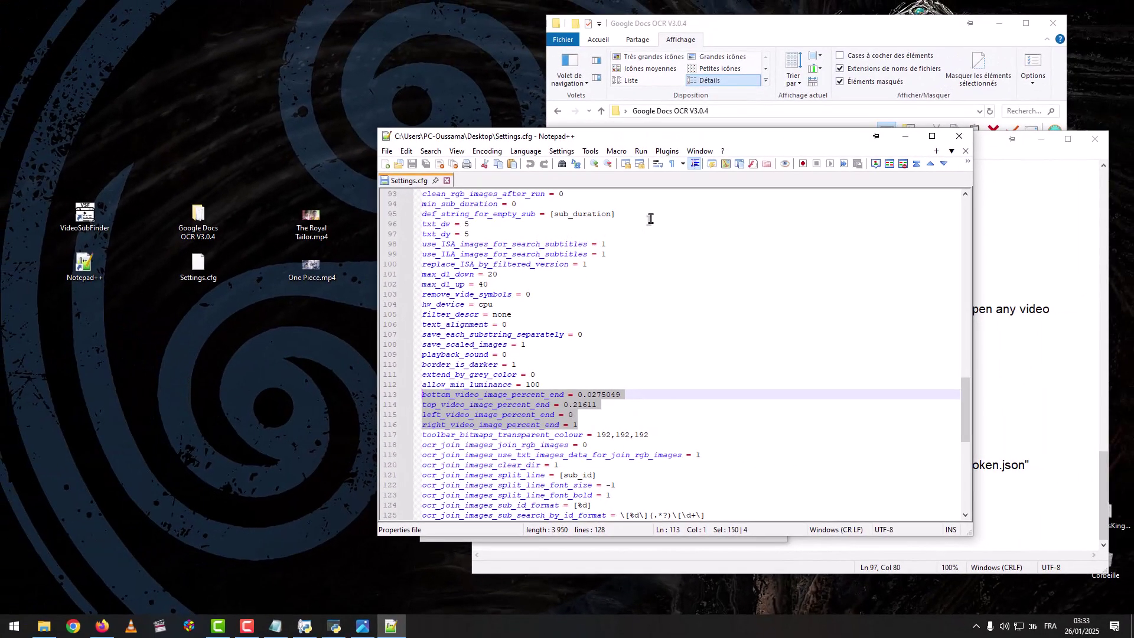
pyautogui.moveTo(695, 140); pyautogui.dragTo(776, 136)
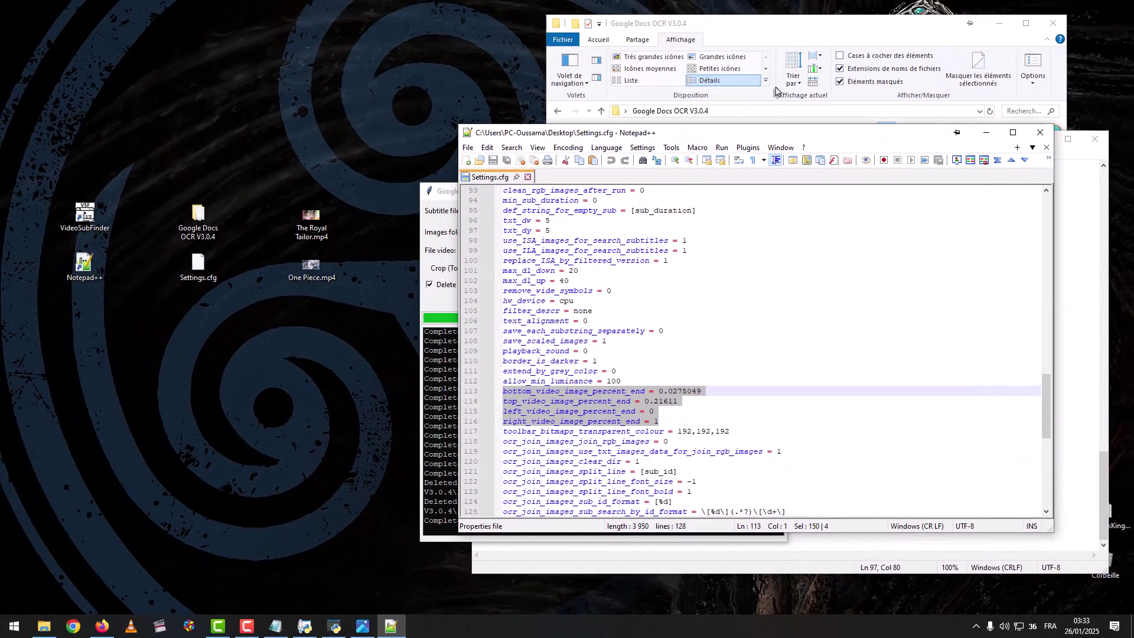
pyautogui.click(439, 228)
pyautogui.moveTo(530, 196); pyautogui.dragTo(236, 201)
pyautogui.click(630, 136)
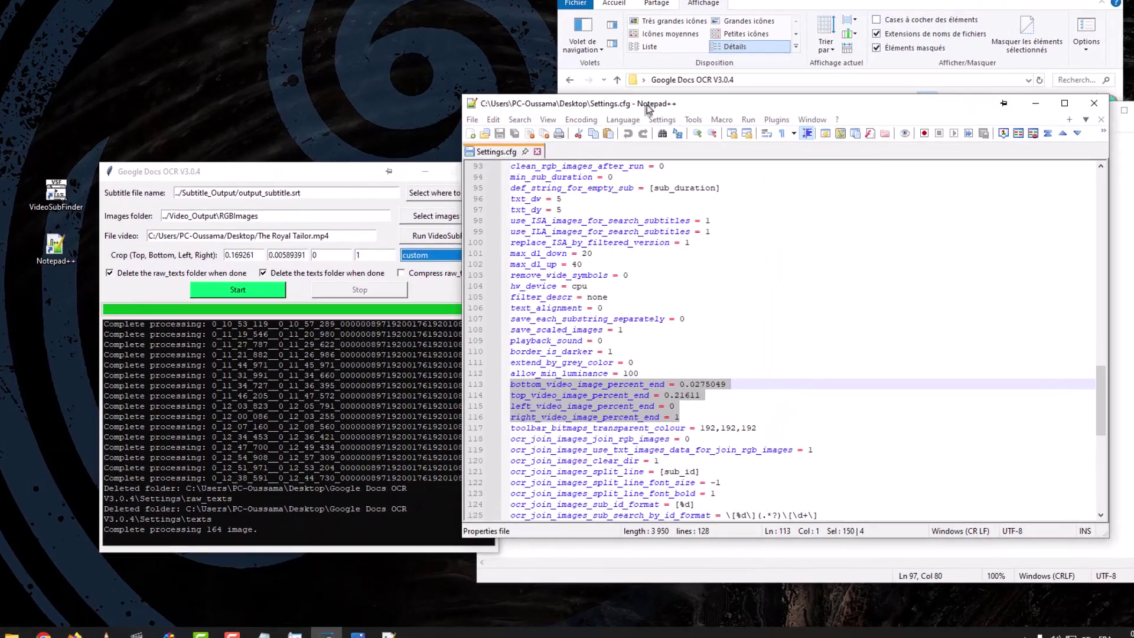
pyautogui.moveTo(648, 110); pyautogui.dragTo(721, 134)
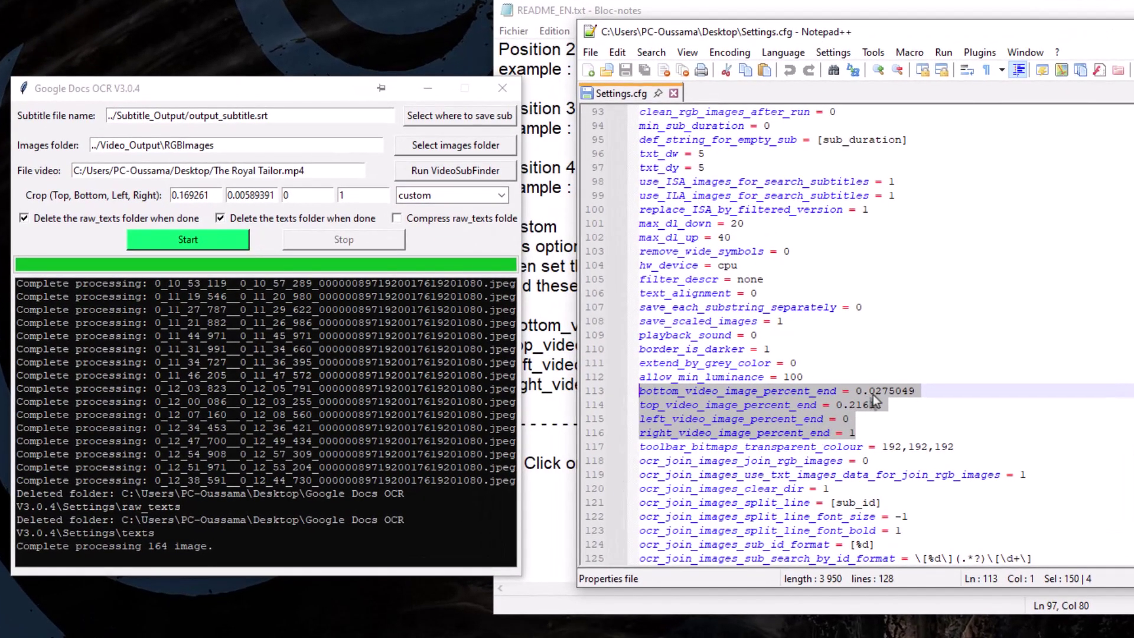
pyautogui.click(872, 395)
# - Copy the crop values 0.0275049, 0.21611, 0 and 1 into the four Crop fields
pyautogui.moveTo(913, 391); pyautogui.dragTo(860, 391)
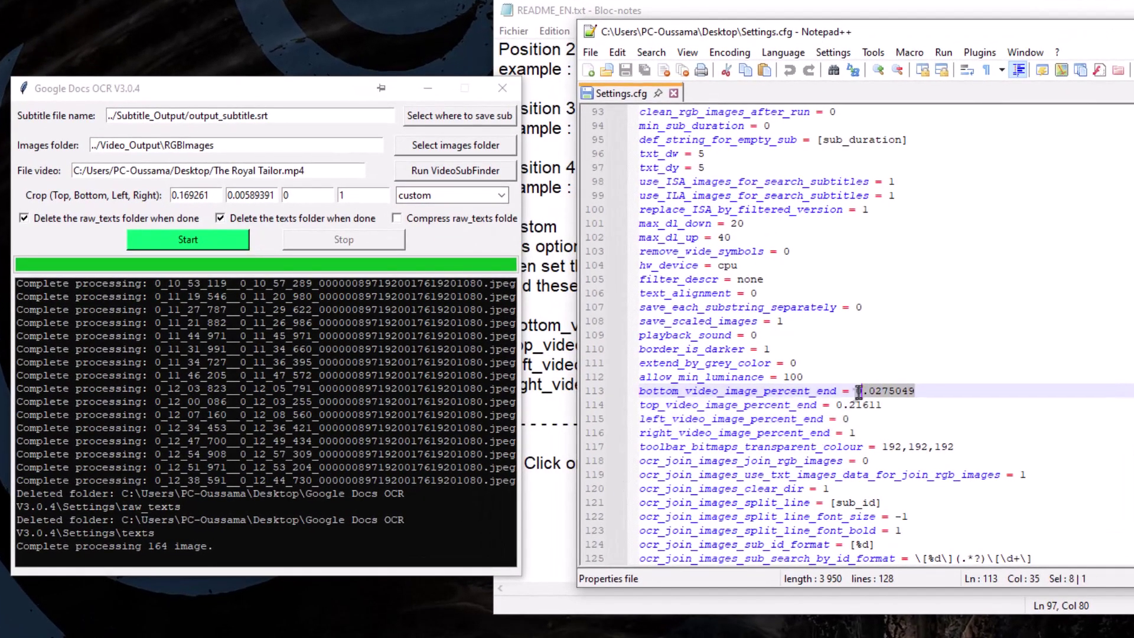
pyautogui.rightClick(860, 395)
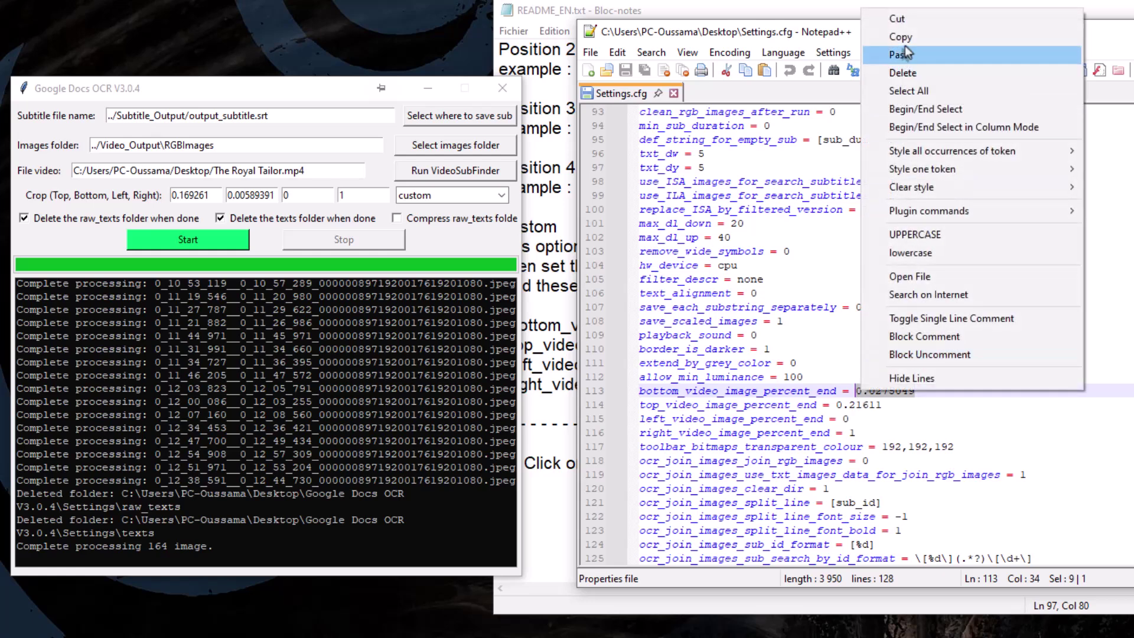
pyautogui.click(895, 37)
pyautogui.moveTo(210, 200); pyautogui.dragTo(140, 204)
pyautogui.hotkey('ctrl', 'v')
pyautogui.moveTo(883, 405); pyautogui.dragTo(838, 406)
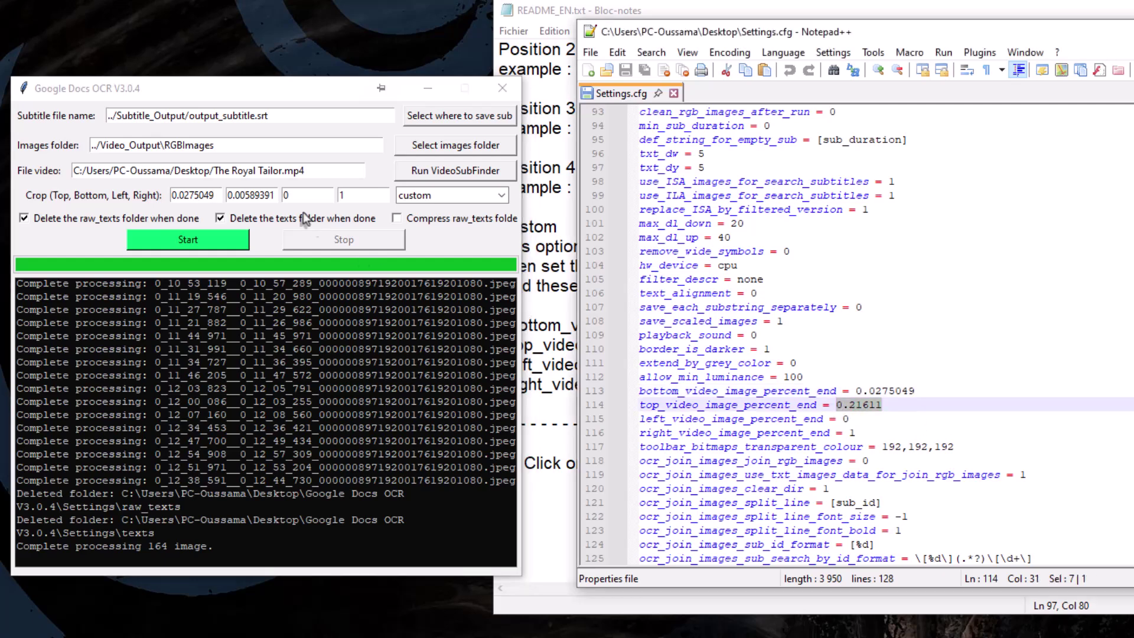
pyautogui.moveTo(273, 199); pyautogui.dragTo(198, 201)
pyautogui.hotkey('ctrl', 'v')
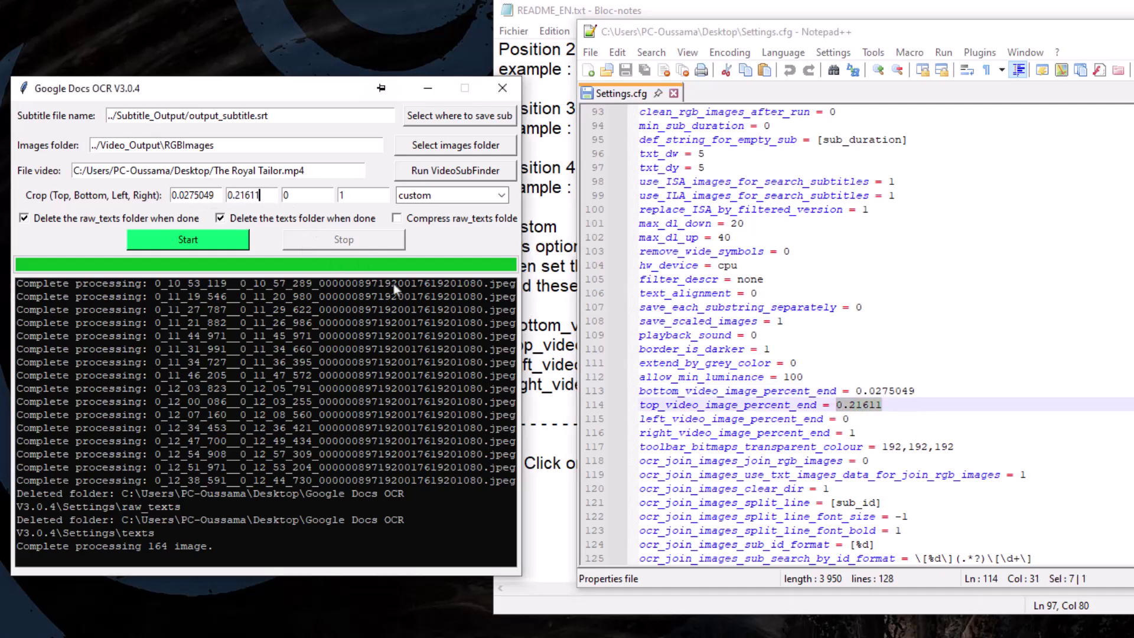
pyautogui.moveTo(854, 420); pyautogui.dragTo(844, 419)
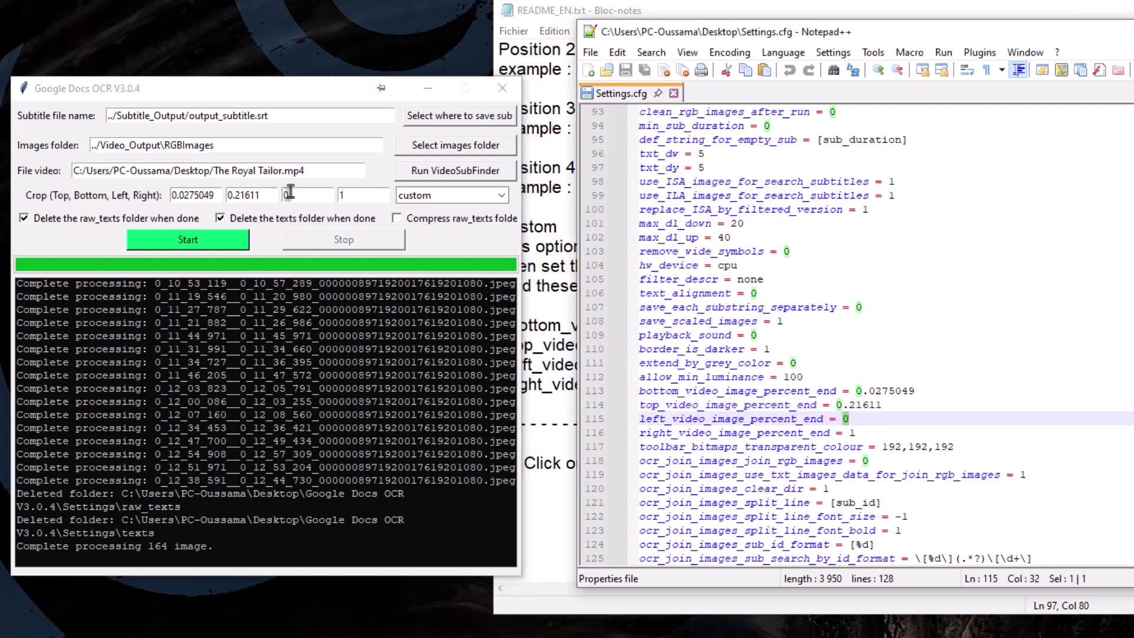
pyautogui.moveTo(292, 195); pyautogui.dragTo(282, 196)
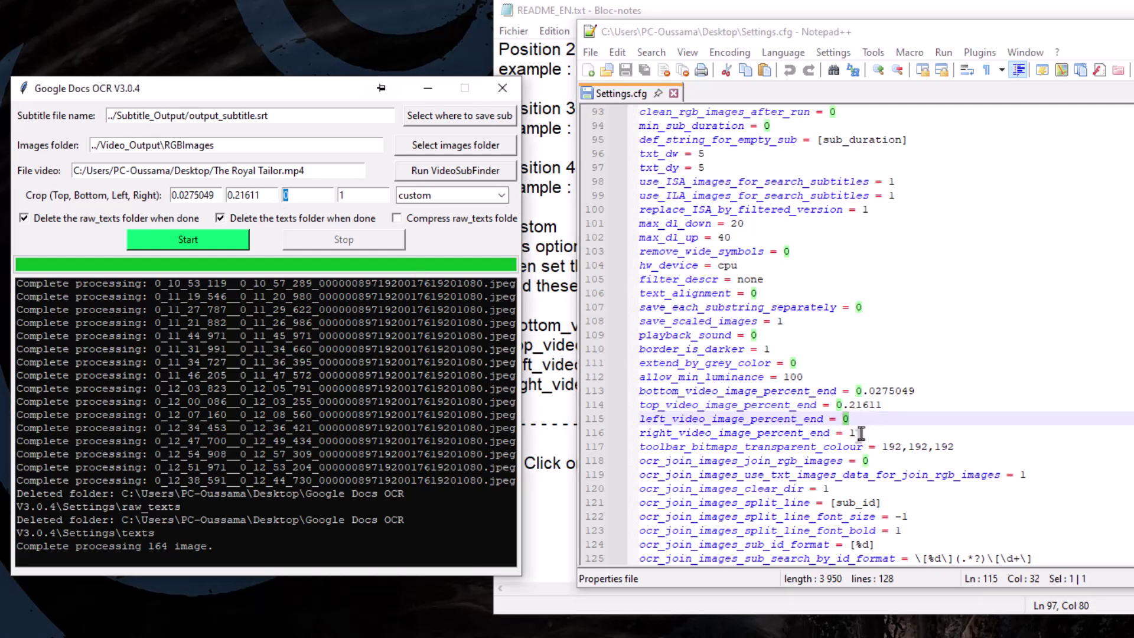
pyautogui.moveTo(861, 432); pyautogui.dragTo(850, 433)
pyautogui.moveTo(348, 195); pyautogui.dragTo(341, 195)
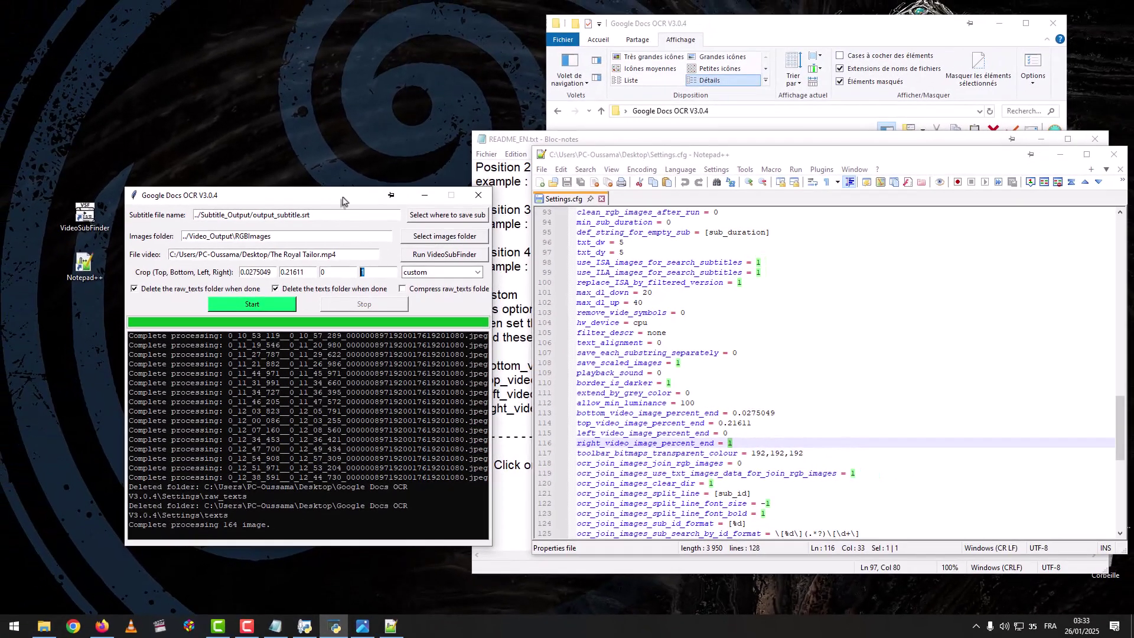
# - Run VideoSubFinder on One Piece.mp4 and bring the processing console forward
pyautogui.moveTo(309, 92); pyautogui.dragTo(324, 92)
pyautogui.moveTo(350, 198); pyautogui.dragTo(449, 192)
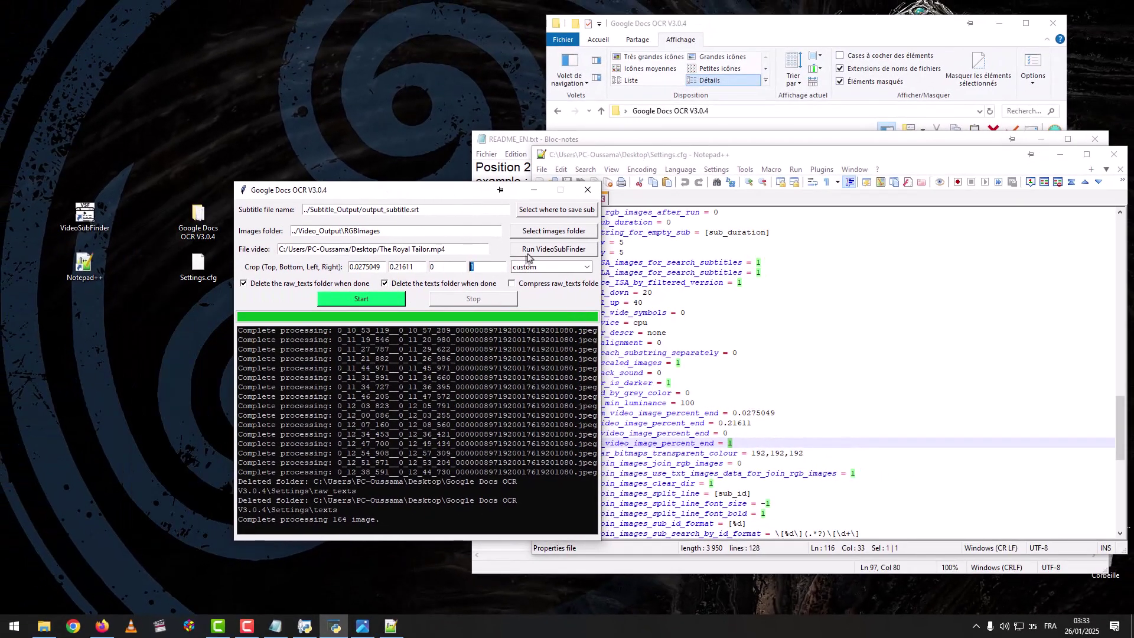
pyautogui.click(526, 252)
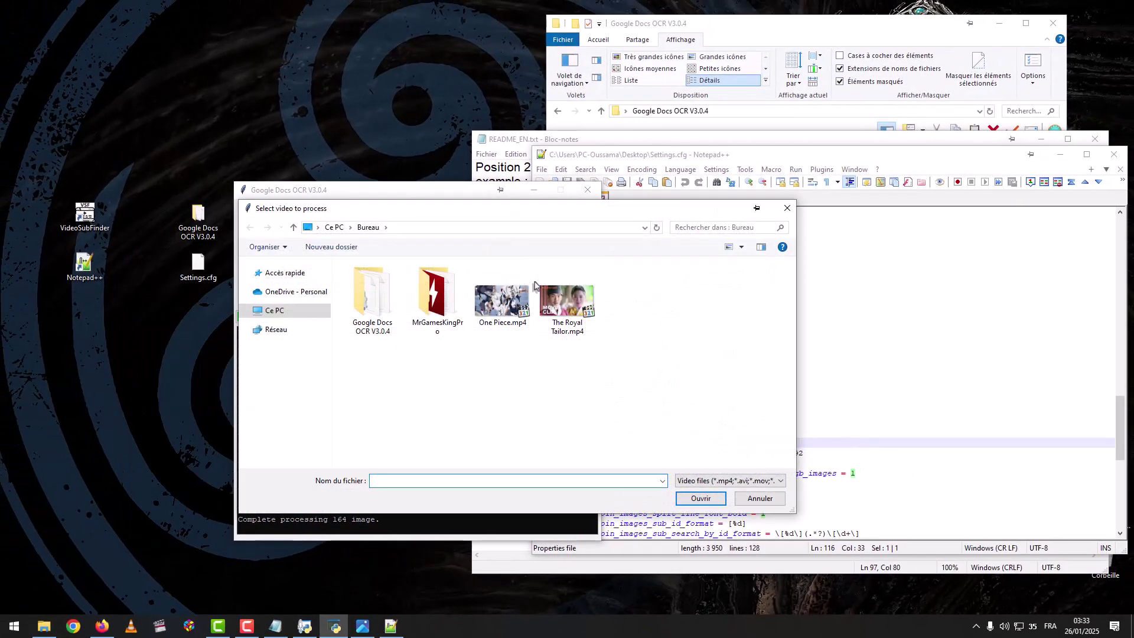
pyautogui.doubleClick(495, 306)
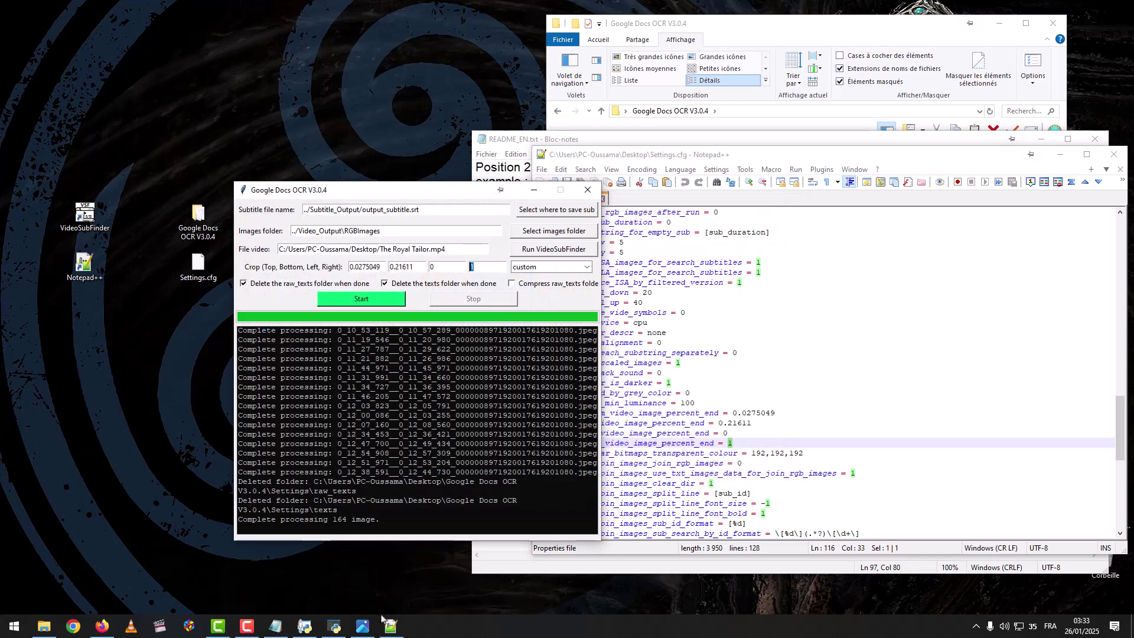
pyautogui.moveTo(344, 627)
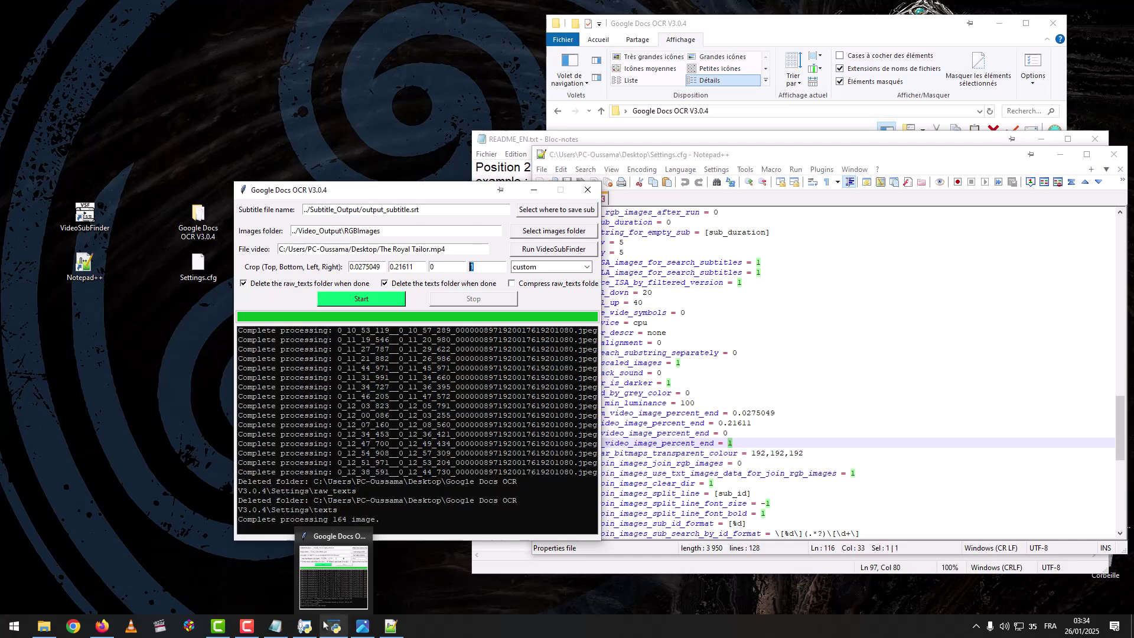
pyautogui.click(304, 626)
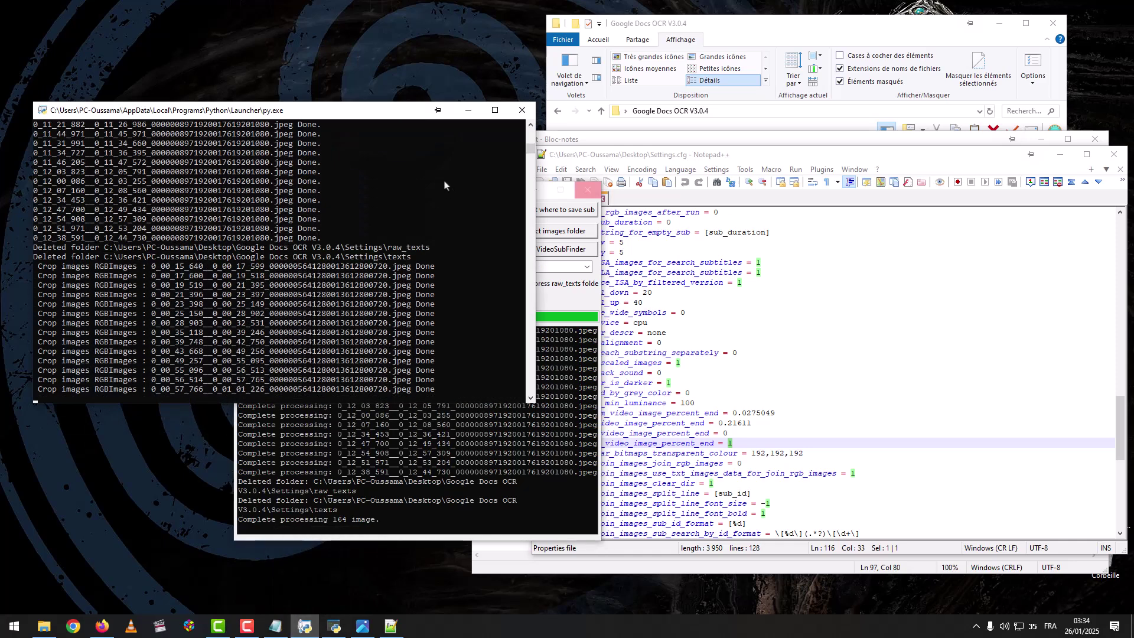
# - Go into Video_Output\RGBImages in the Google Docs OCR V3.0.4 folder
pyautogui.click(862, 35)
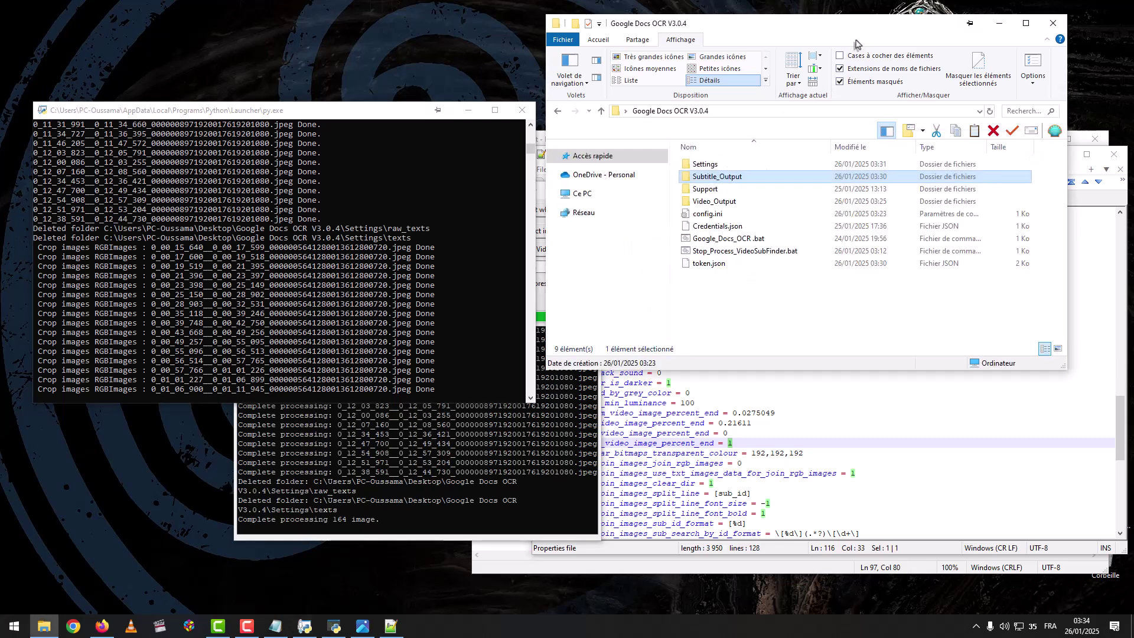
pyautogui.doubleClick(724, 202)
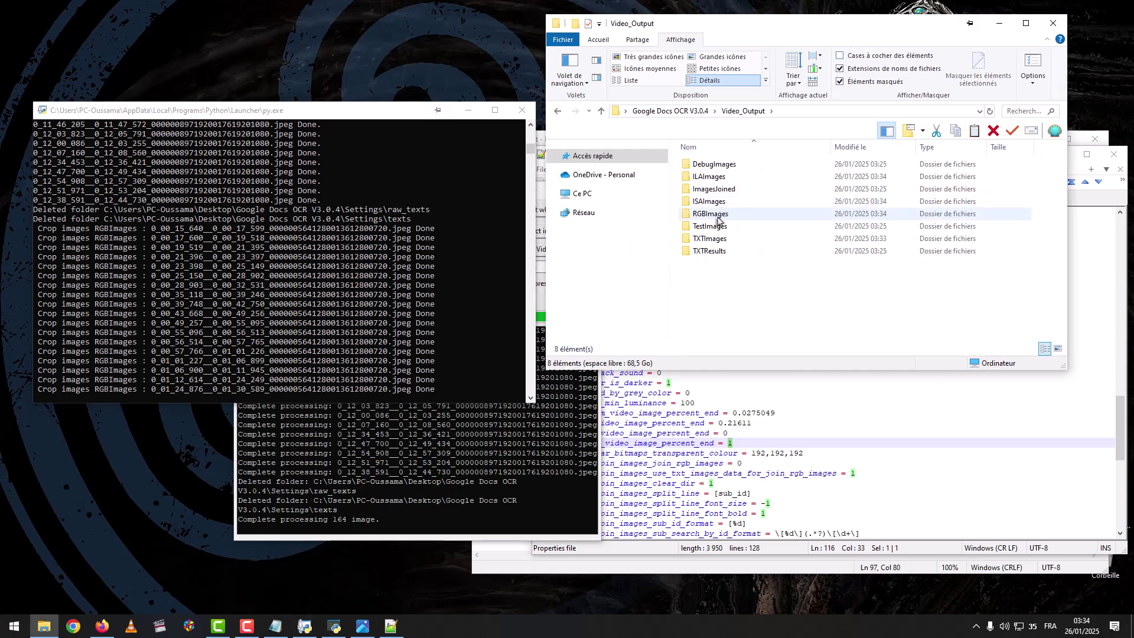
pyautogui.doubleClick(719, 214)
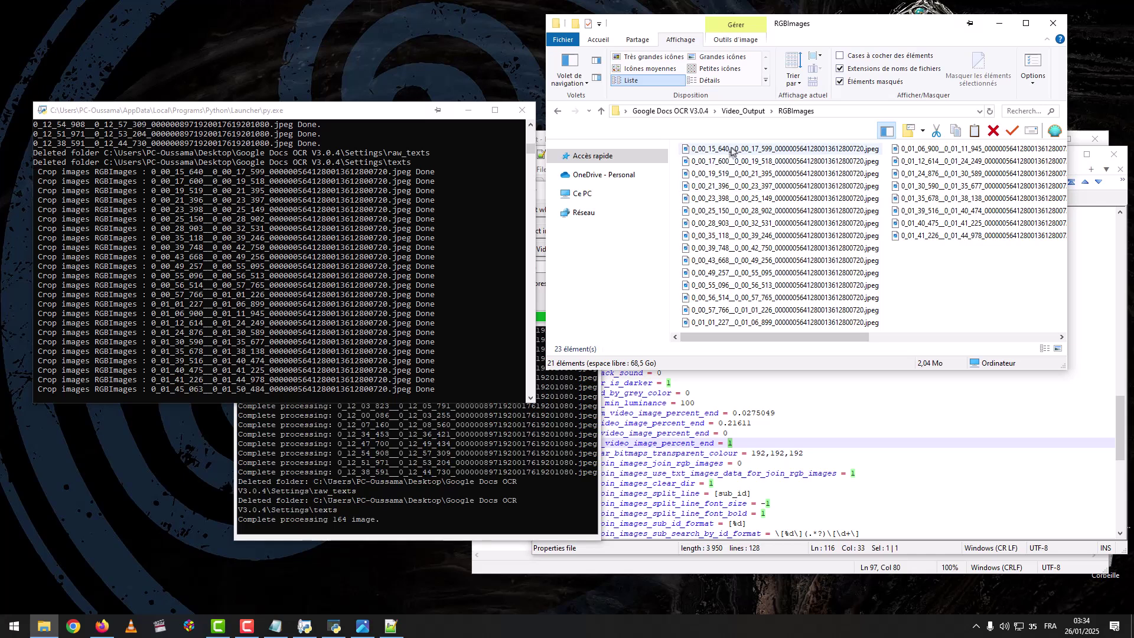
# - View the first cropped jpeg in Photos, page through six more subtitle crops, then close Photos
pyautogui.click(730, 152)
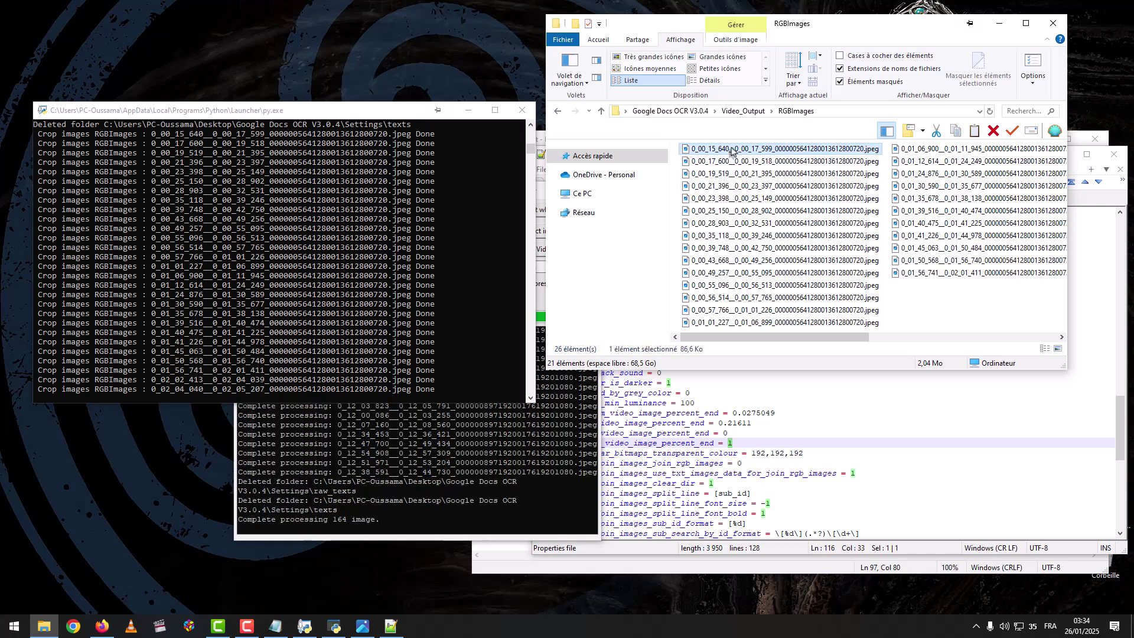
pyautogui.doubleClick(730, 151)
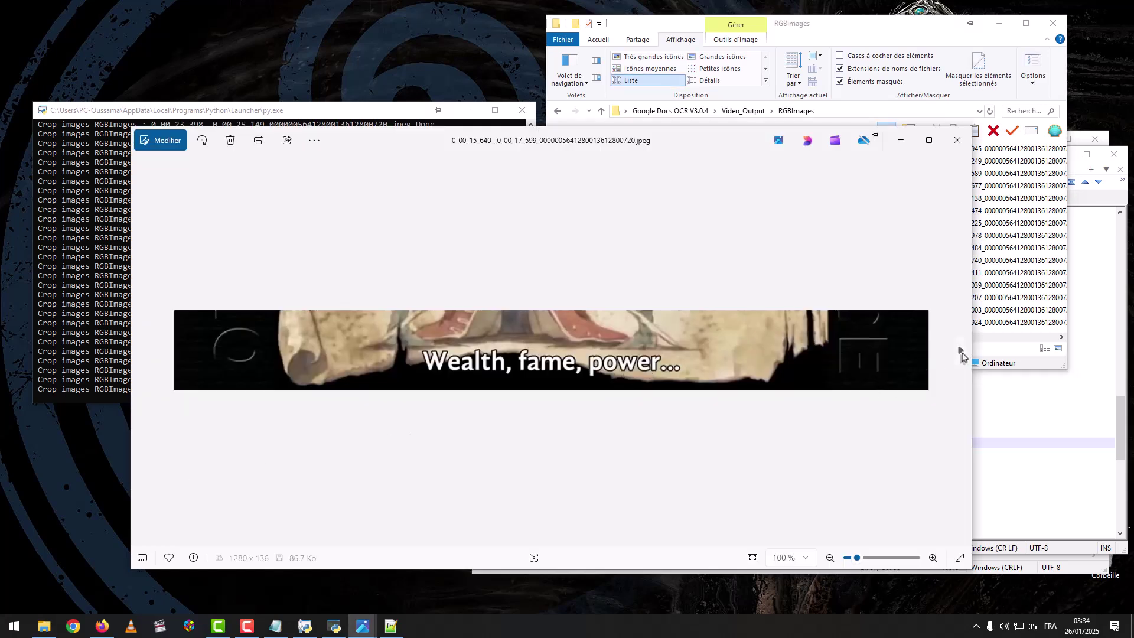
pyautogui.click(960, 352)
pyautogui.click(960, 352)
pyautogui.click(961, 352)
pyautogui.click(962, 352)
pyautogui.click(961, 352)
pyautogui.click(961, 352)
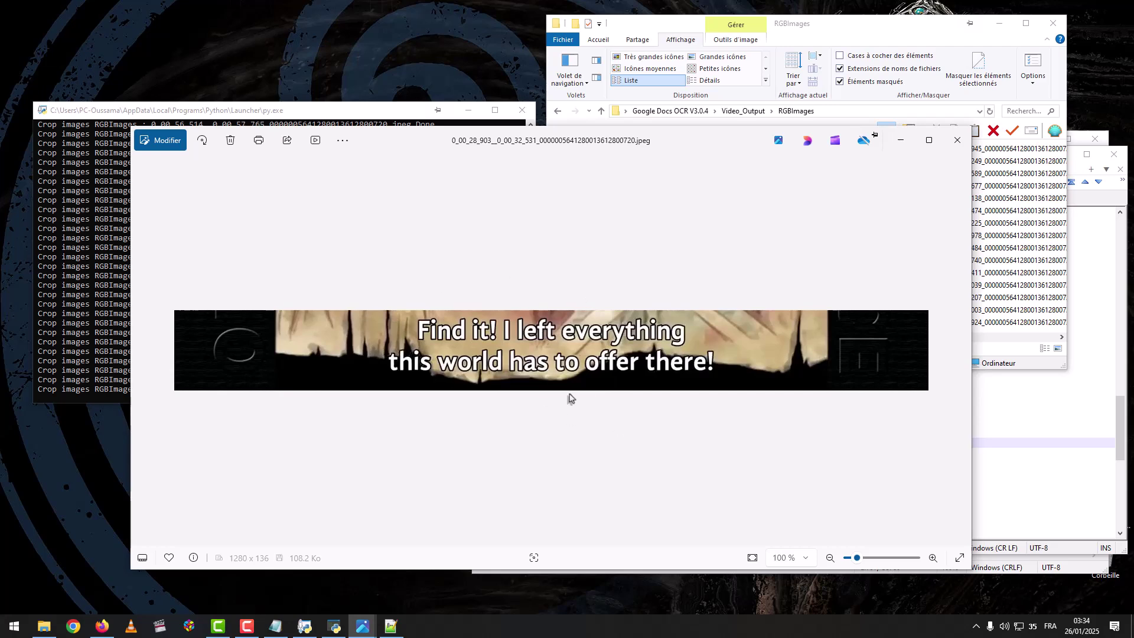
pyautogui.click(957, 140)
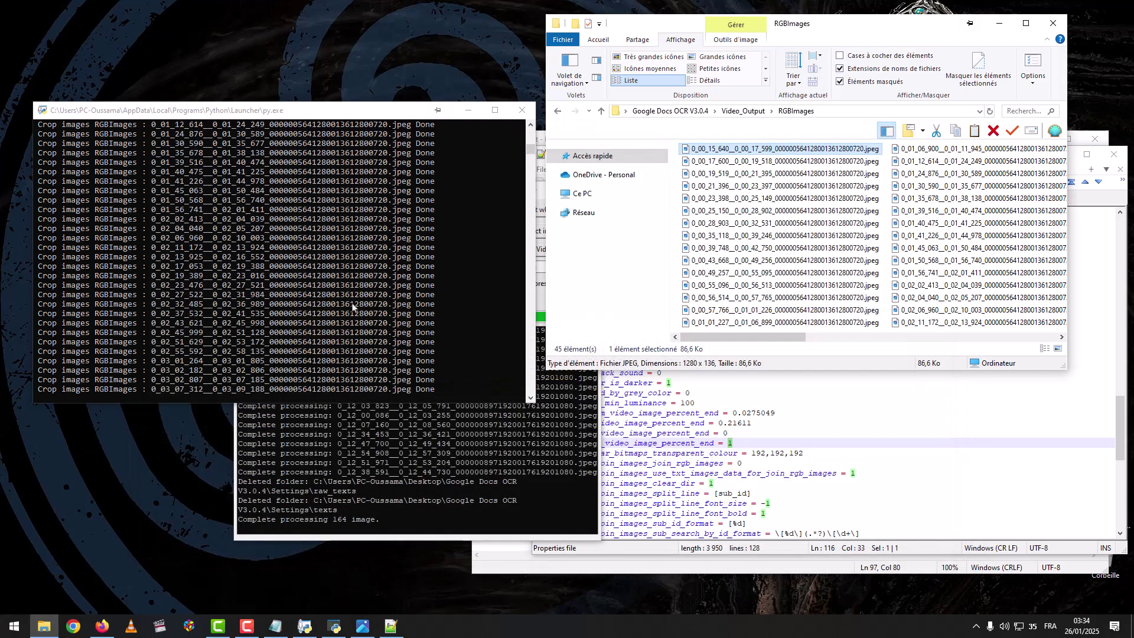
# - Minimize the README notes, then place the image folder and processing console side by side
pyautogui.click(927, 404)
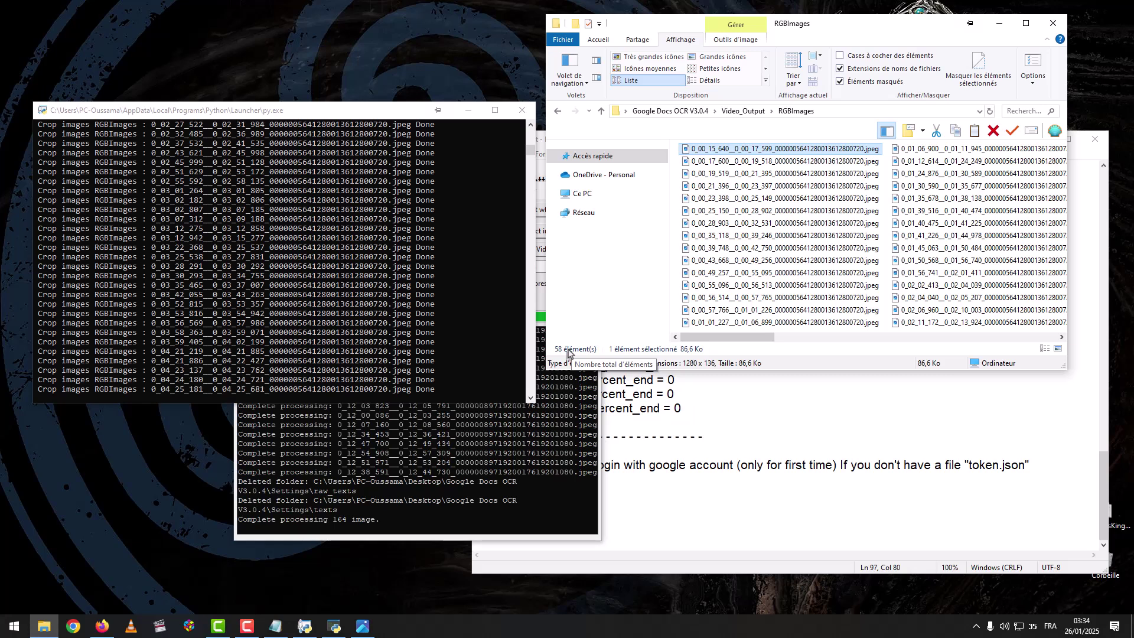
pyautogui.click(700, 421)
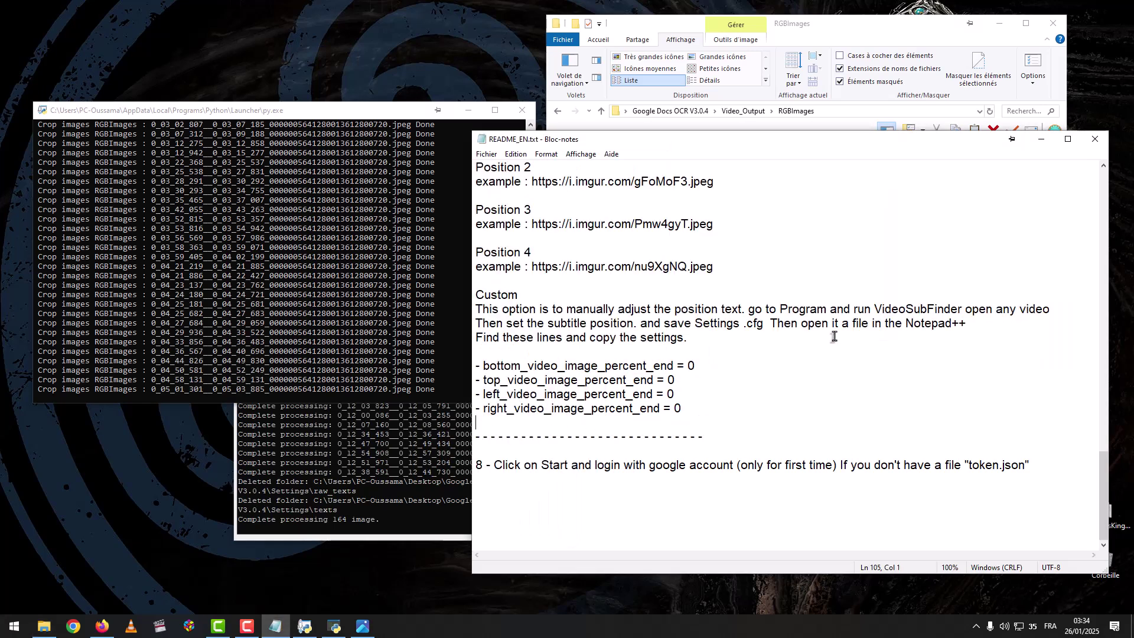
pyautogui.click(1042, 146)
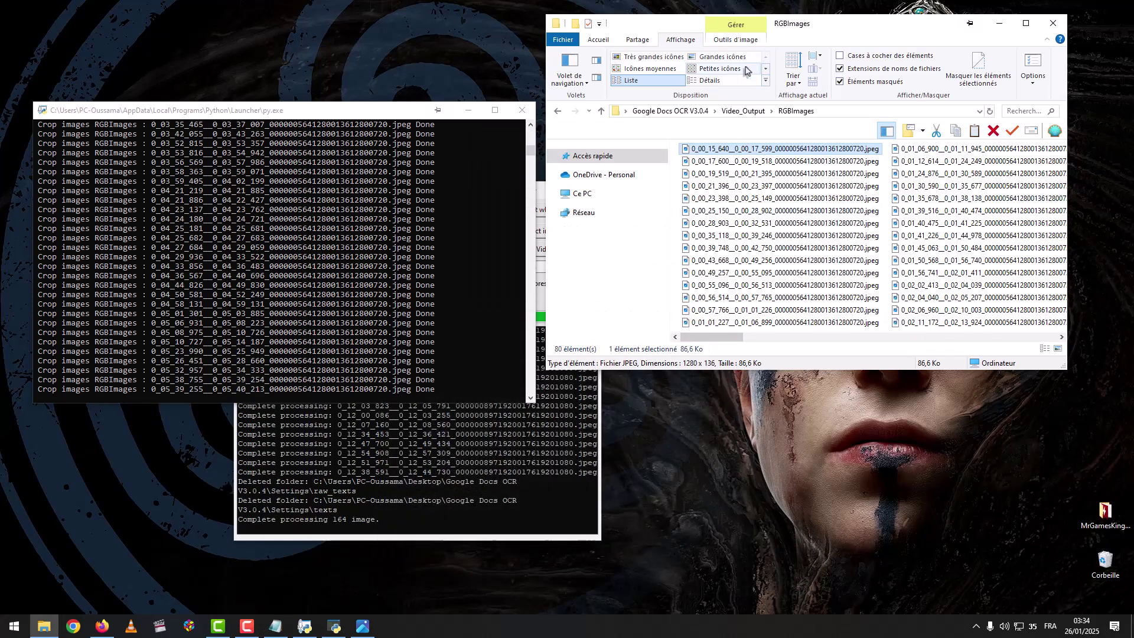
pyautogui.moveTo(830, 33); pyautogui.dragTo(881, 97)
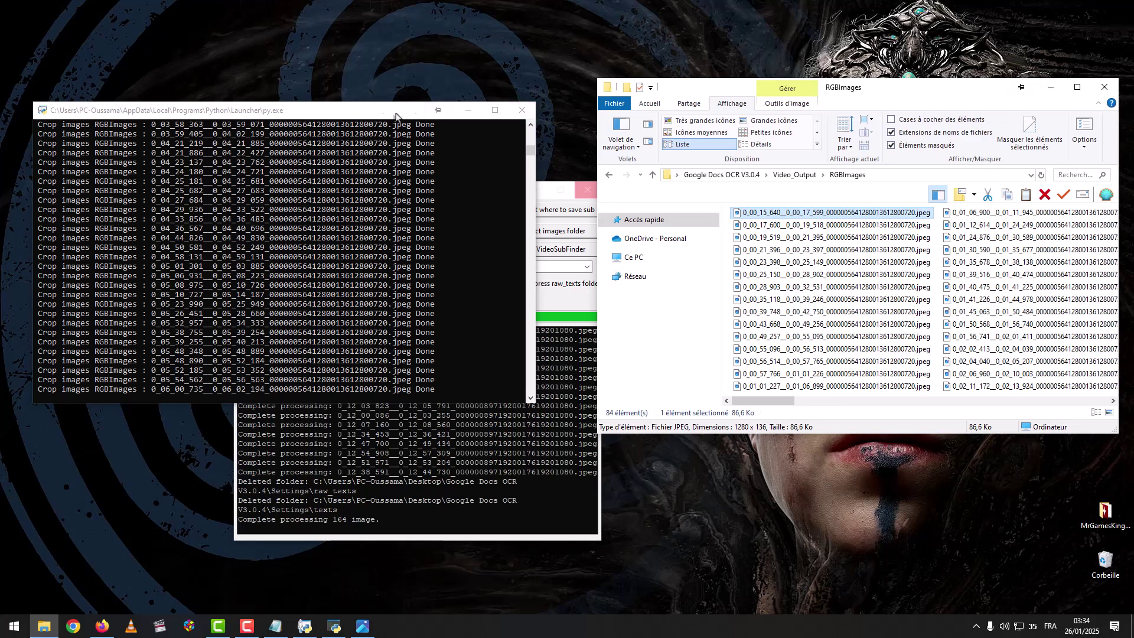
pyautogui.moveTo(362, 115); pyautogui.dragTo(356, 92)
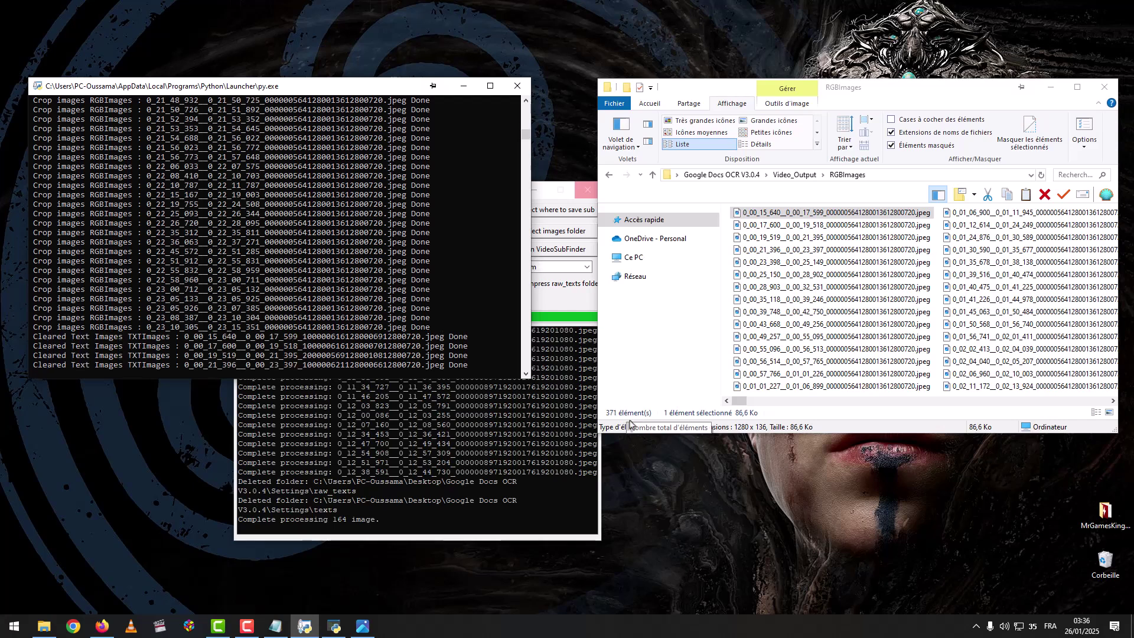
# - Go to Video_Output, enter TXTImages, and open the first cleaned text image
pyautogui.click(803, 174)
pyautogui.doubleClick(761, 303)
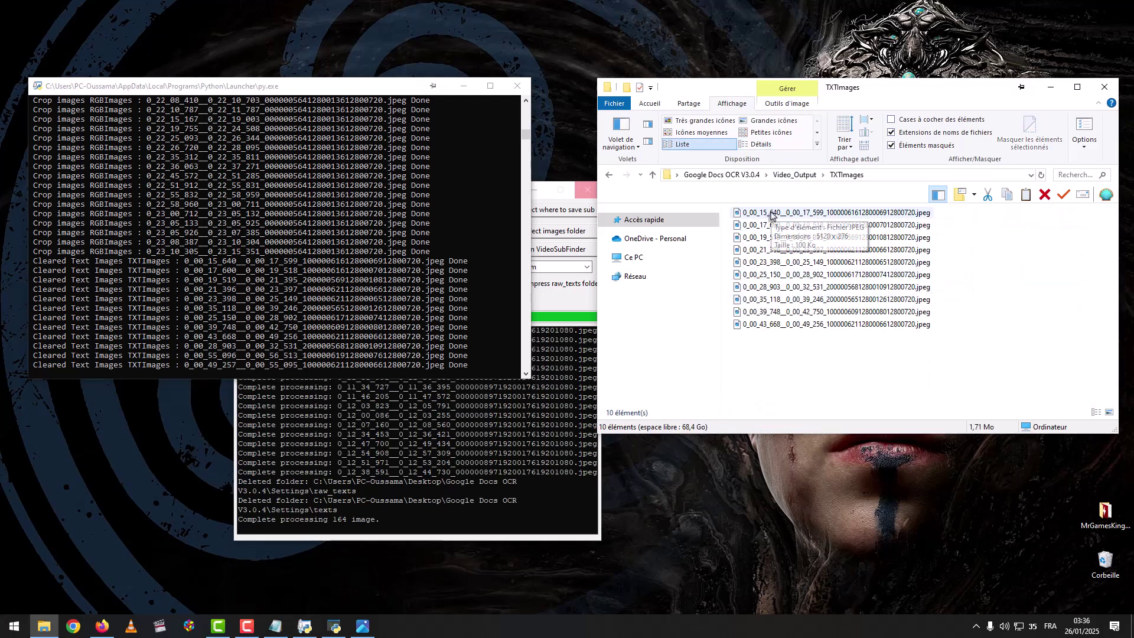
pyautogui.click(770, 214)
pyautogui.doubleClick(771, 214)
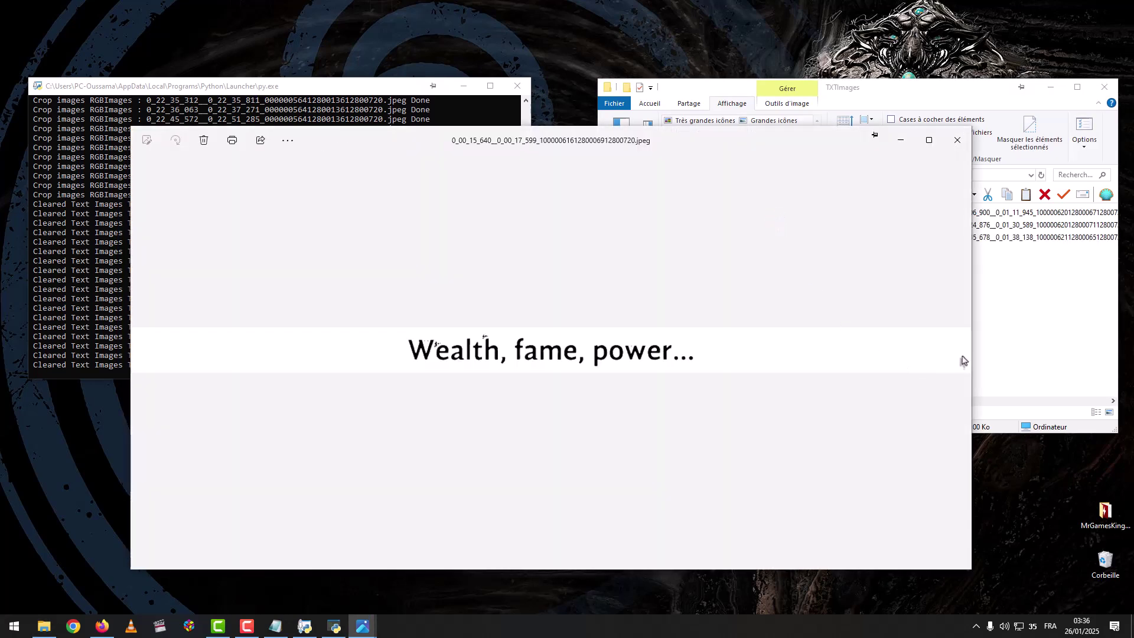
# - Step through seven more cleaned subtitle images in Photos, then close the viewer
pyautogui.click(957, 349)
pyautogui.click(957, 349)
pyautogui.click(957, 349)
pyautogui.click(958, 350)
pyautogui.click(957, 350)
pyautogui.click(957, 351)
pyautogui.click(957, 350)
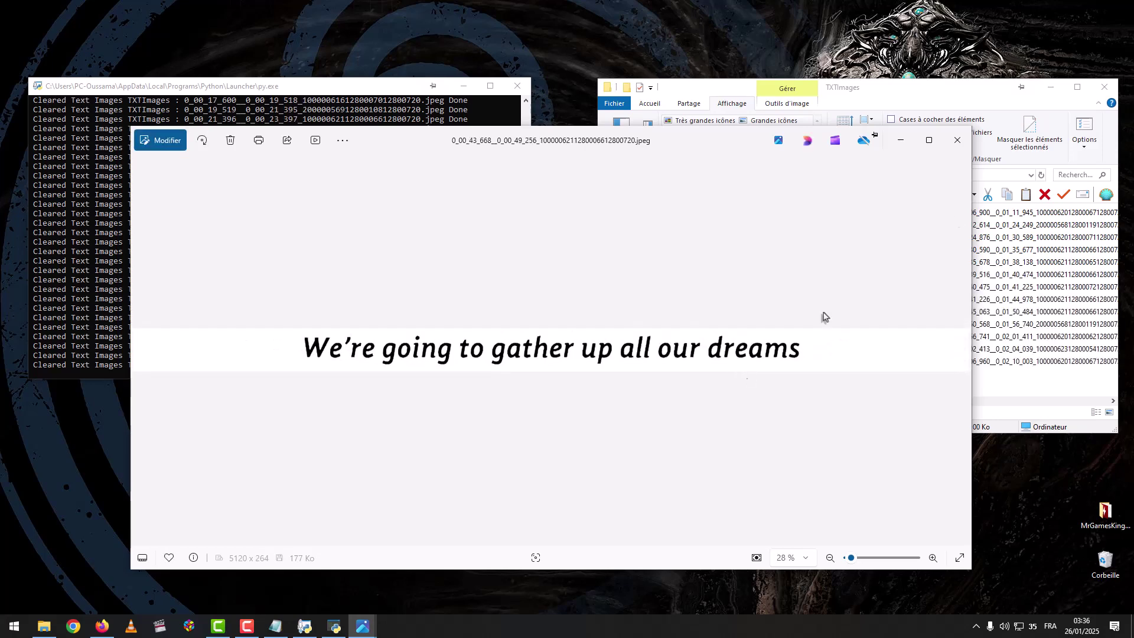
pyautogui.click(957, 139)
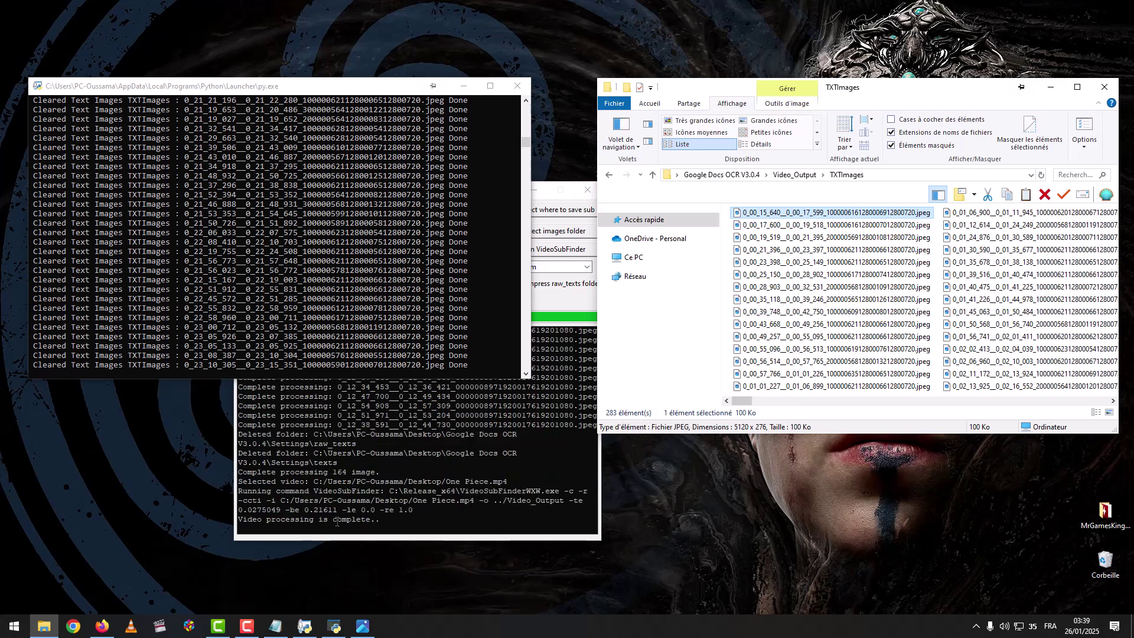
# - Minimize the Python console, shift the OCR window aside, and select One Piece.mp4's name for renaming
pyautogui.moveTo(369, 519); pyautogui.dragTo(269, 518)
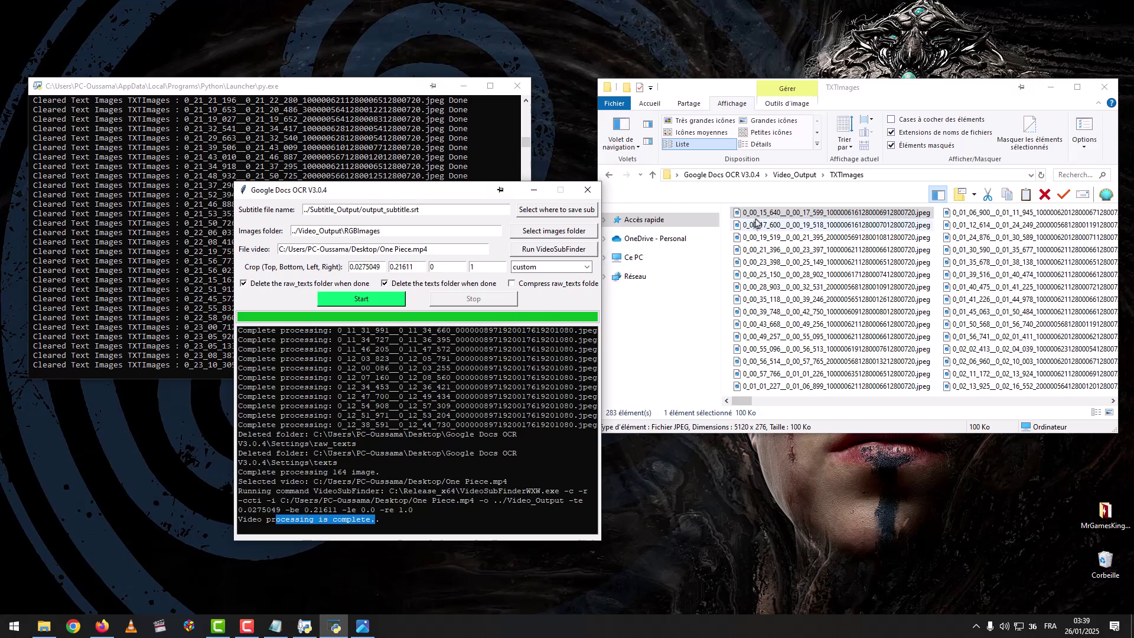
pyautogui.moveTo(461, 198); pyautogui.dragTo(572, 193)
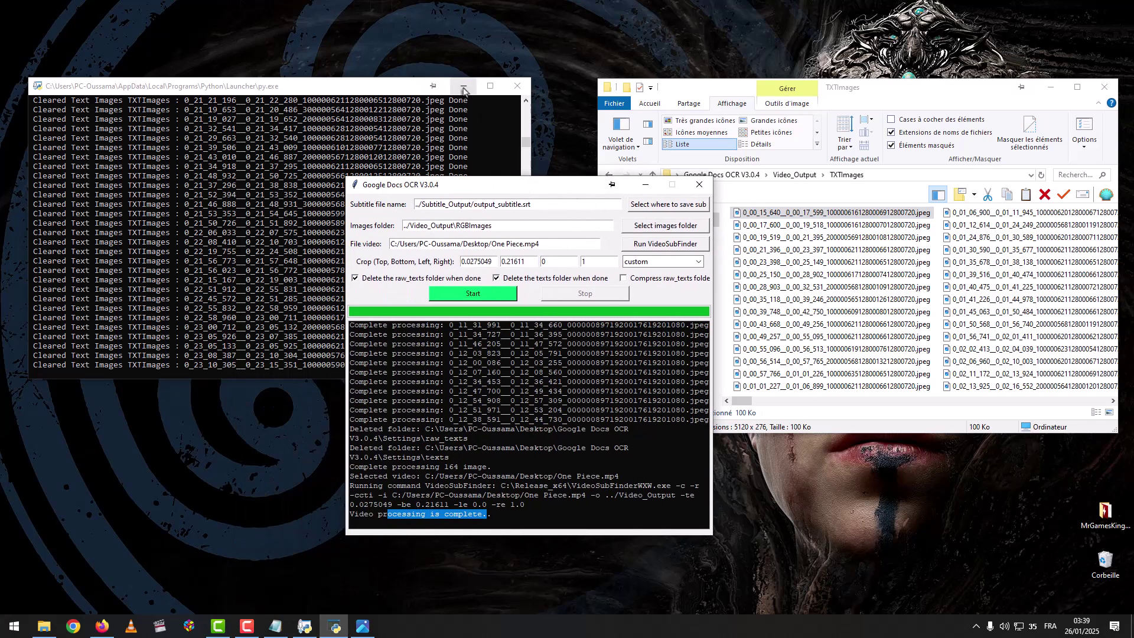
pyautogui.click(464, 86)
pyautogui.moveTo(476, 187)
pyautogui.mouseDown()
pyautogui.moveTo(492, 198)
pyautogui.moveTo(493, 177)
pyautogui.mouseUp()
pyautogui.click(297, 282)
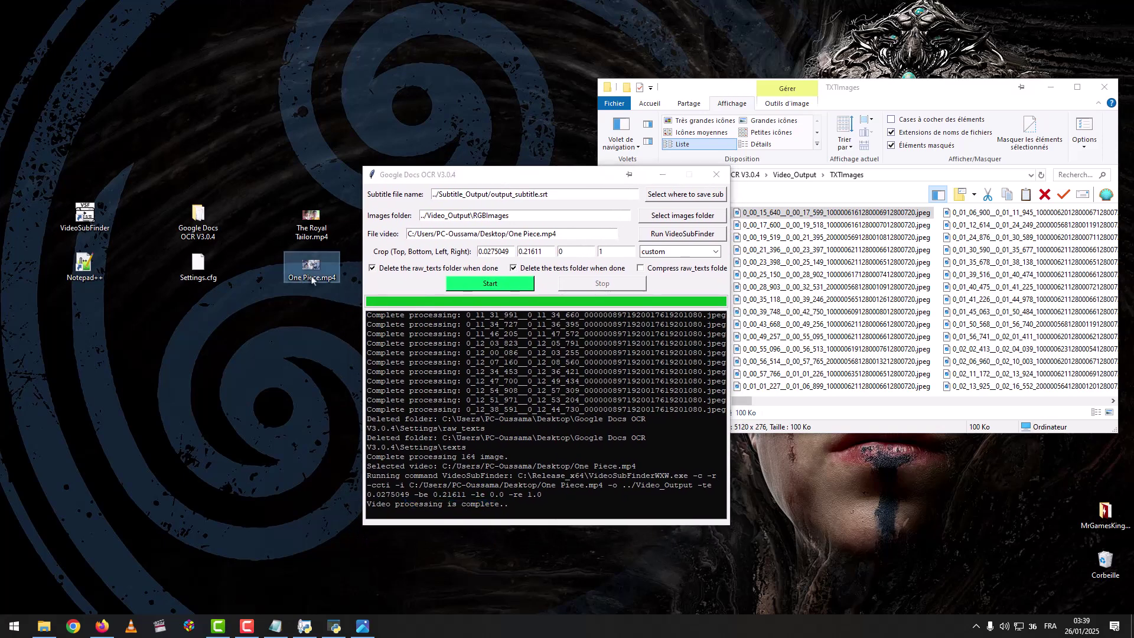
pyautogui.click(311, 278)
pyautogui.hotkey('ctrl', 'c')
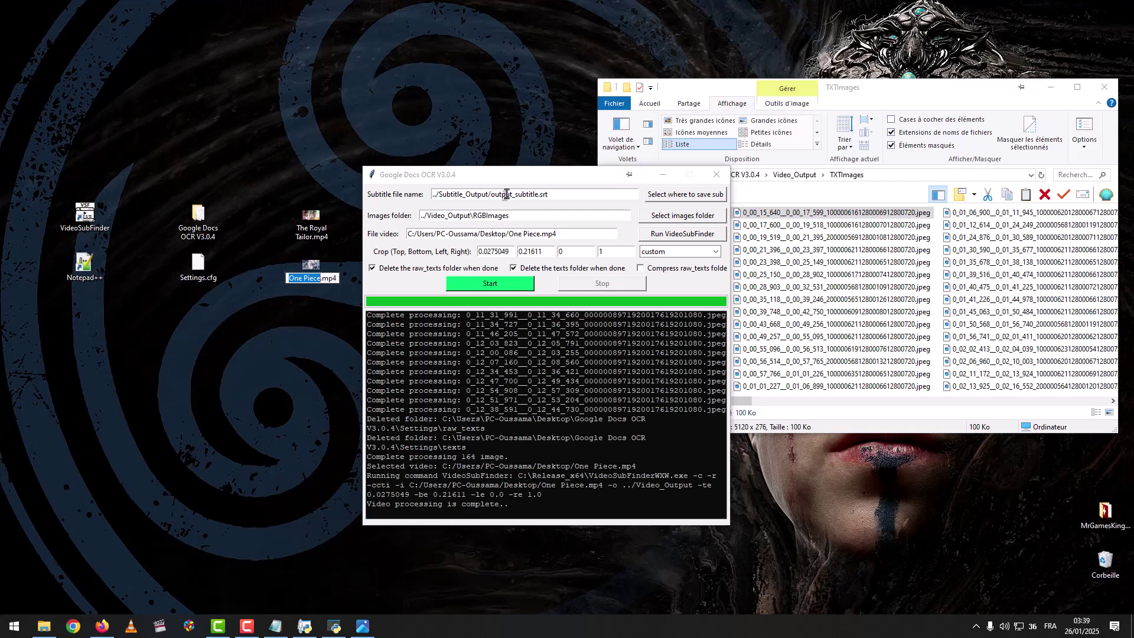
# - Save the subtitle output as One Piece.srt on the Bureau by pasting the video's name
pyautogui.click(668, 195)
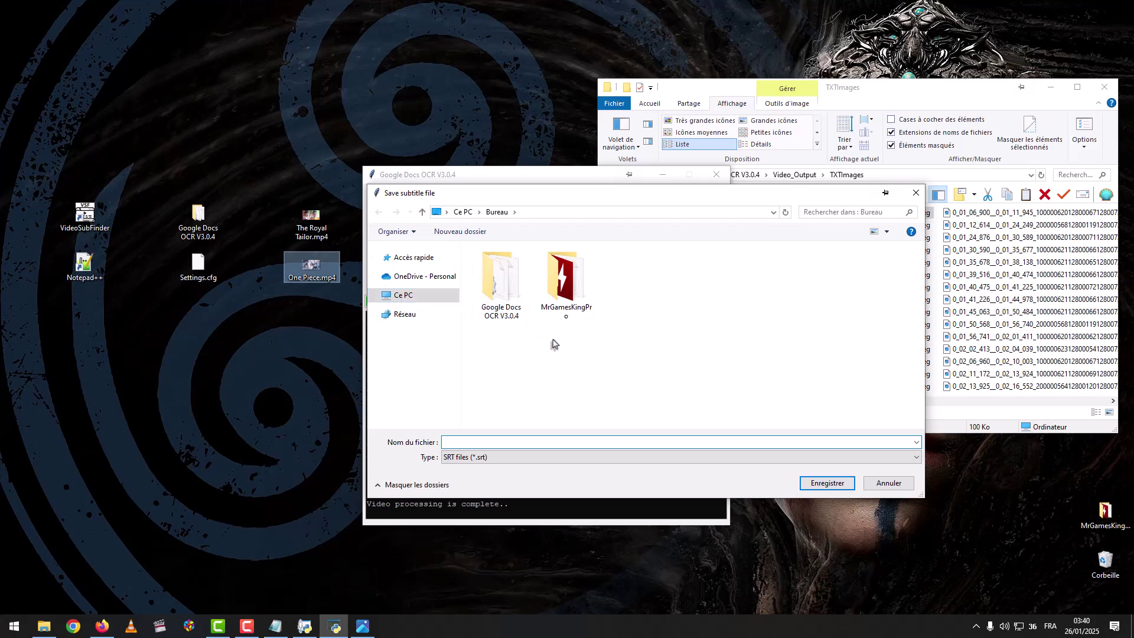
pyautogui.click(500, 442)
pyautogui.hotkey('ctrl', 'v')
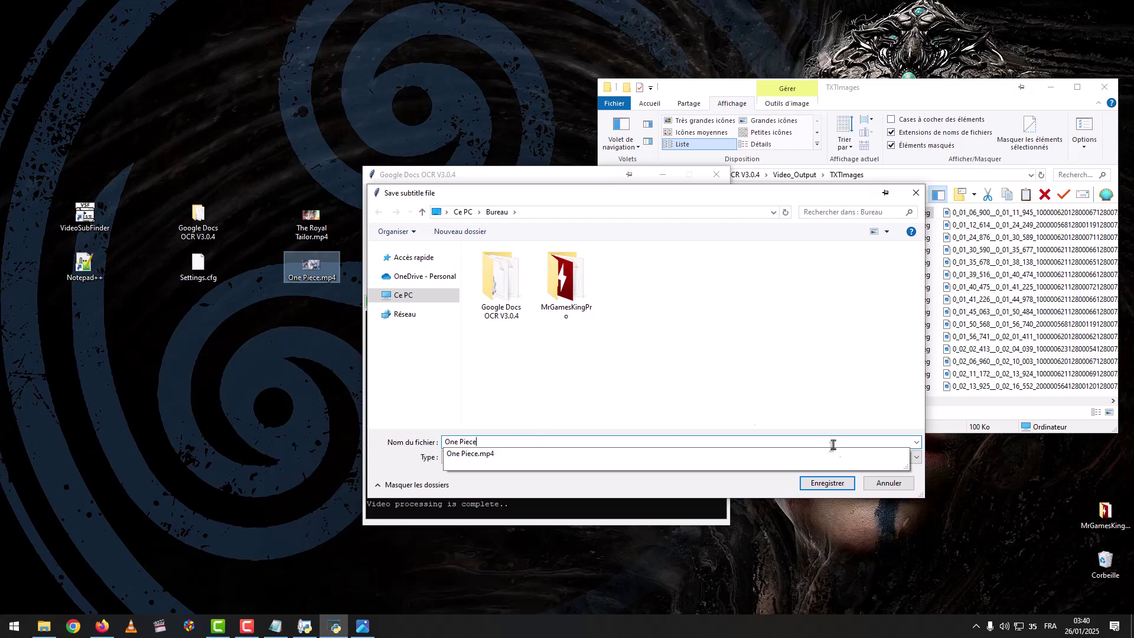
pyautogui.click(839, 483)
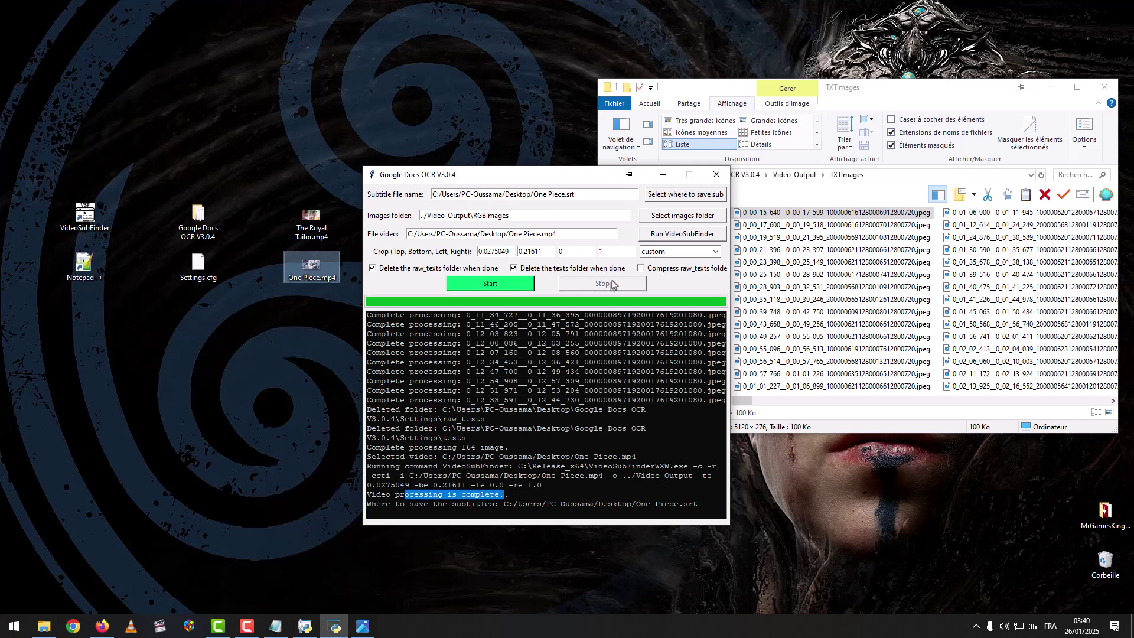
# - Run the OCR generation and dismiss the completion message once all 371 images are scanned
pyautogui.click(496, 285)
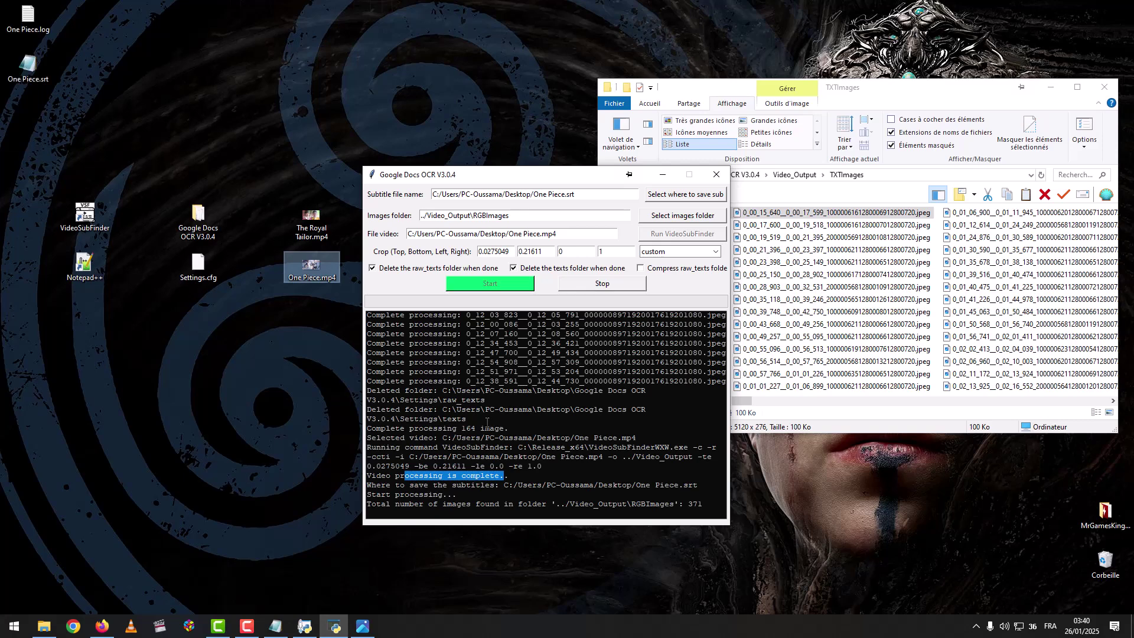
pyautogui.moveTo(81, 101); pyautogui.dragTo(5, 5)
pyautogui.moveTo(214, 344); pyautogui.dragTo(215, 354)
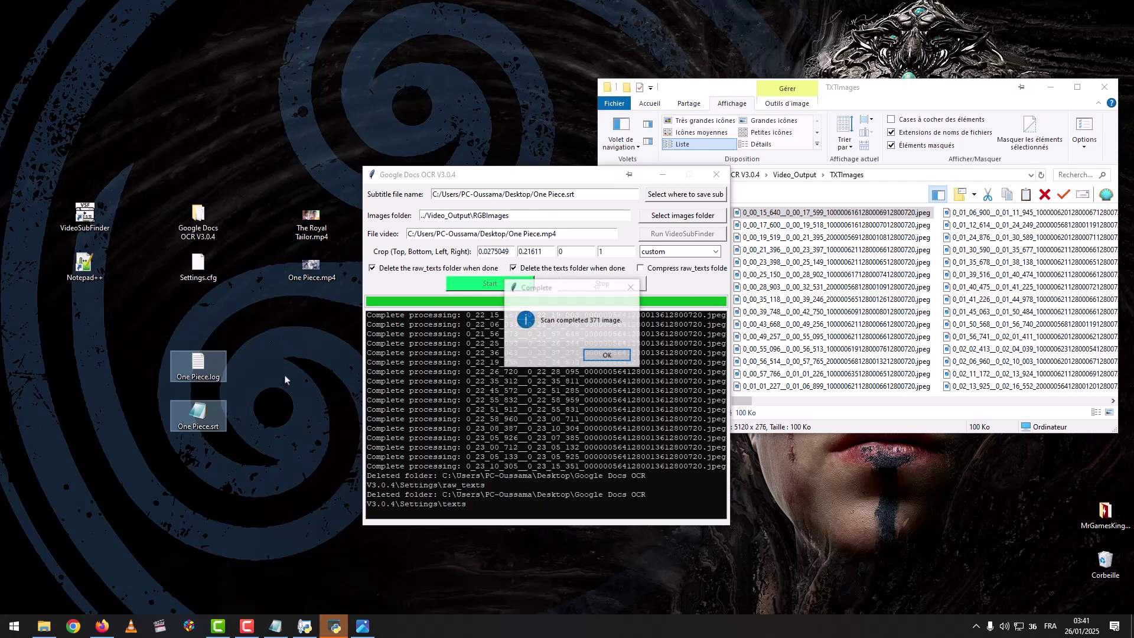
pyautogui.click(607, 355)
# - Open One Piece.srt in Notepad, scroll through its subtitle entries, and close it
pyautogui.click(208, 418)
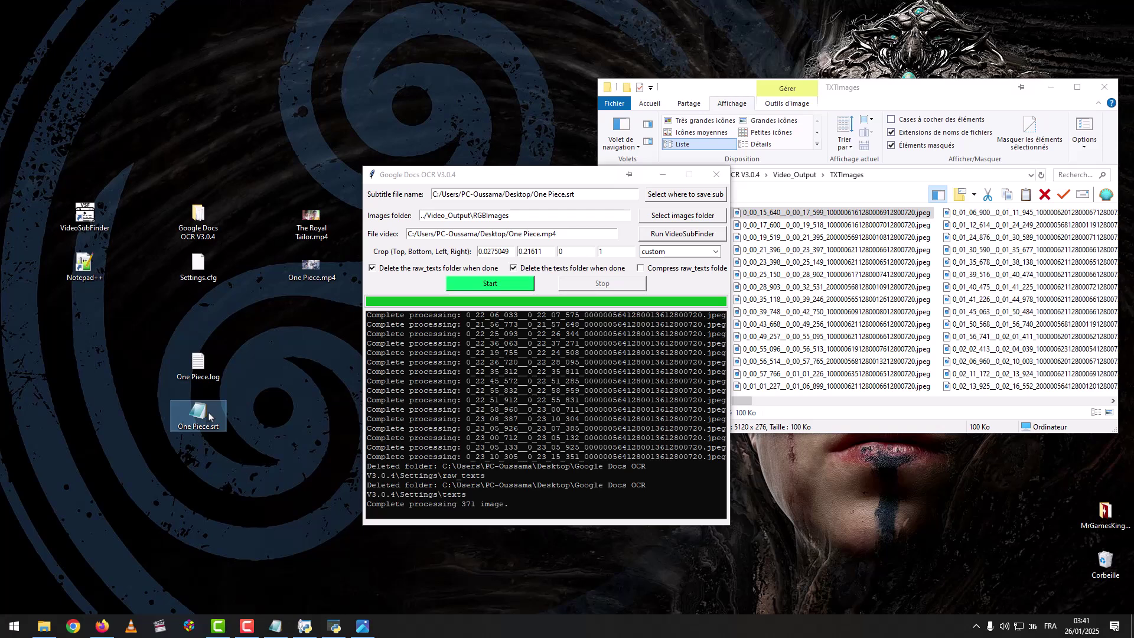
pyautogui.doubleClick(202, 416)
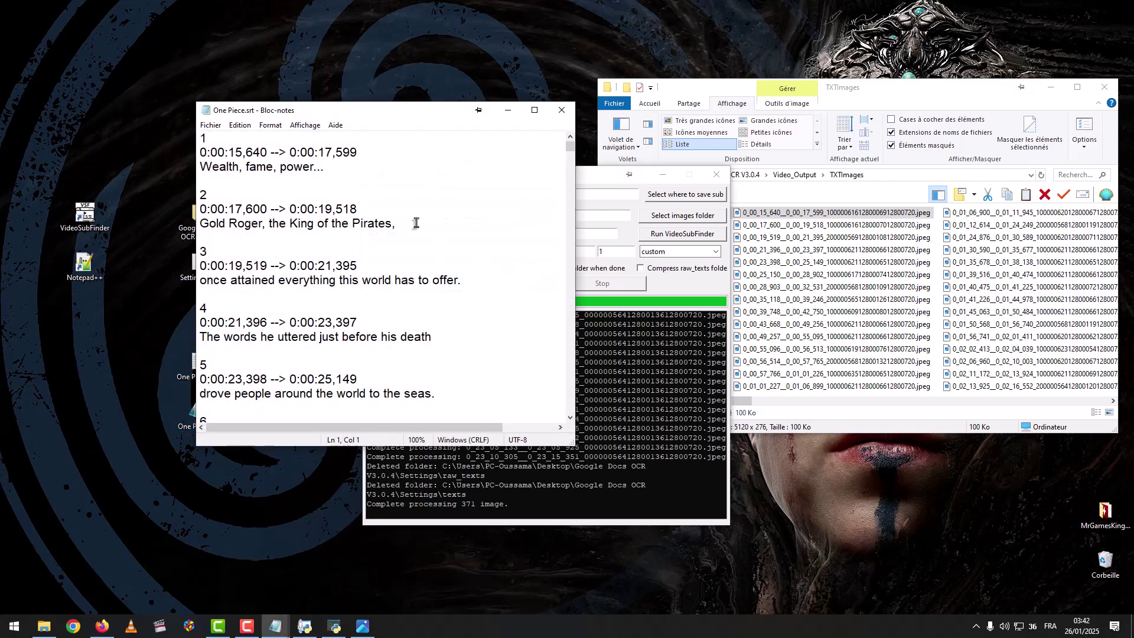
pyautogui.scroll(-10, 364, 236)
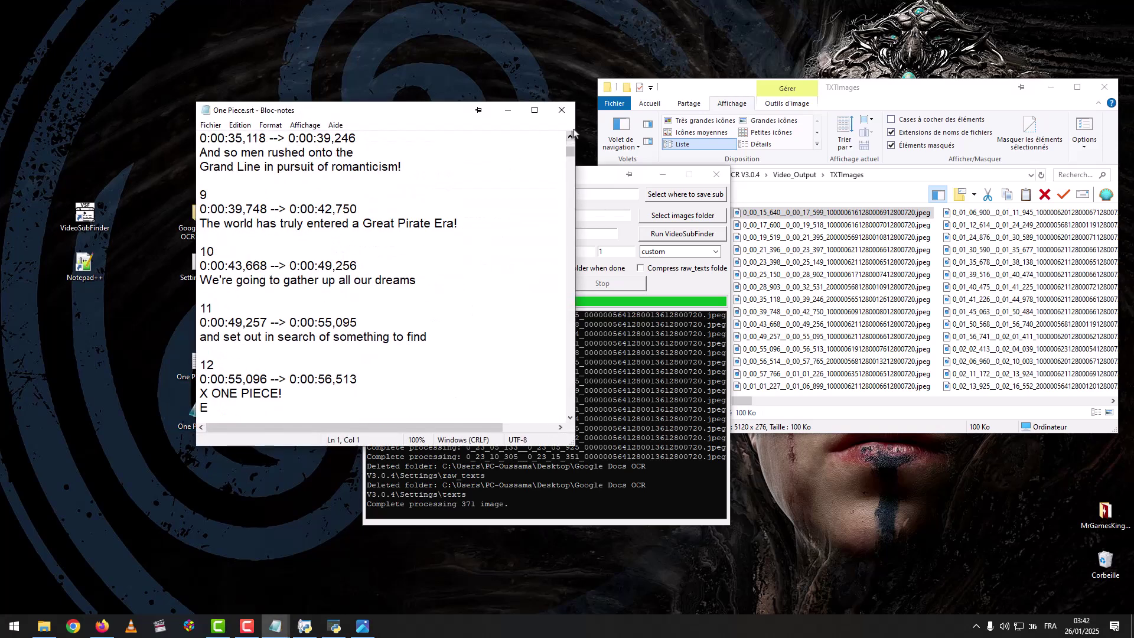
pyautogui.click(562, 110)
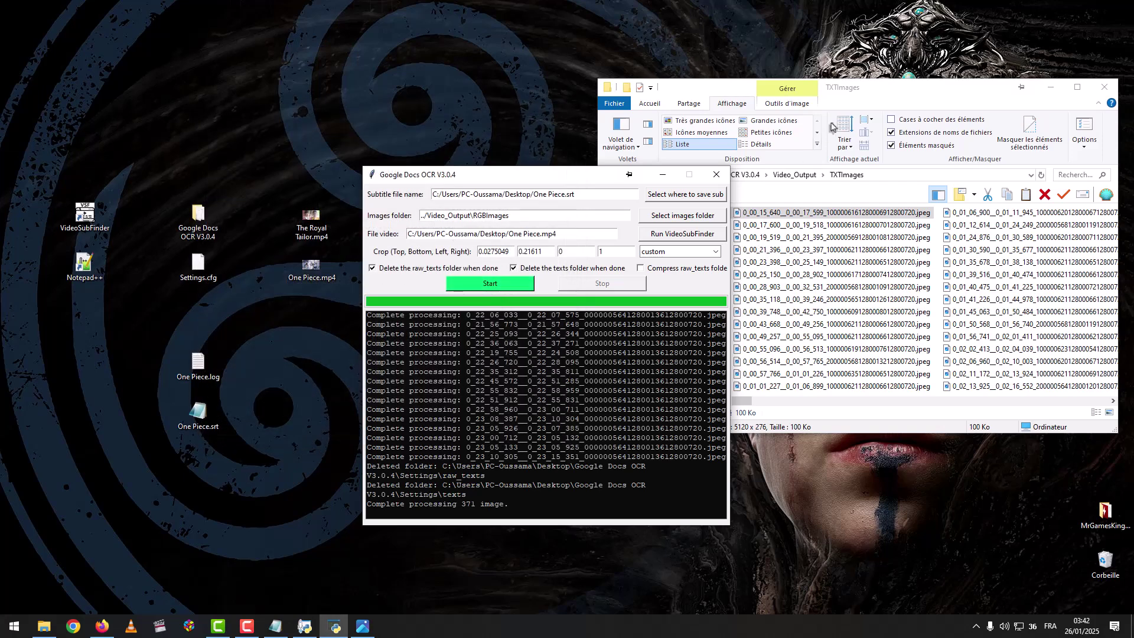
# - Open Video_Output\TXTImages, preview its first cropped subtitle image, and select the folder's address path
pyautogui.click(794, 175)
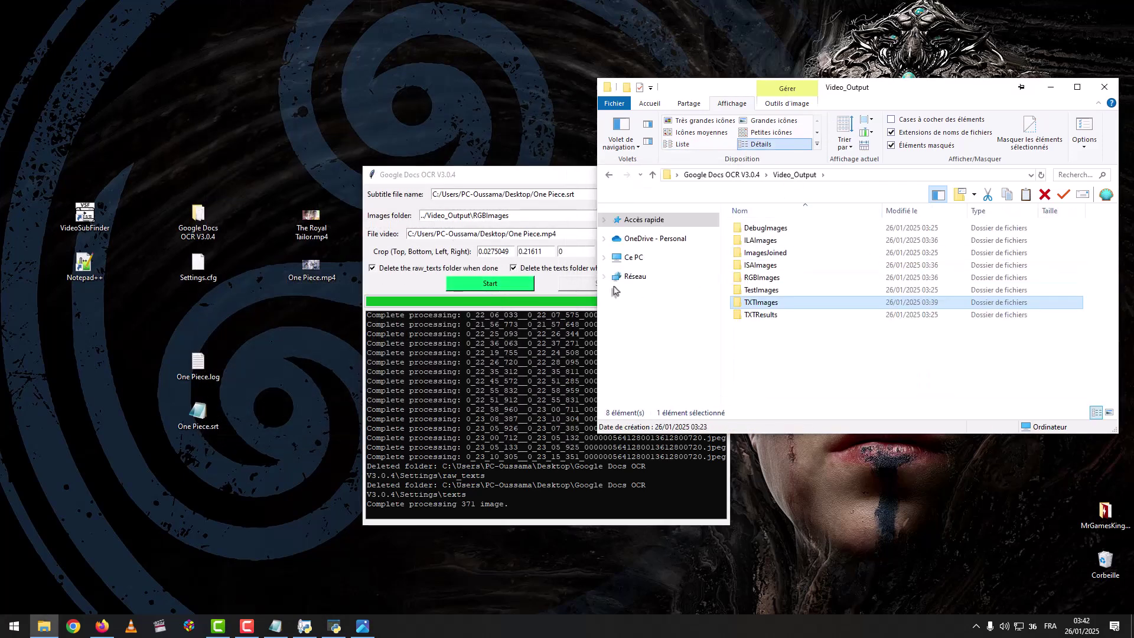
pyautogui.moveTo(534, 179); pyautogui.dragTo(474, 190)
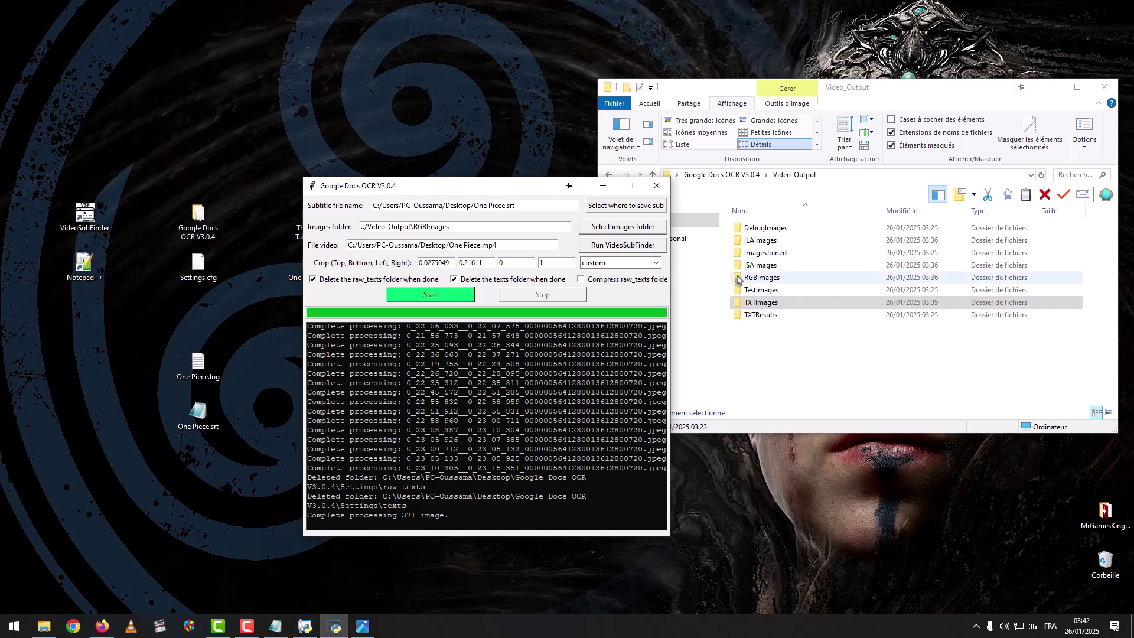
pyautogui.doubleClick(760, 302)
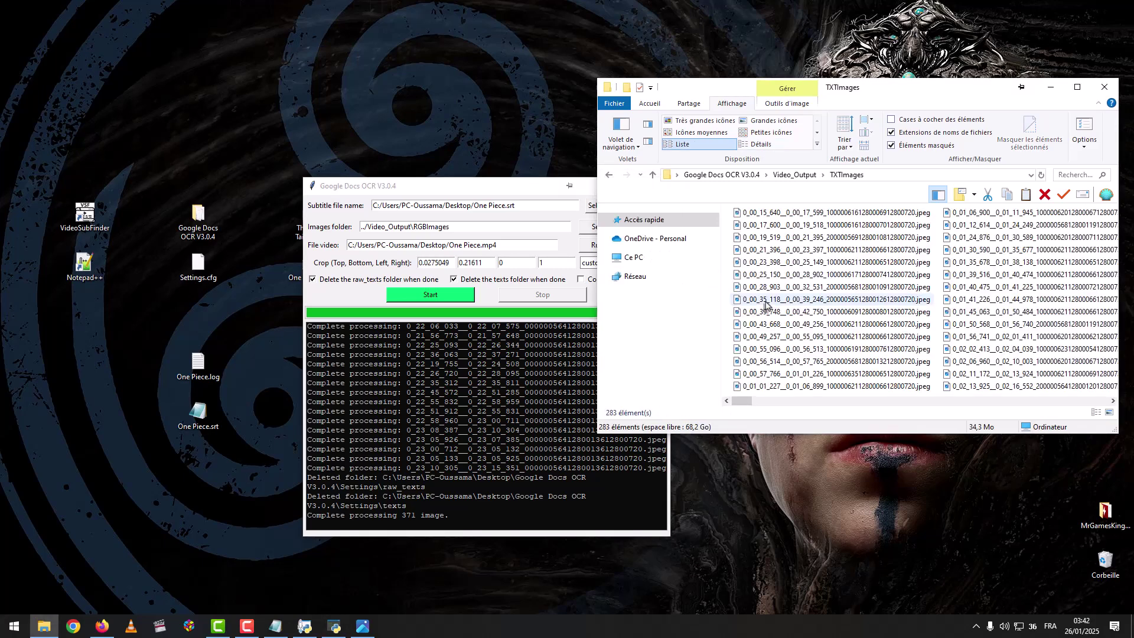
pyautogui.doubleClick(792, 214)
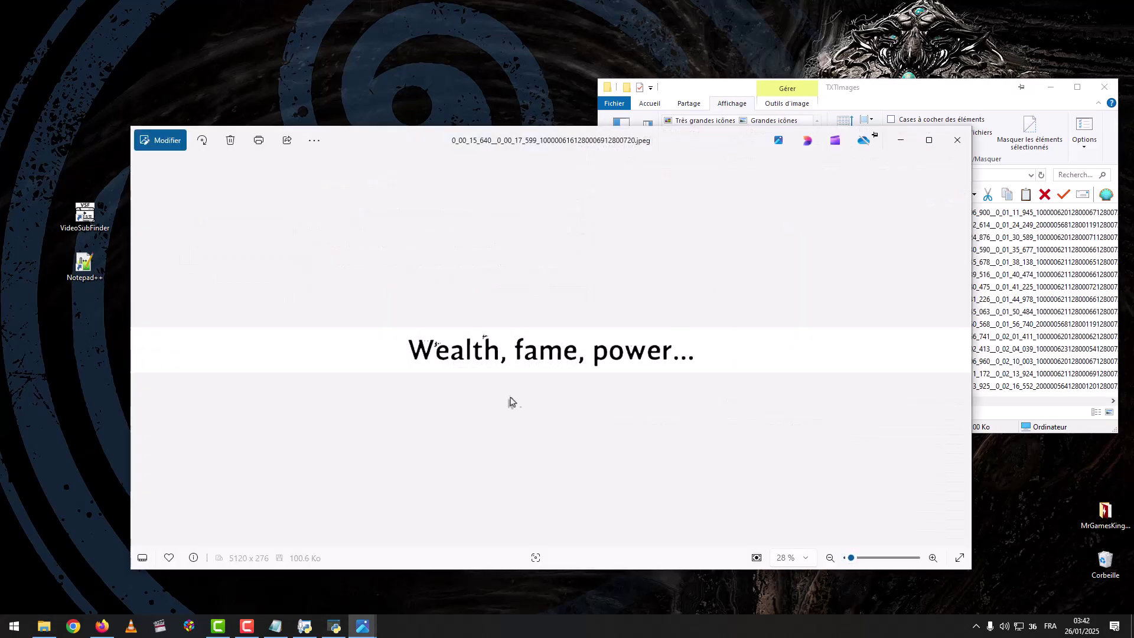
pyautogui.click(957, 140)
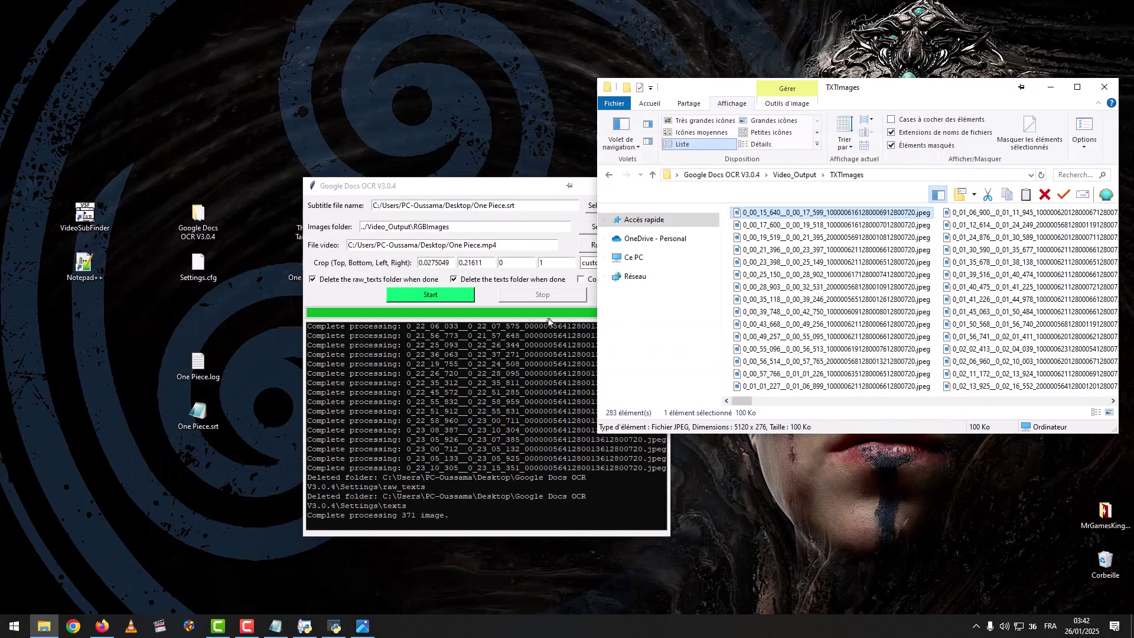
pyautogui.click(880, 176)
pyautogui.hotkey('ctrl', 'c')
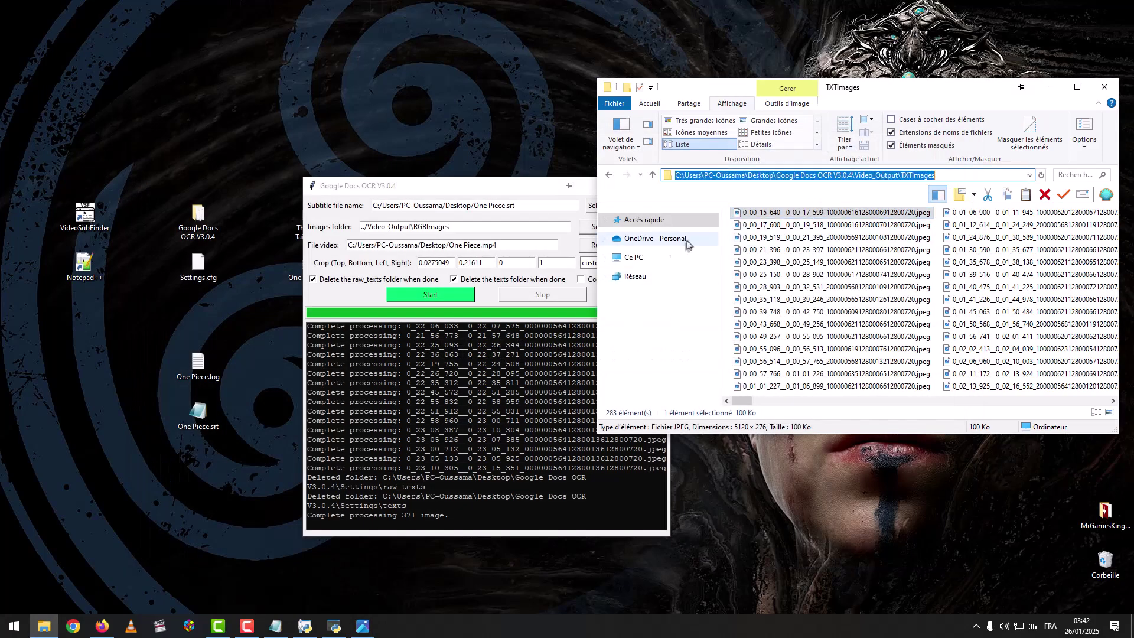
# - Replace the Images folder path with the pasted Video_Output\TXTImages path, cancelling the folder picker
pyautogui.moveTo(487, 230); pyautogui.dragTo(346, 230)
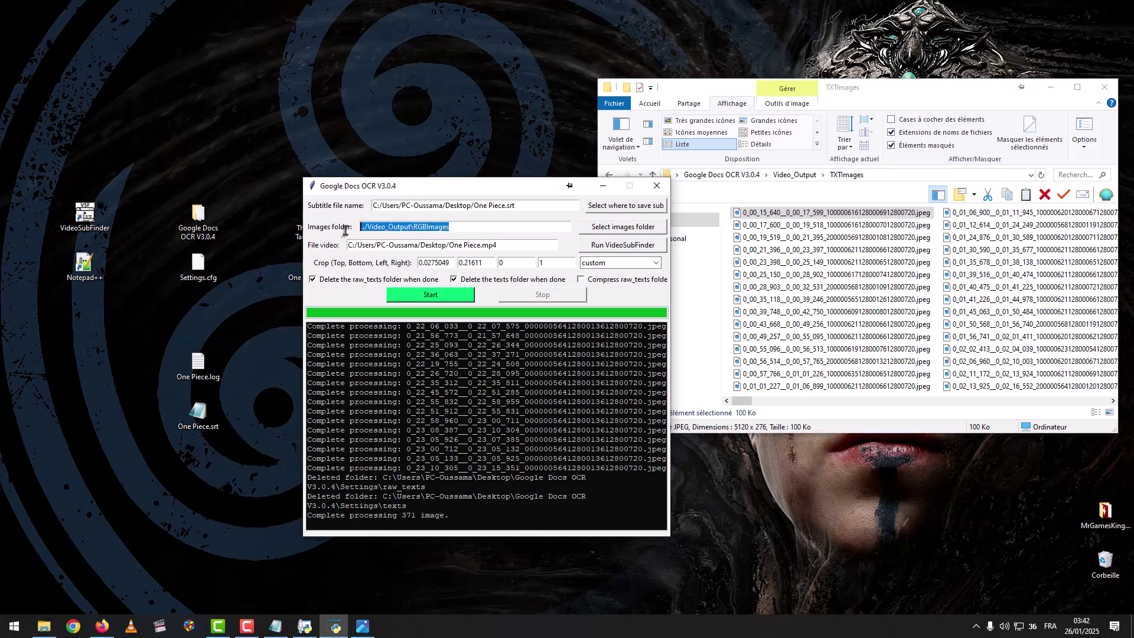
pyautogui.hotkey('ctrl', 'v')
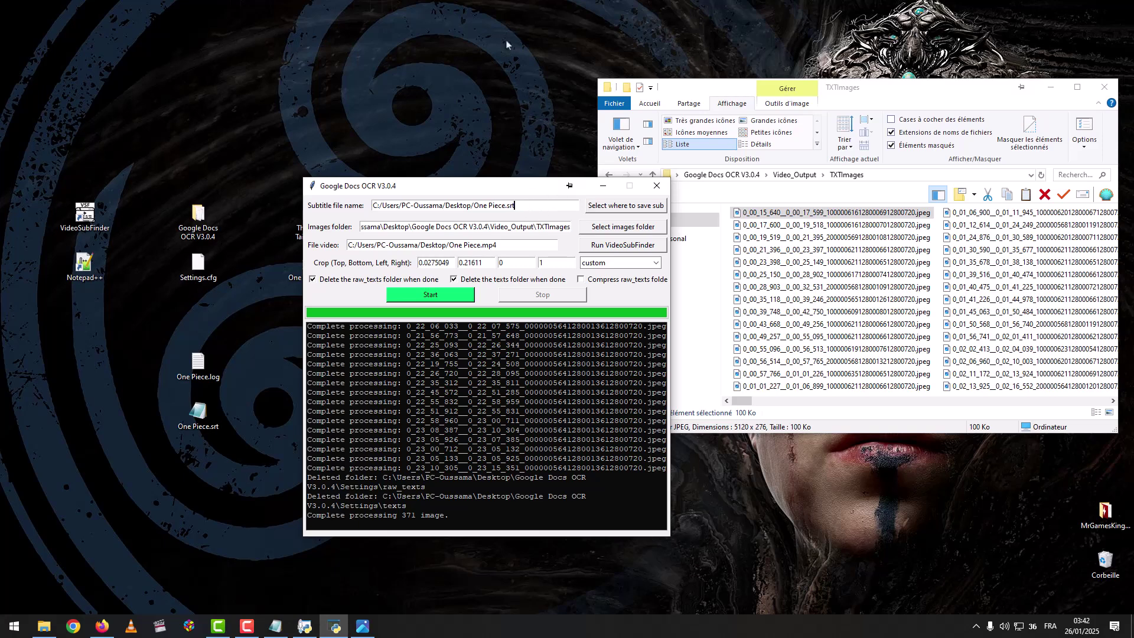
pyautogui.click(603, 232)
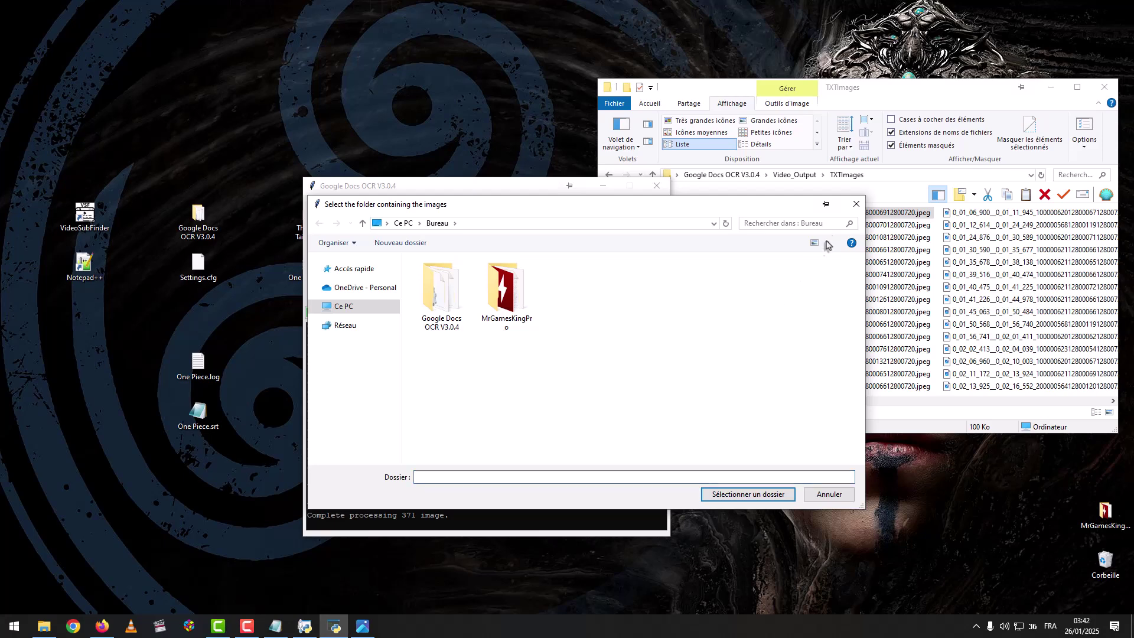
pyautogui.click(856, 204)
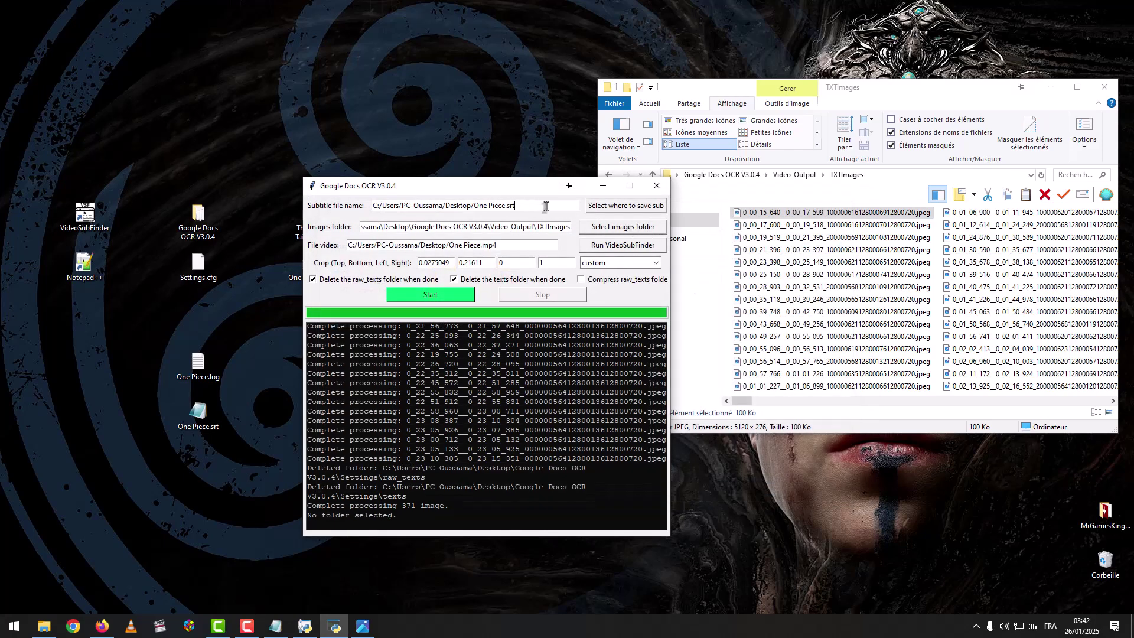
# - Nudge the OCR window right and minimize the TXTImages Explorer window
pyautogui.moveTo(549, 205); pyautogui.dragTo(379, 207)
pyautogui.click(450, 206)
pyautogui.moveTo(528, 189); pyautogui.dragTo(574, 181)
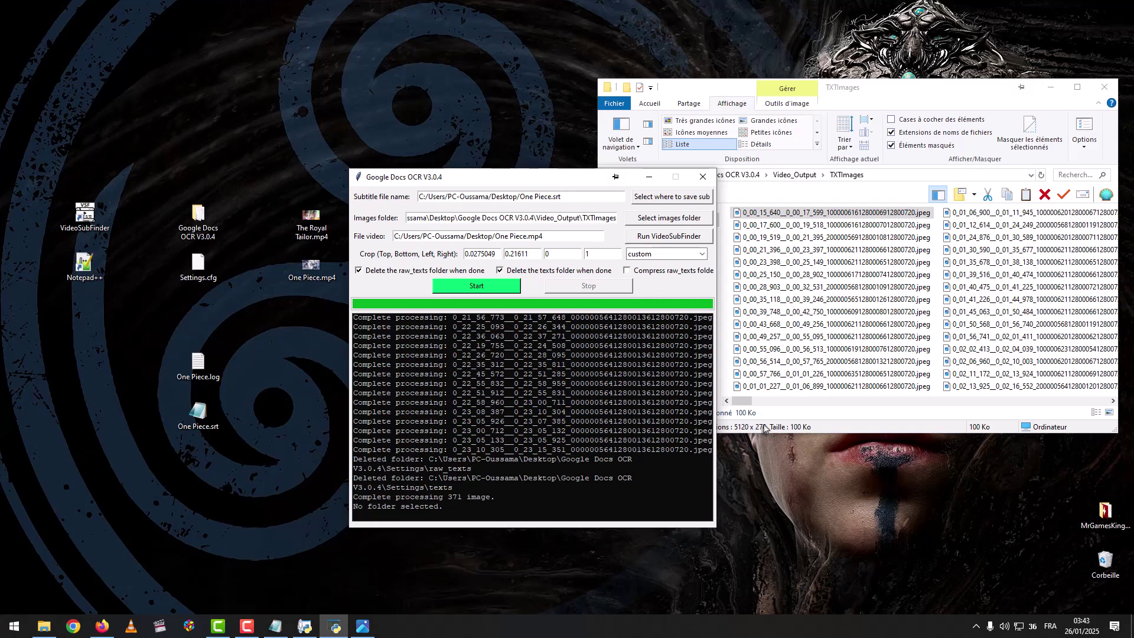
pyautogui.click(860, 424)
pyautogui.click(1050, 87)
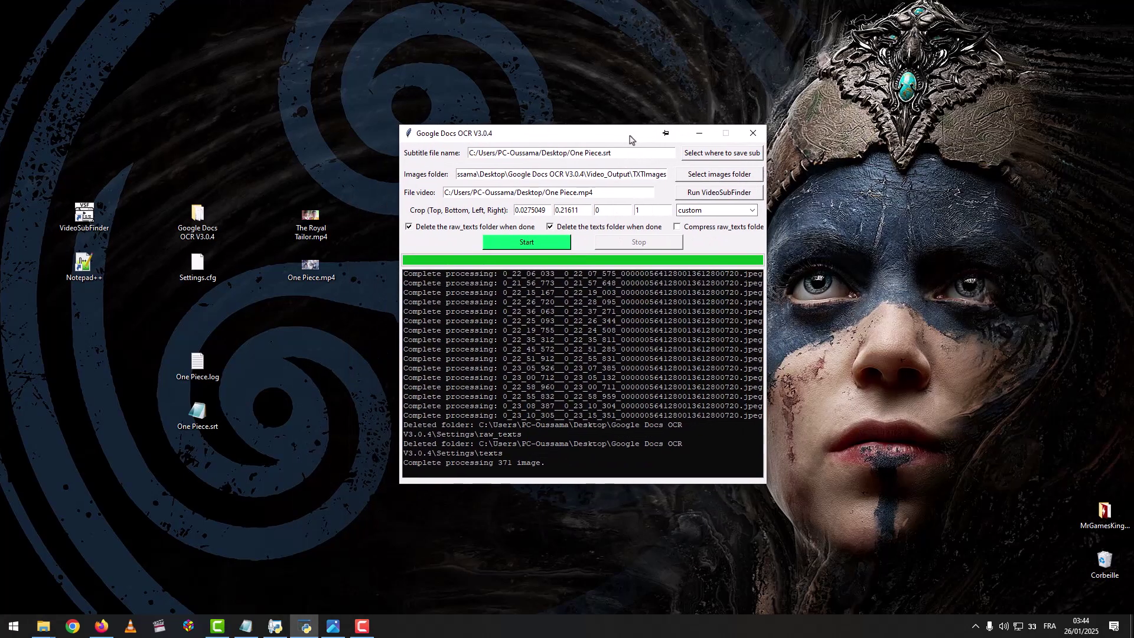
# - Minimize the OCR tool, run Stop_Process_VideoSubFinder.bat from its folder, and close the folder
pyautogui.click(698, 133)
pyautogui.doubleClick(198, 217)
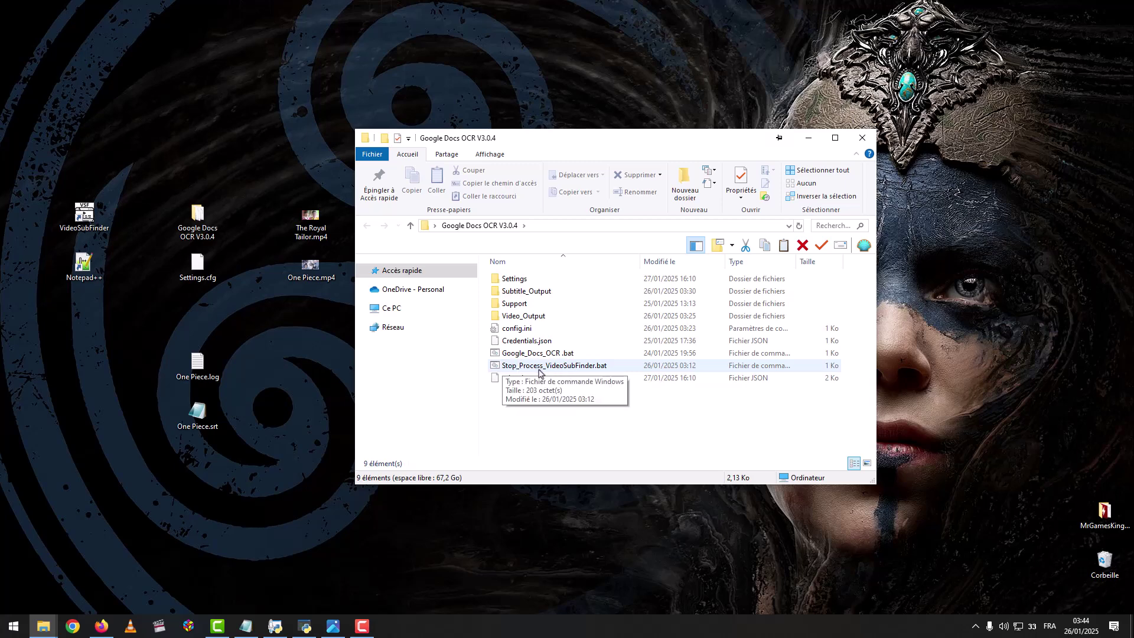
pyautogui.doubleClick(539, 365)
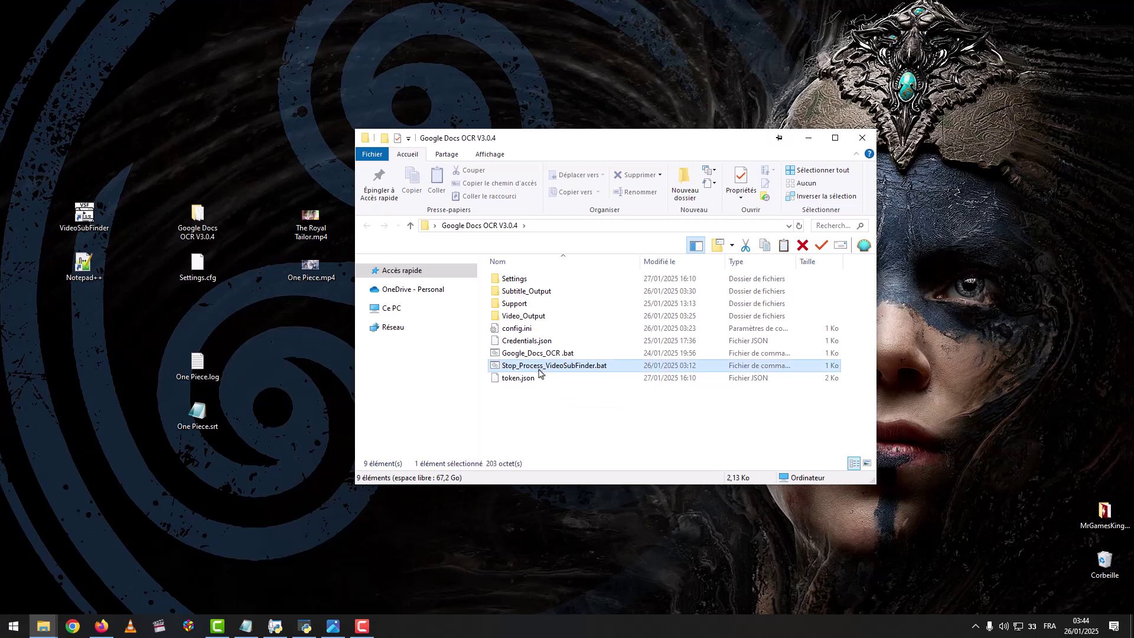
pyautogui.click(862, 138)
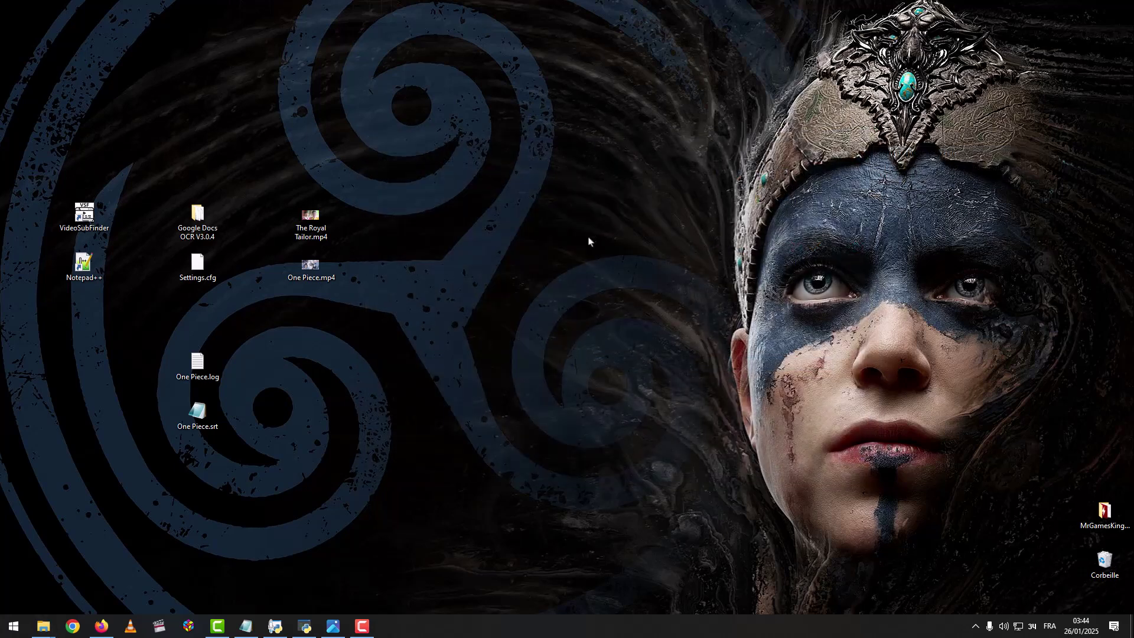